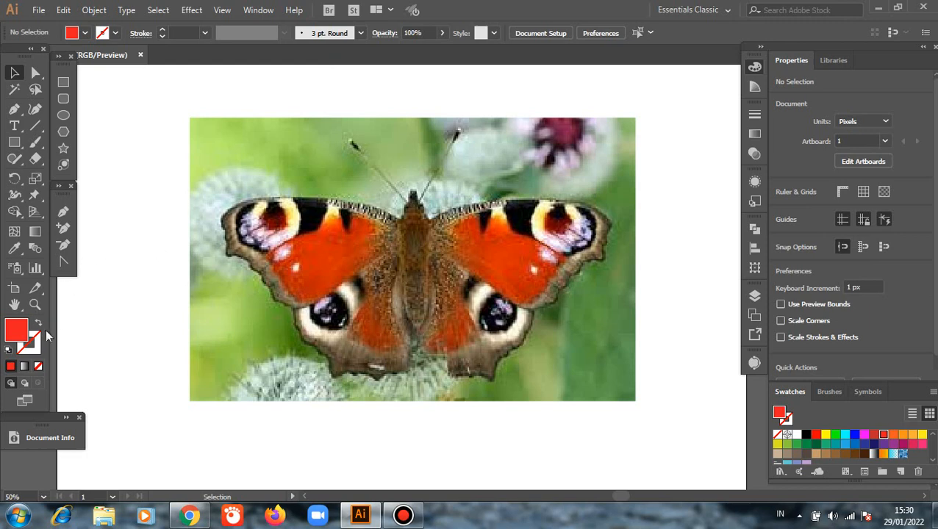
Set the fill to none and make the stroke the active colour attribute.
click(38, 366)
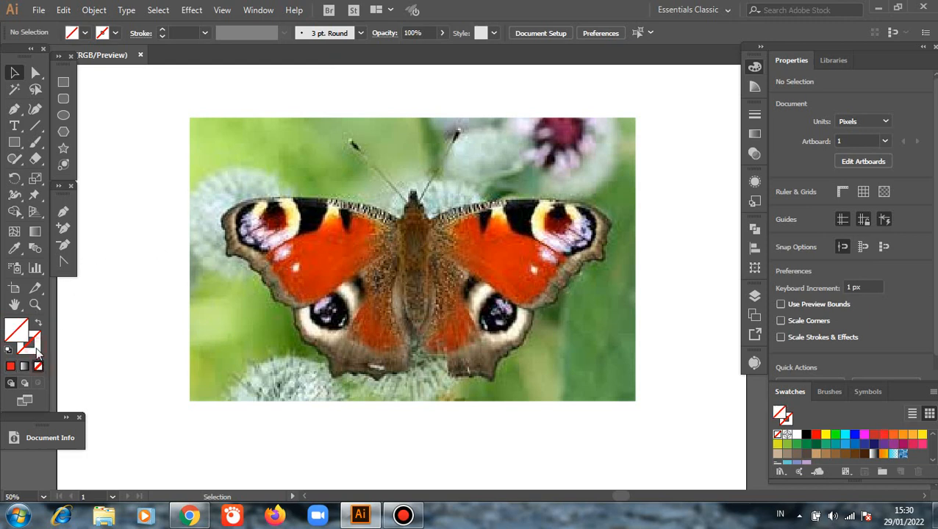
click(36, 350)
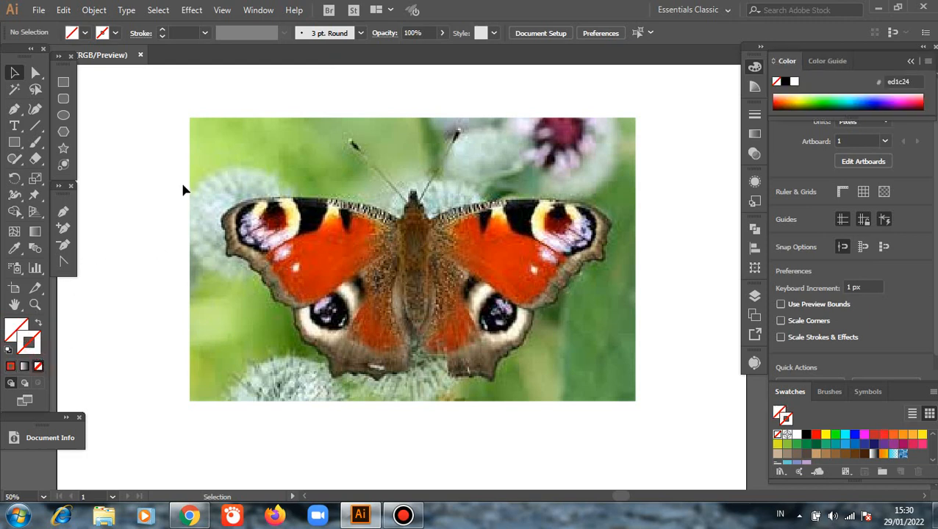
Show the rulers and place vertical guides at 1037 px and 995 px along the butterfly's body.
right_click(153, 243)
click(161, 305)
drag(112, 450, 414, 428)
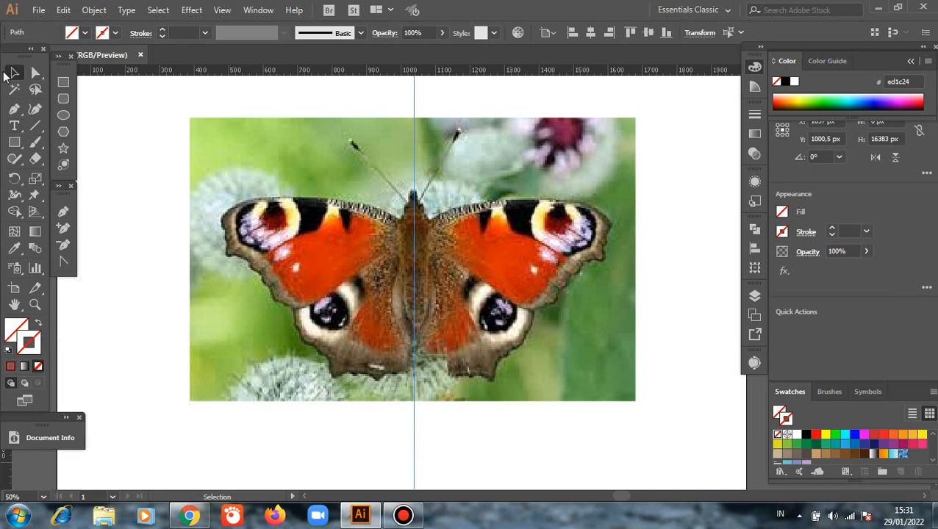
click(64, 212)
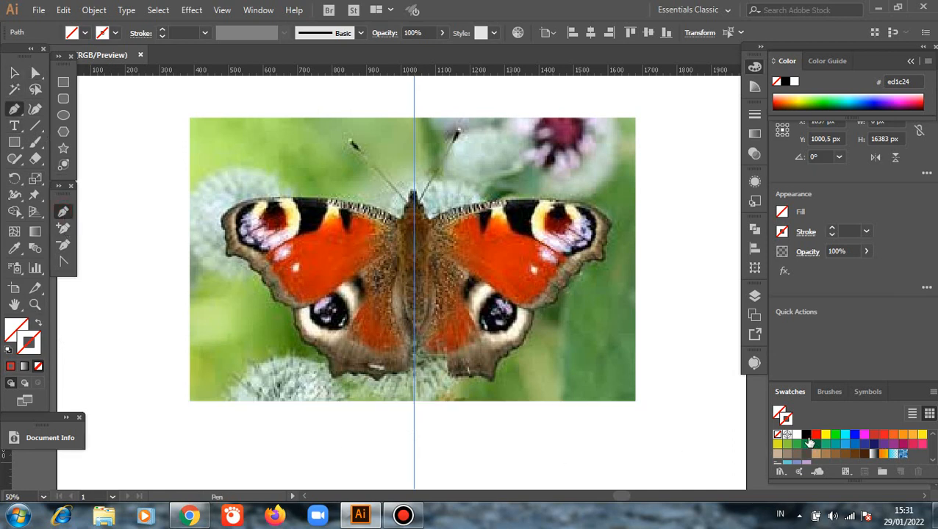
click(806, 435)
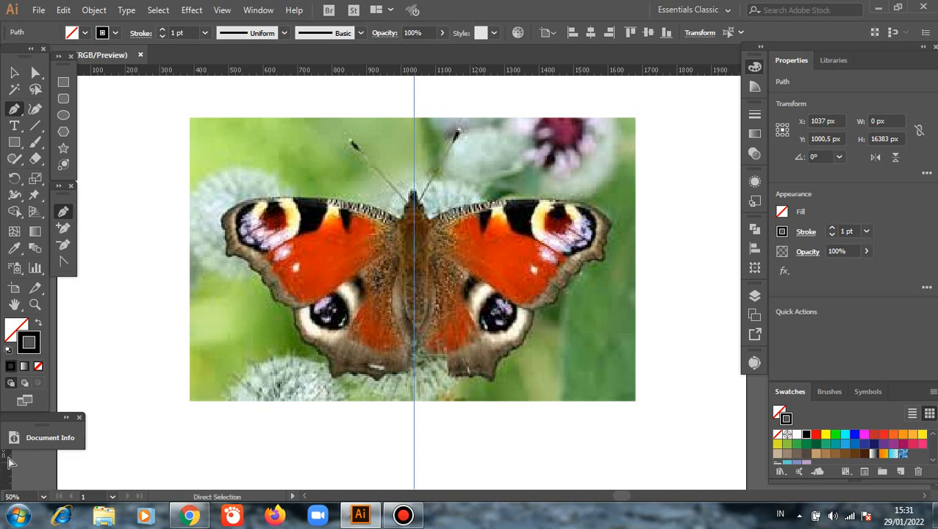
drag(142, 453, 399, 461)
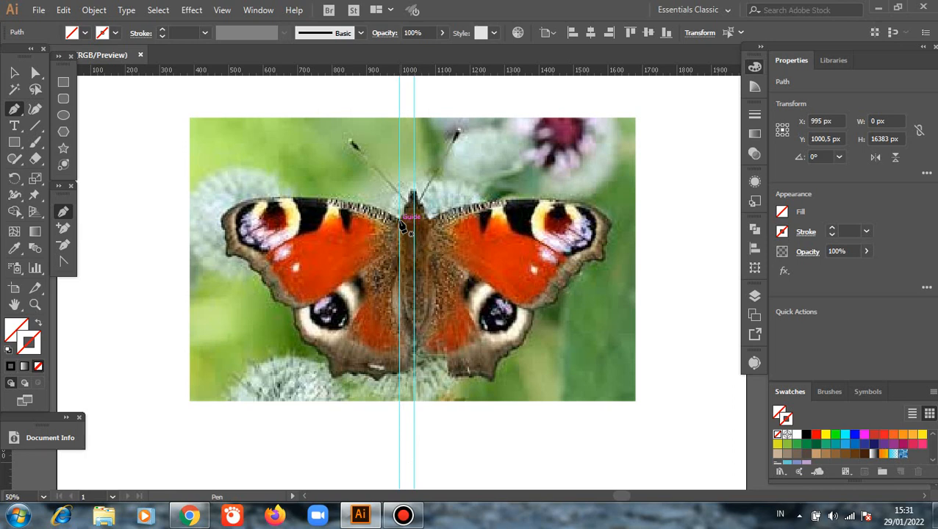
Trace the upper edge and outer tip of the upper-left wing with the Pen tool, starting at the 995 px guide.
click(400, 220)
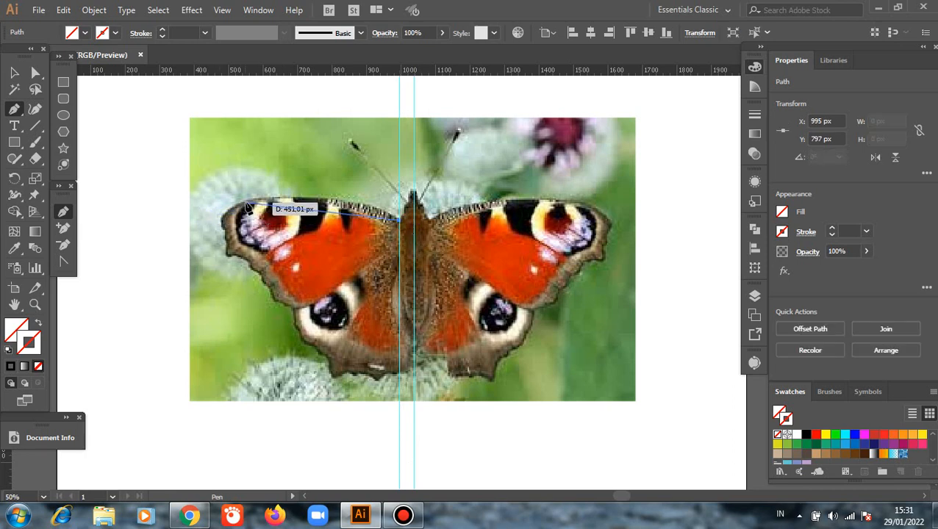
drag(248, 200, 152, 214)
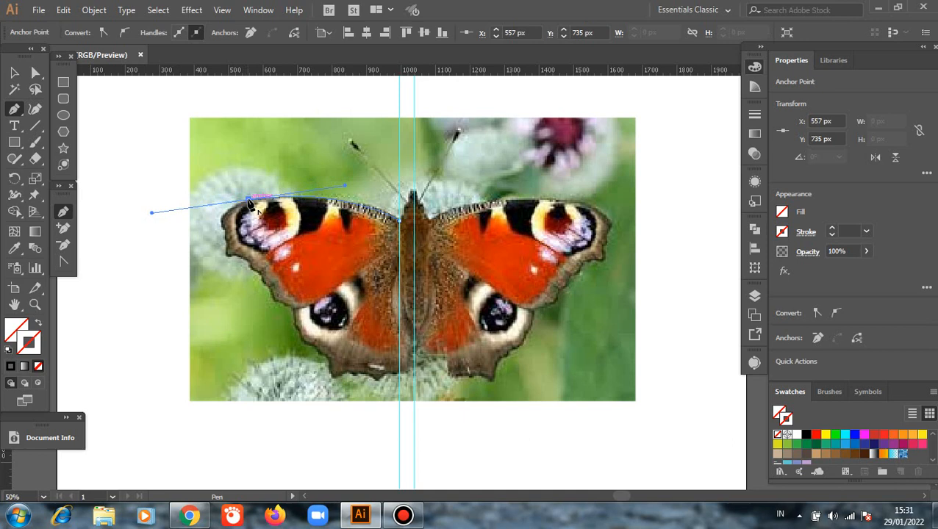
click(249, 200)
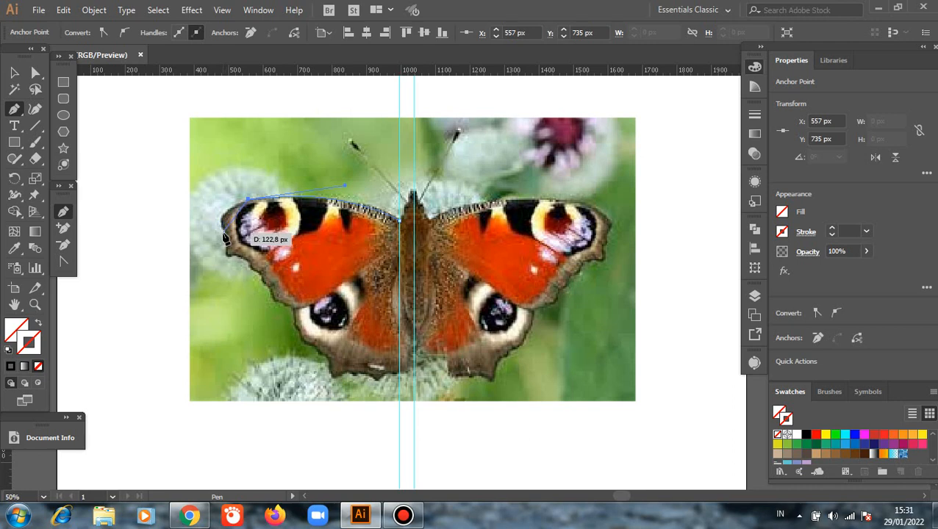
drag(223, 224, 218, 233)
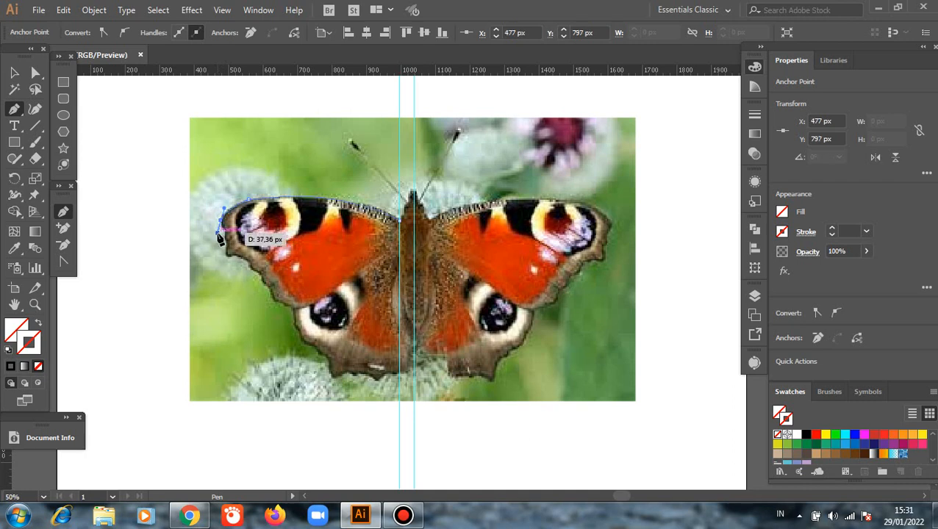
click(220, 221)
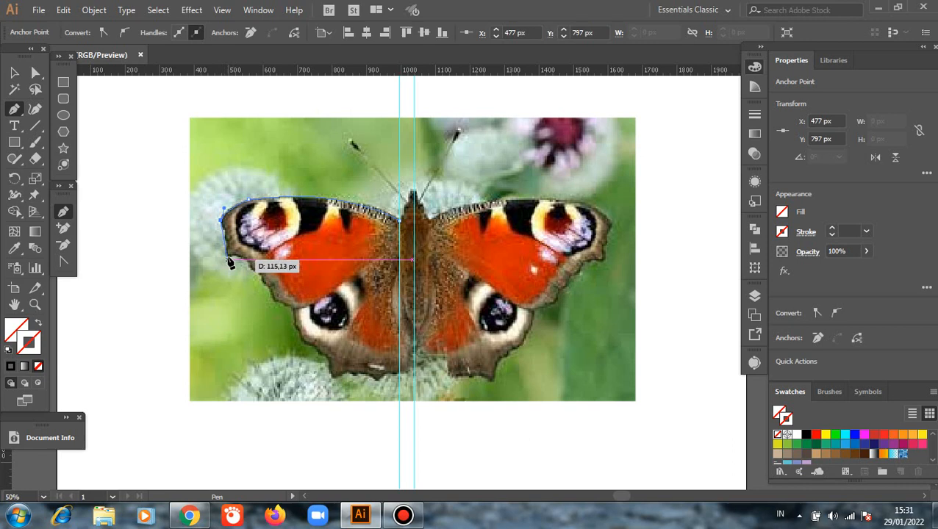
drag(227, 260, 225, 277)
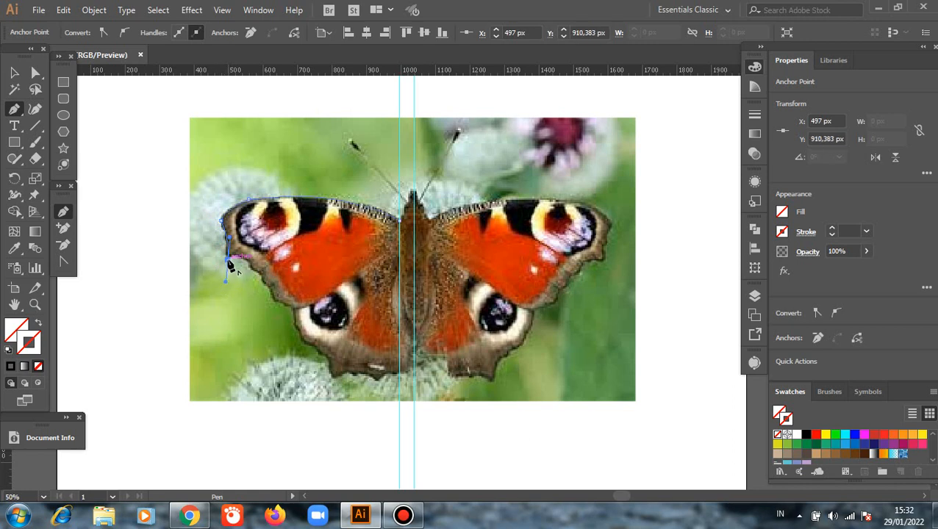
click(227, 262)
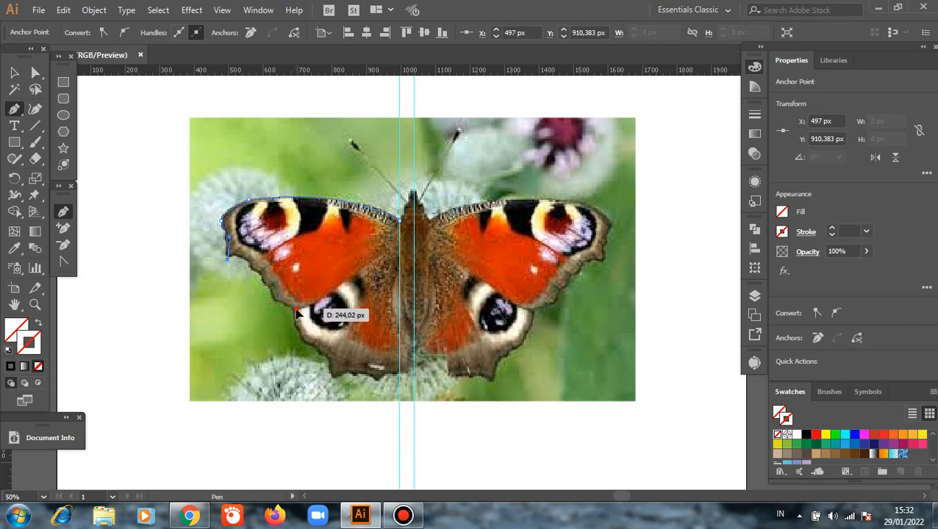
Continue the upper-left wing path along its lower edge back to the 995 px guide and close it at the starting anchor.
drag(295, 308, 342, 351)
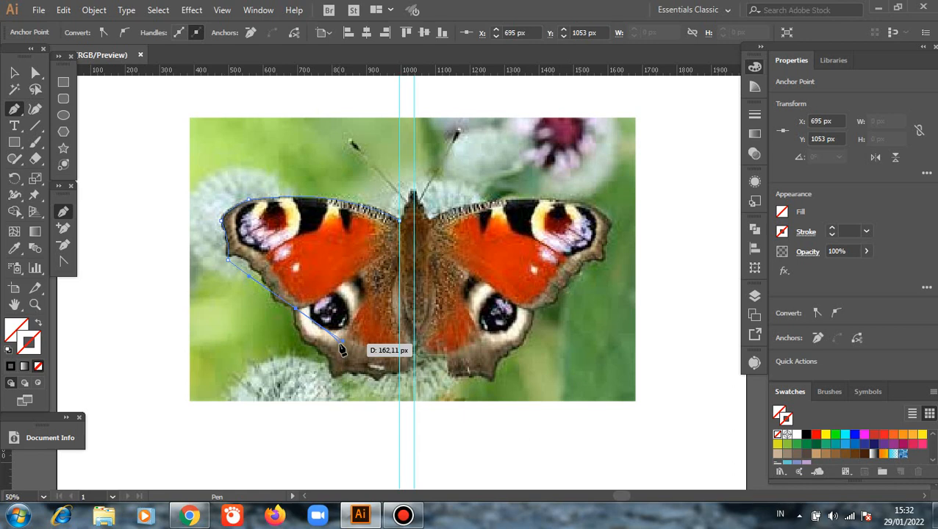
click(297, 312)
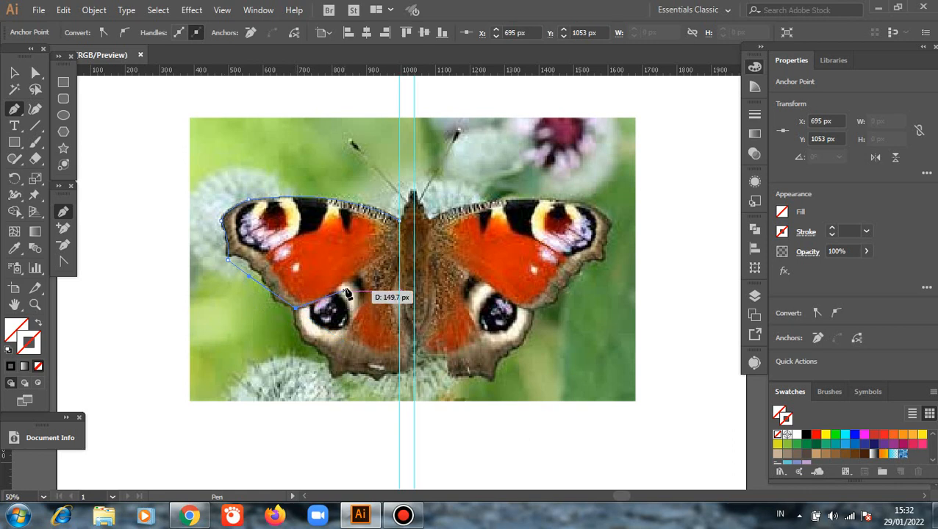
click(397, 252)
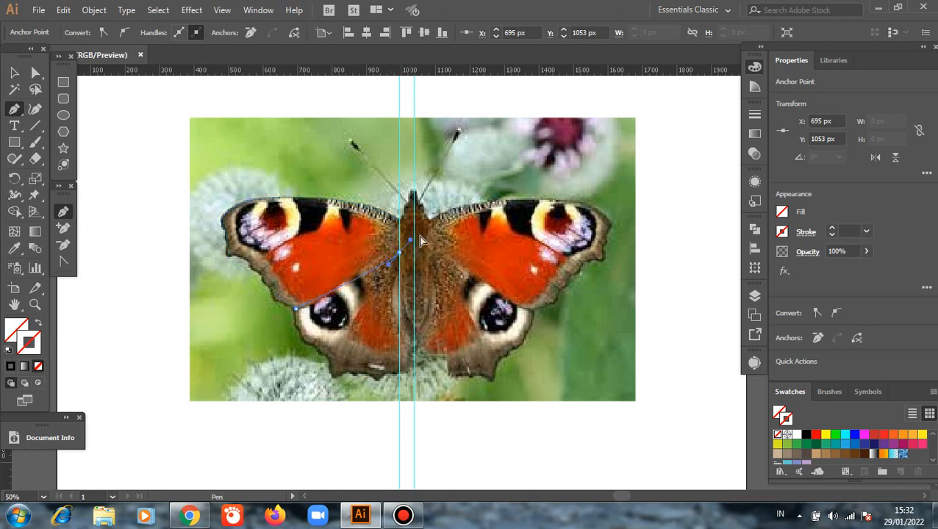
drag(442, 222, 443, 222)
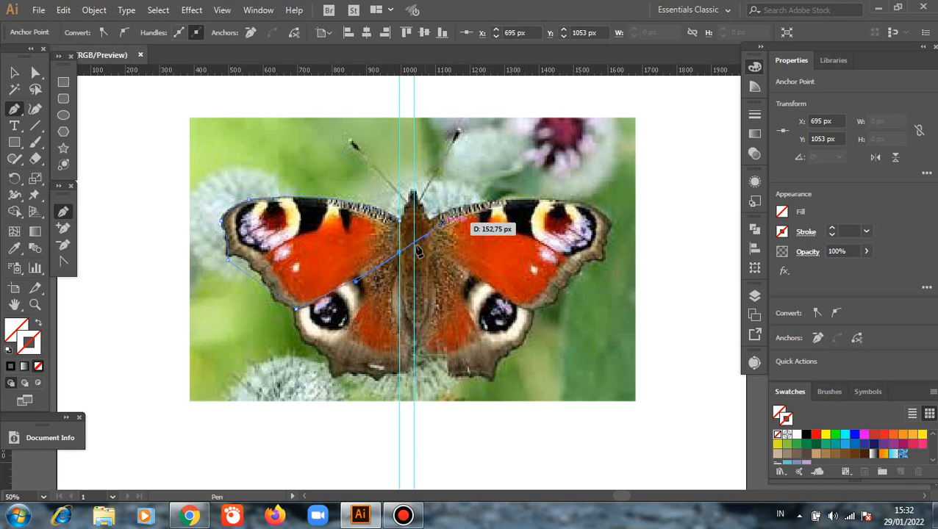
click(399, 252)
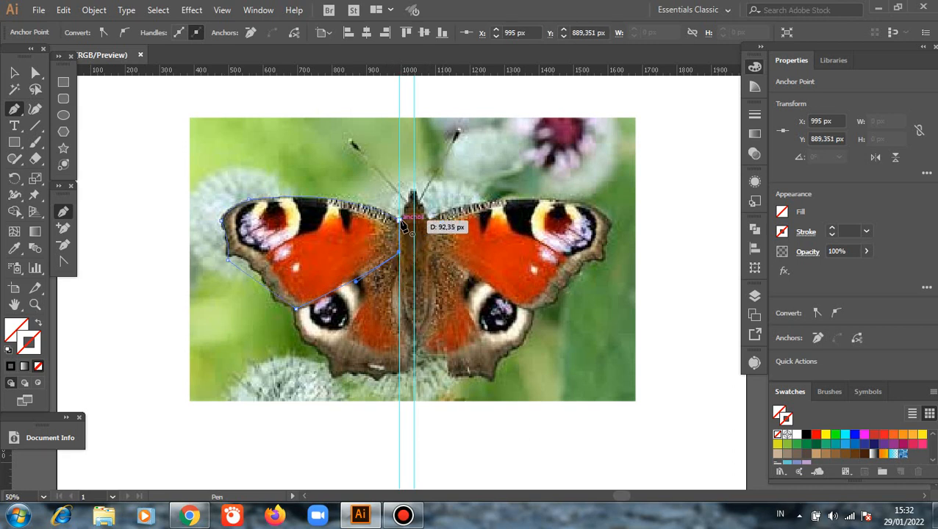
click(400, 220)
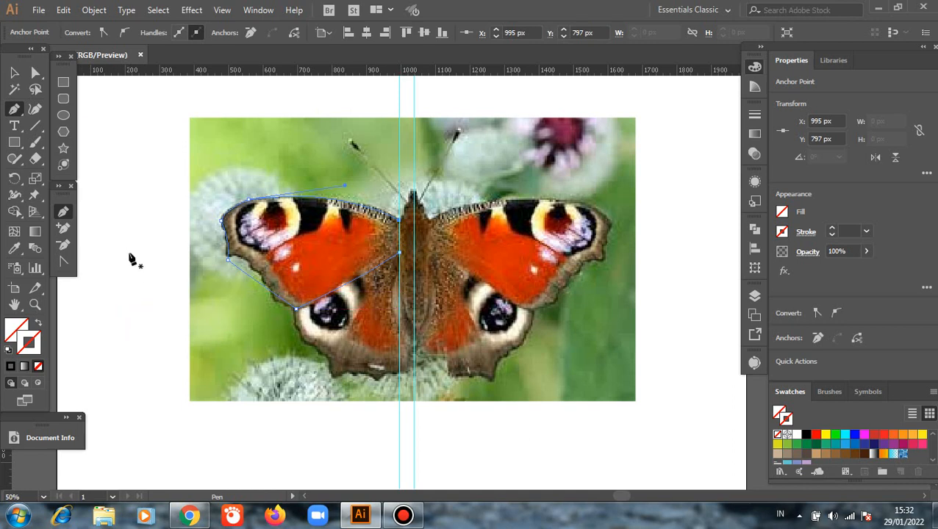
Apply a black 1 pt stroke to the upper-left wing outline and deselect it.
click(14, 72)
click(105, 153)
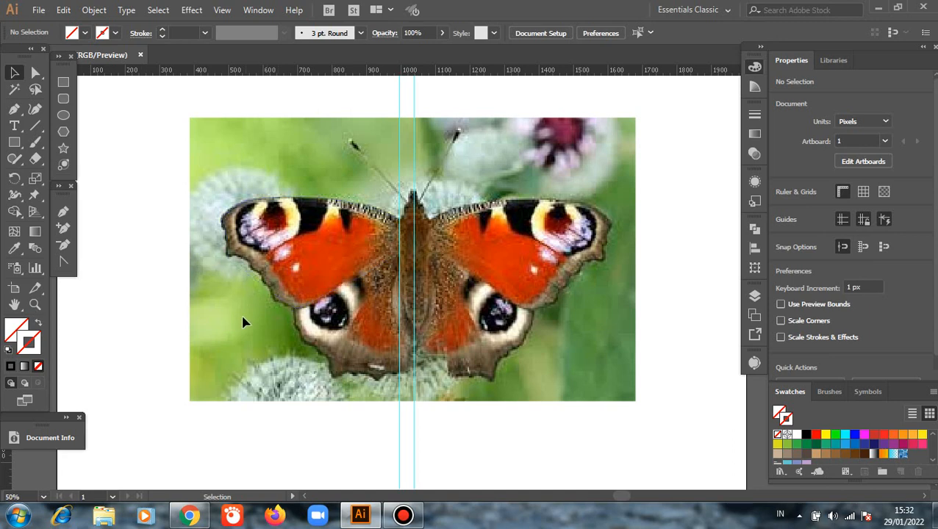
click(330, 295)
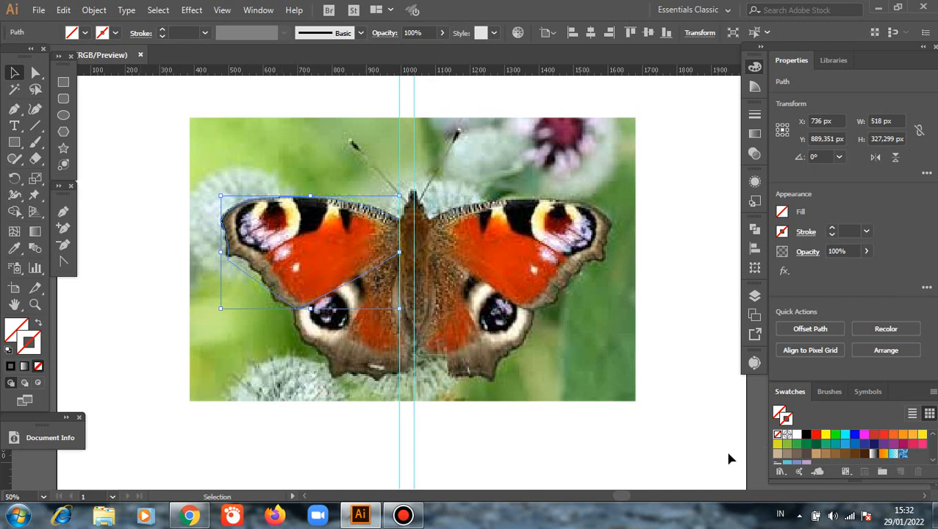
click(806, 434)
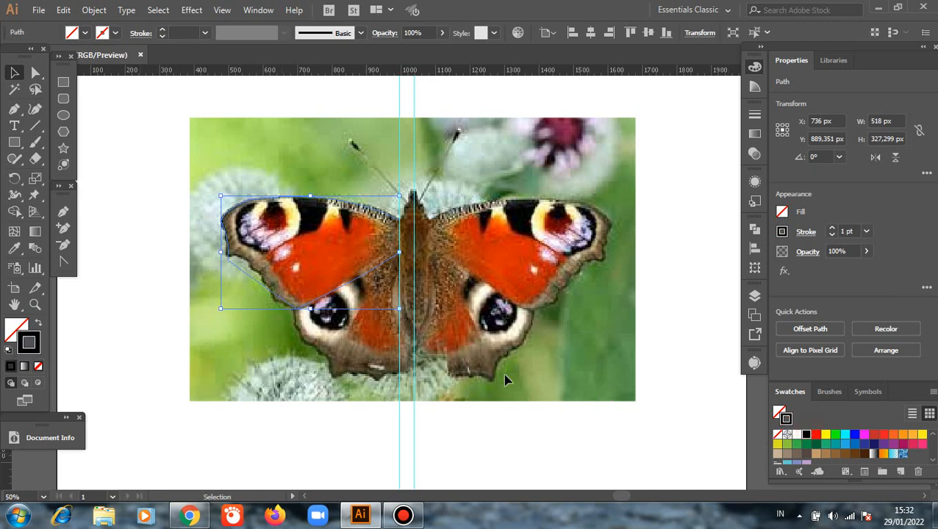
click(128, 267)
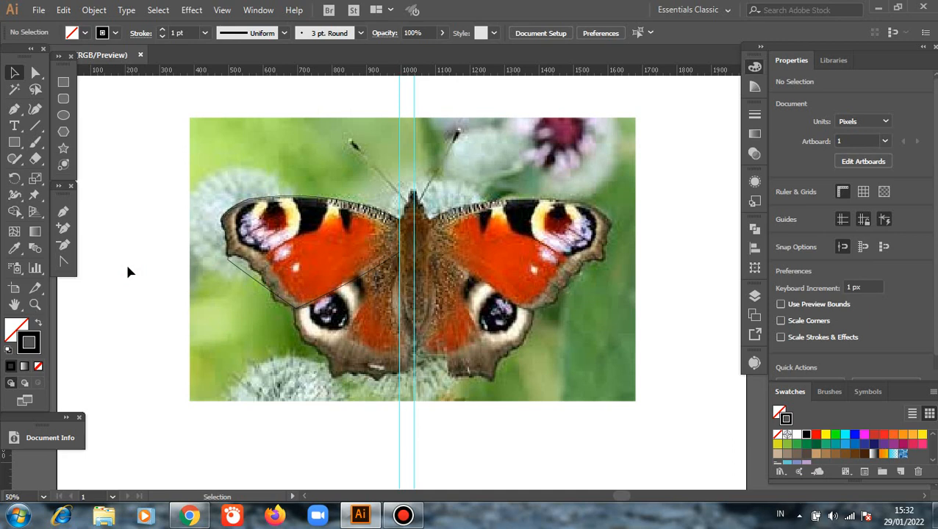
Begin the lower-left wing outline with the Pen tool at the 995 px guide, tracing its upper and outer edges.
click(64, 214)
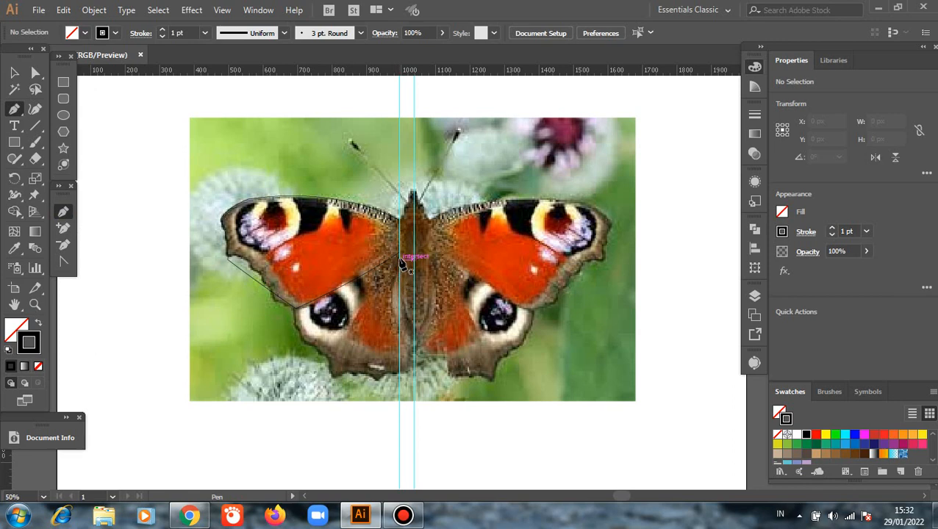
click(399, 261)
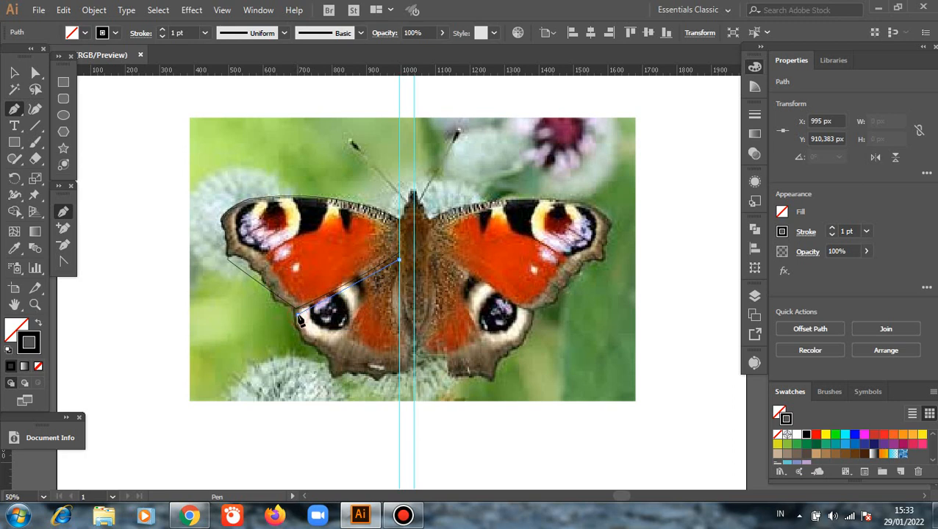
drag(298, 314, 301, 347)
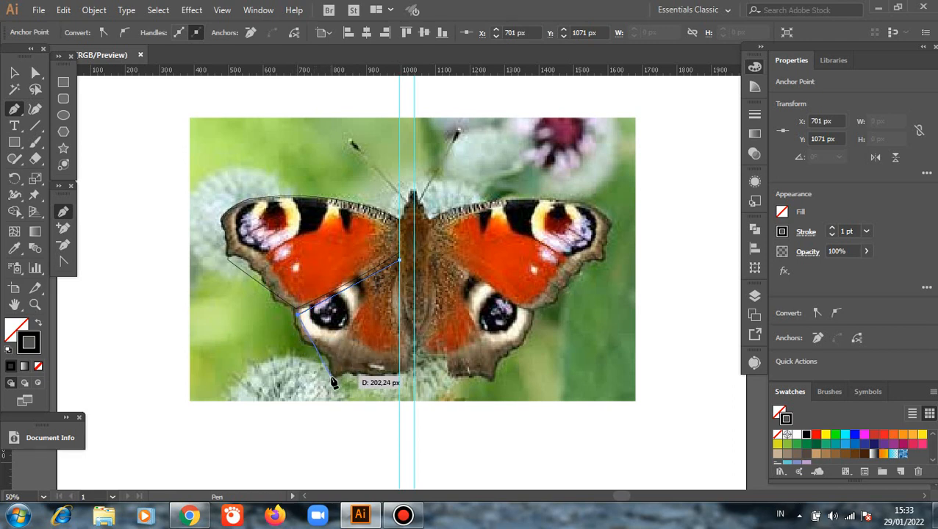
drag(331, 375, 349, 399)
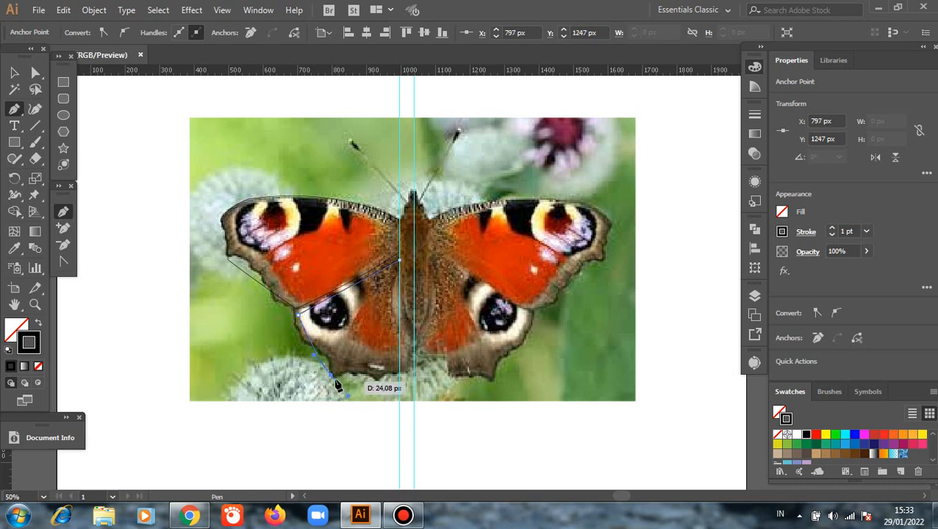
click(332, 378)
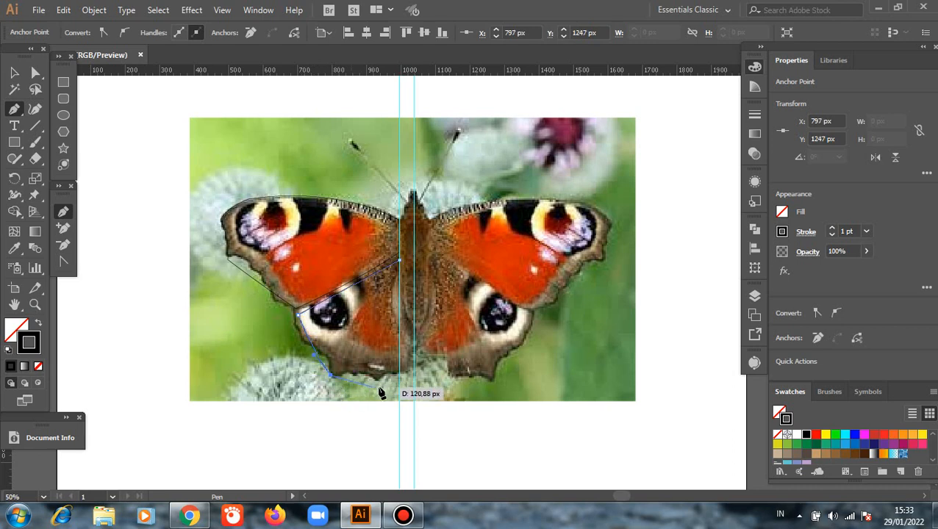
Trace the lower-left wing's bottom edge and its inner edge along the 995 px guide, close the outline and deselect it.
drag(399, 376, 428, 362)
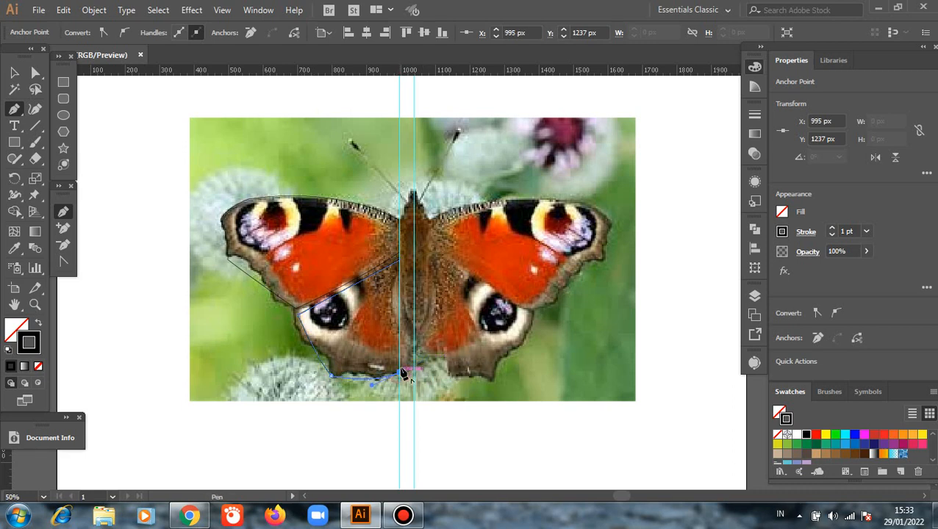
click(399, 375)
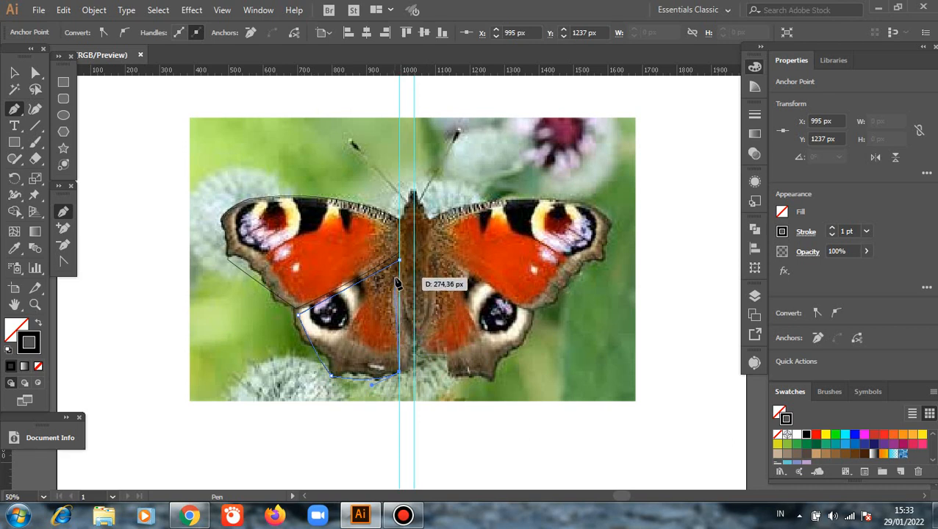
drag(407, 266, 416, 260)
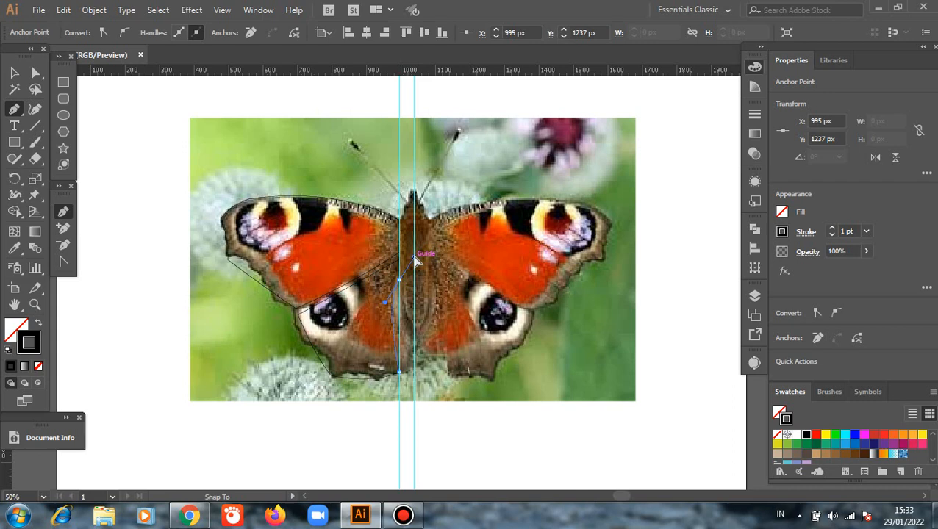
drag(416, 260, 400, 257)
click(402, 277)
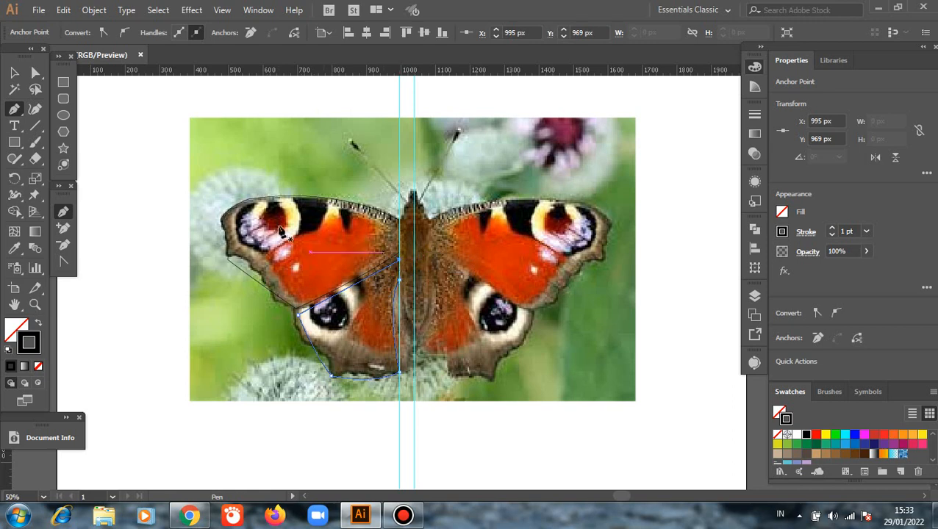
click(14, 72)
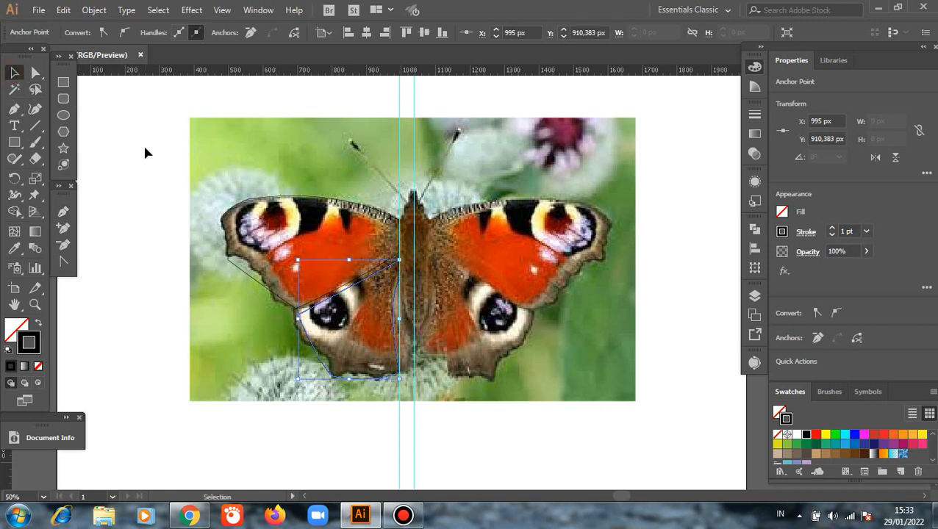
click(139, 152)
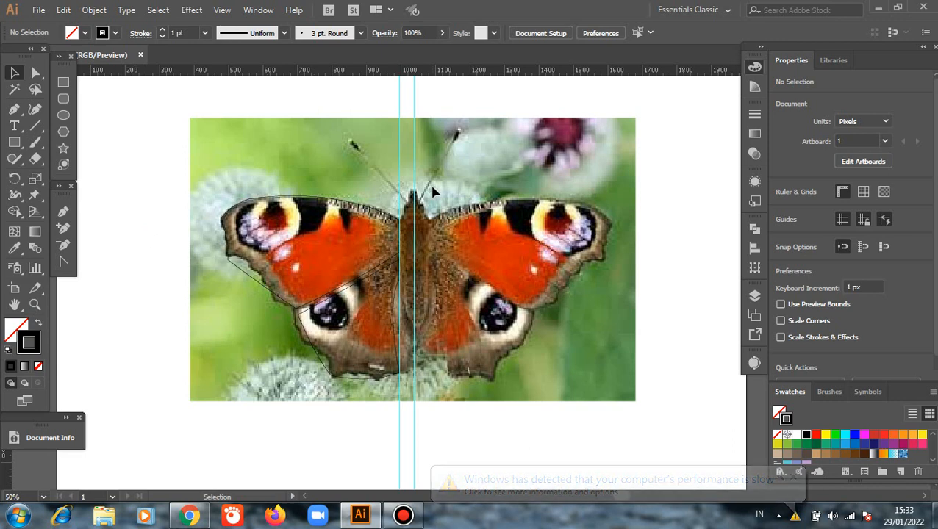
Draw a 60 by 346 px ellipse over the butterfly's body, centre it on the right-hand vertical guide and deselect it.
click(62, 117)
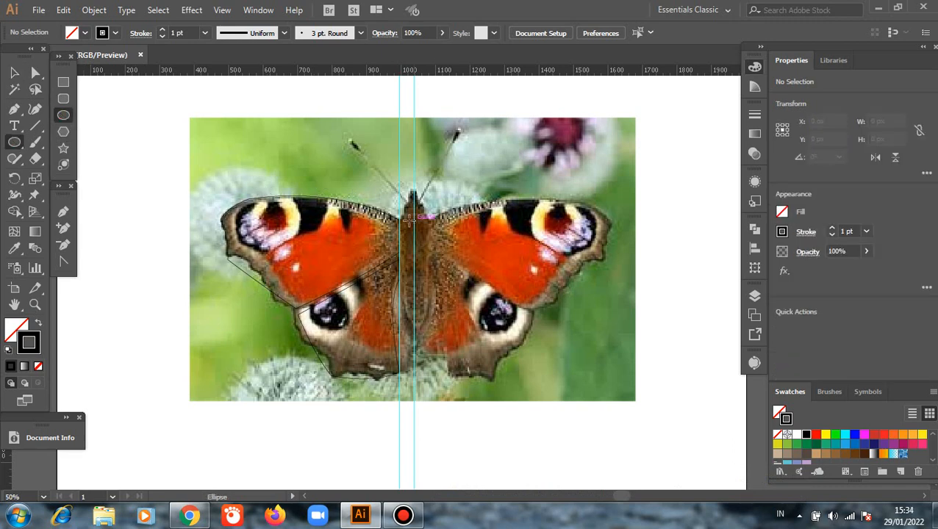
drag(407, 213, 427, 332)
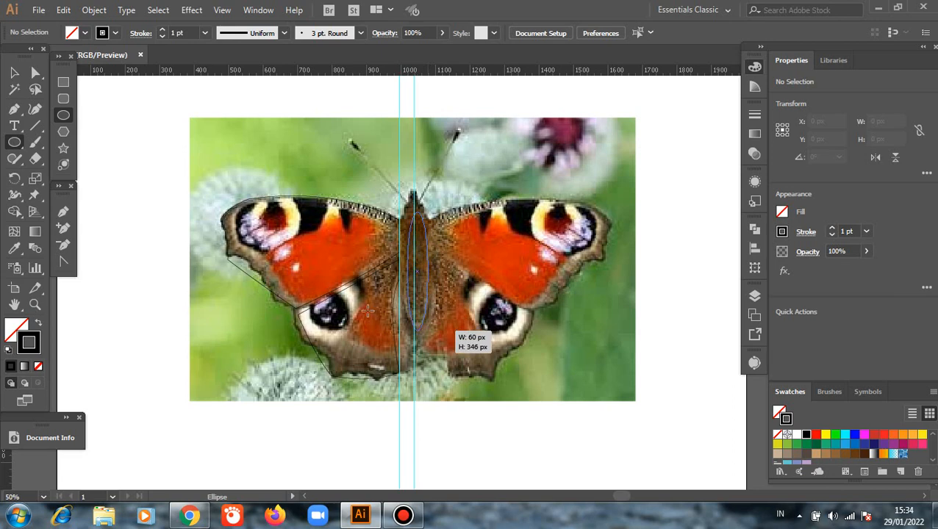
drag(367, 311, 367, 311)
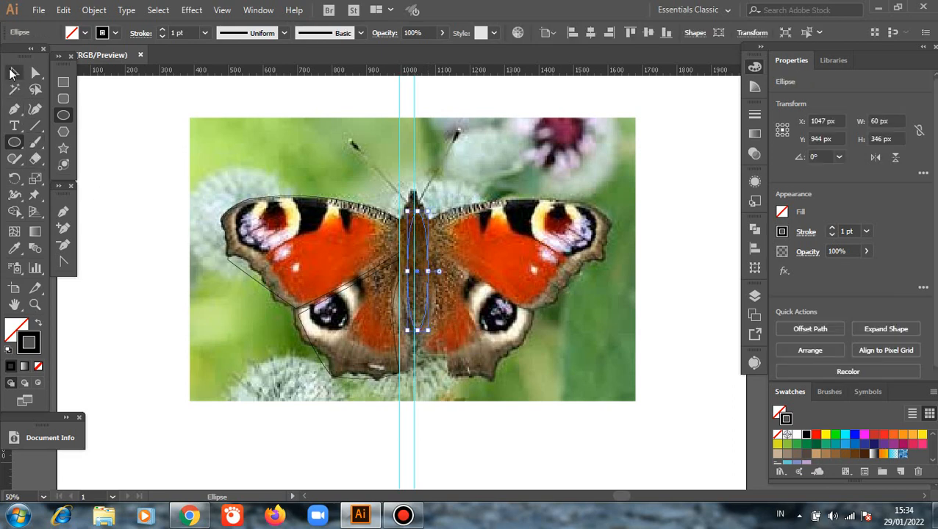
click(14, 73)
click(567, 306)
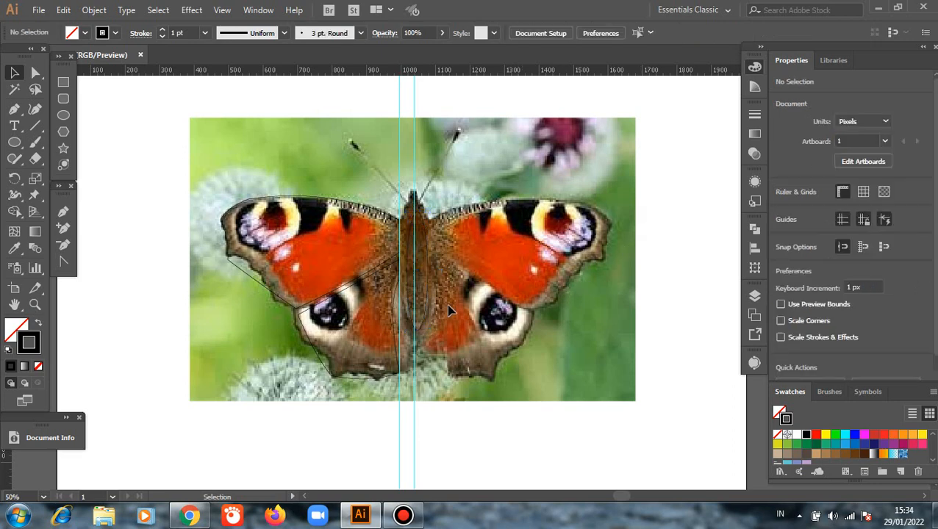
drag(430, 278, 416, 274)
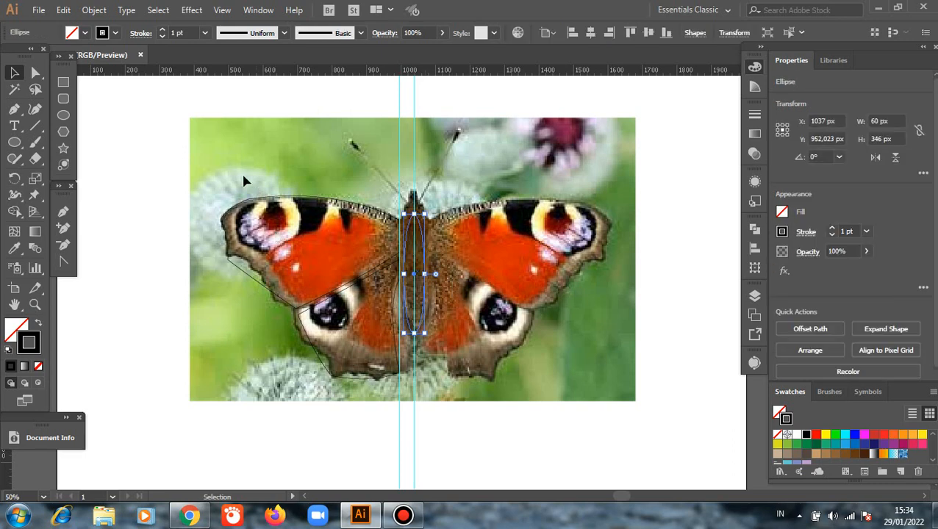
click(144, 176)
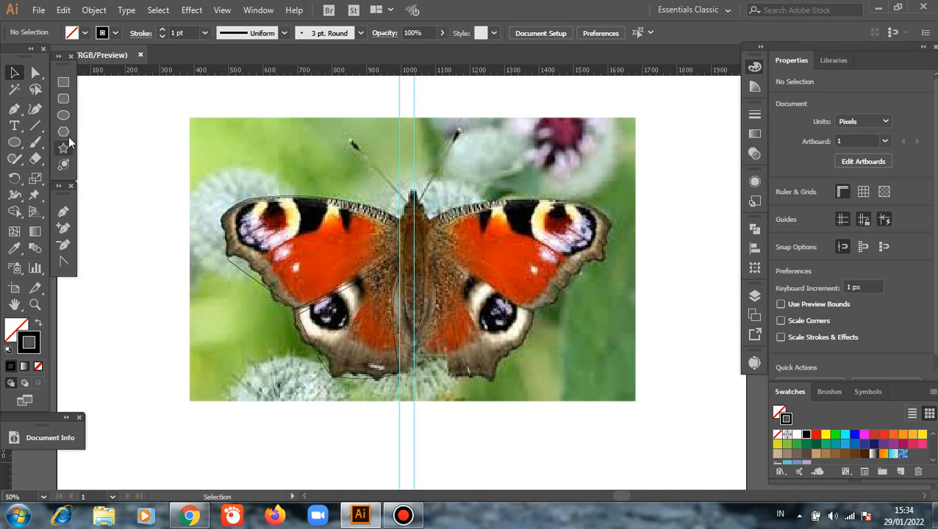
Draw a circle 128 px in diameter and position it over the eyespot of the upper-left wing.
click(64, 115)
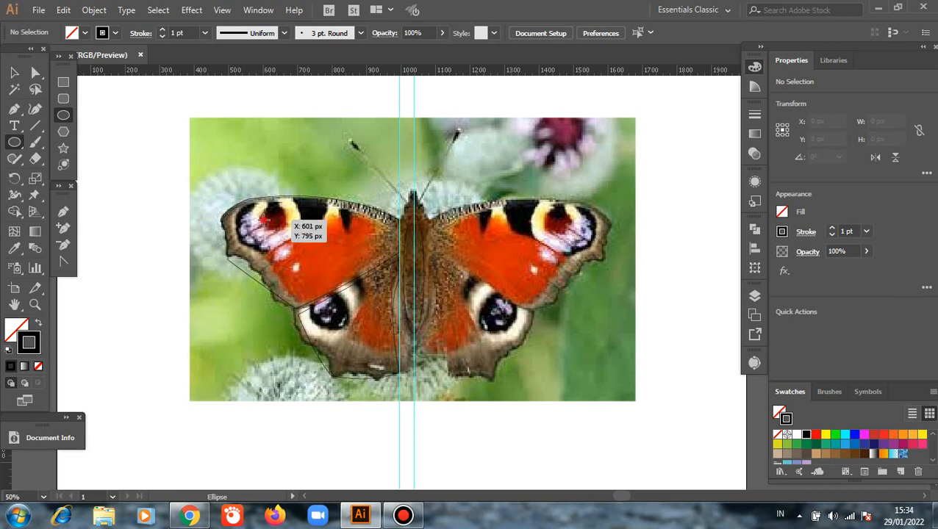
mouse_move(266, 219)
mouse_down()
mouse_move(282, 251)
mouse_move(307, 263)
mouse_up()
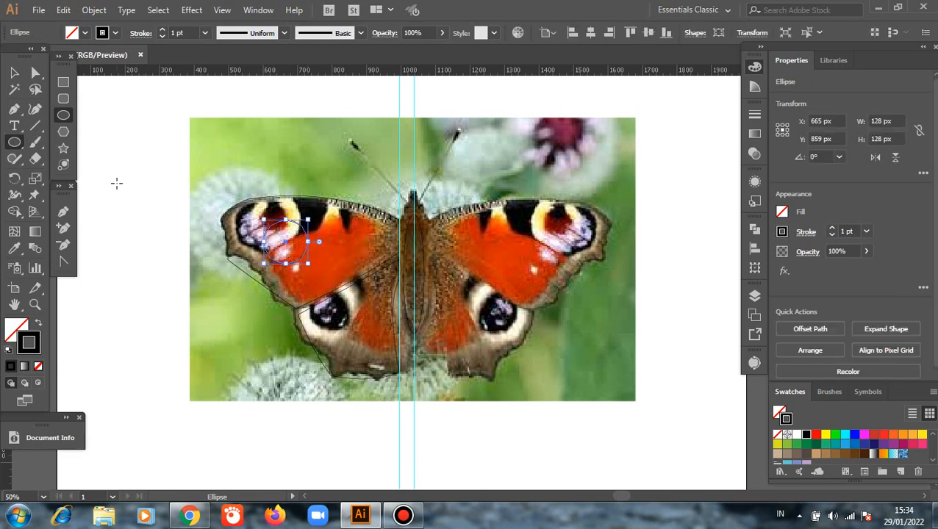
click(15, 72)
click(113, 158)
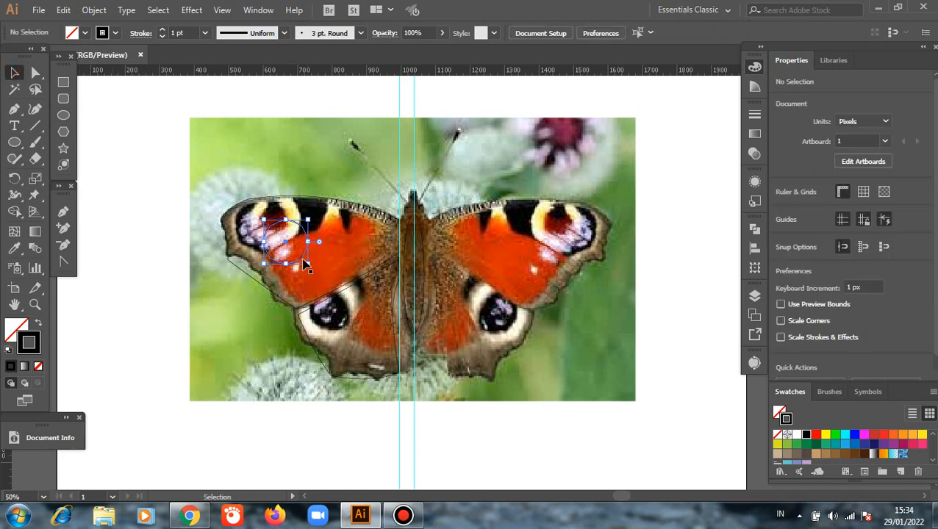
drag(301, 264, 287, 246)
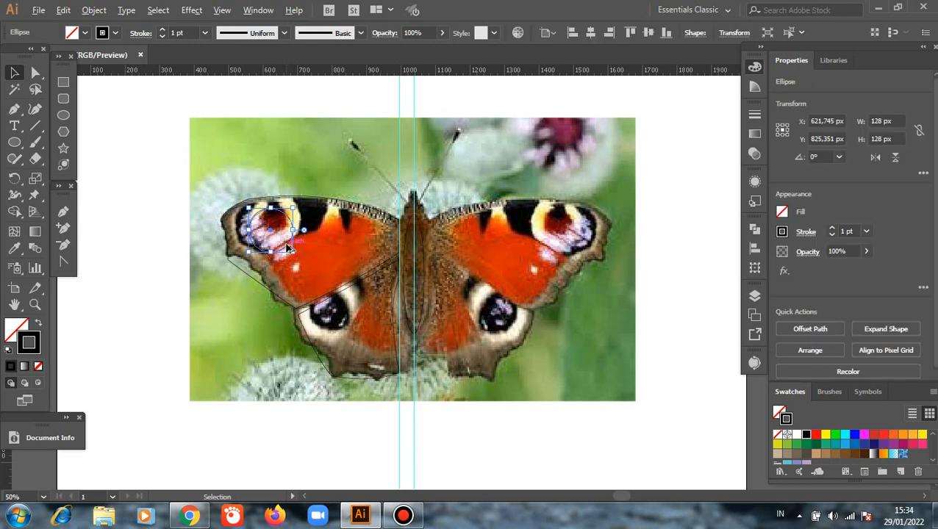
Copy the eyespot circle to the upper-left wing's lower tip, scaled to about 85 px, and copy it at full size onto the lower-left wing's eyespot.
drag(288, 251, 317, 295)
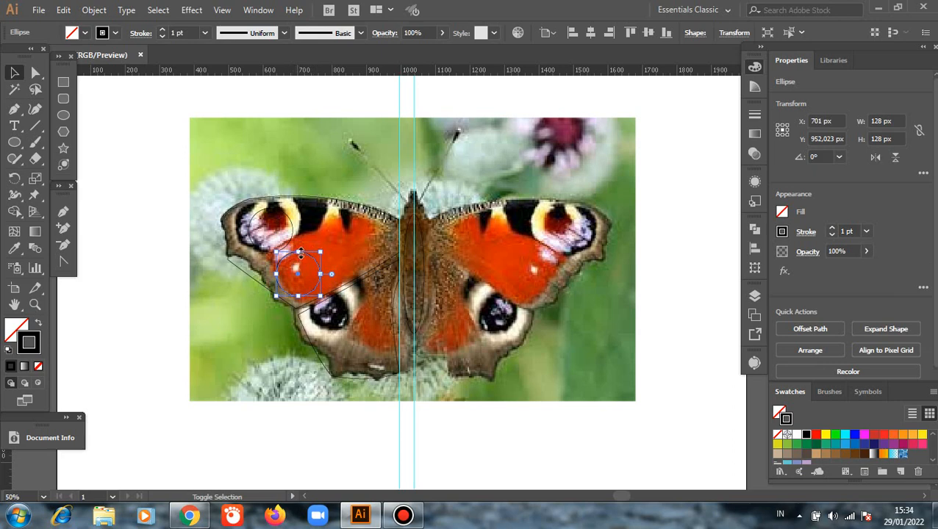
drag(275, 252, 283, 265)
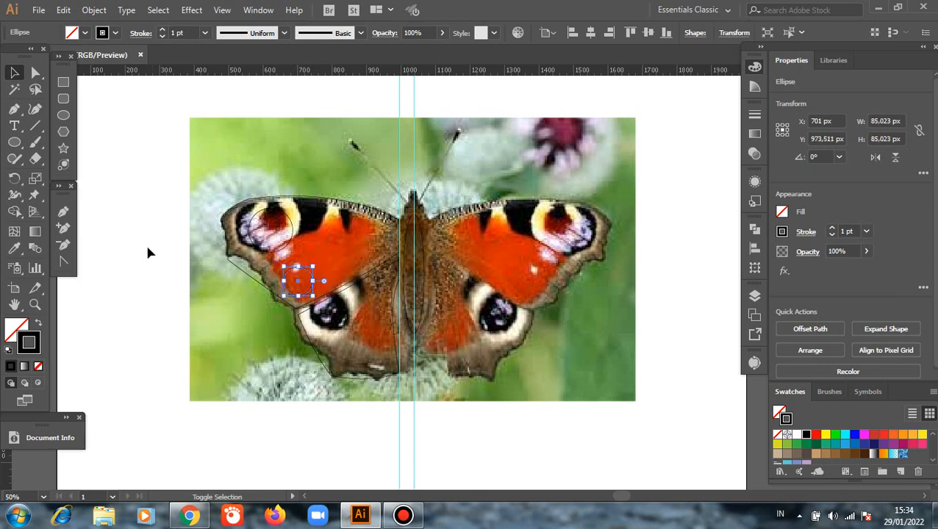
click(116, 230)
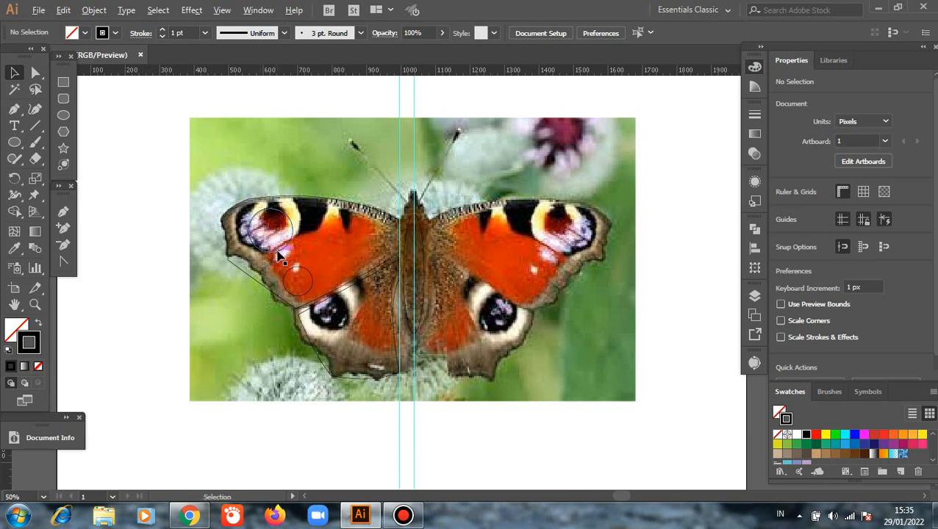
drag(282, 254, 347, 350)
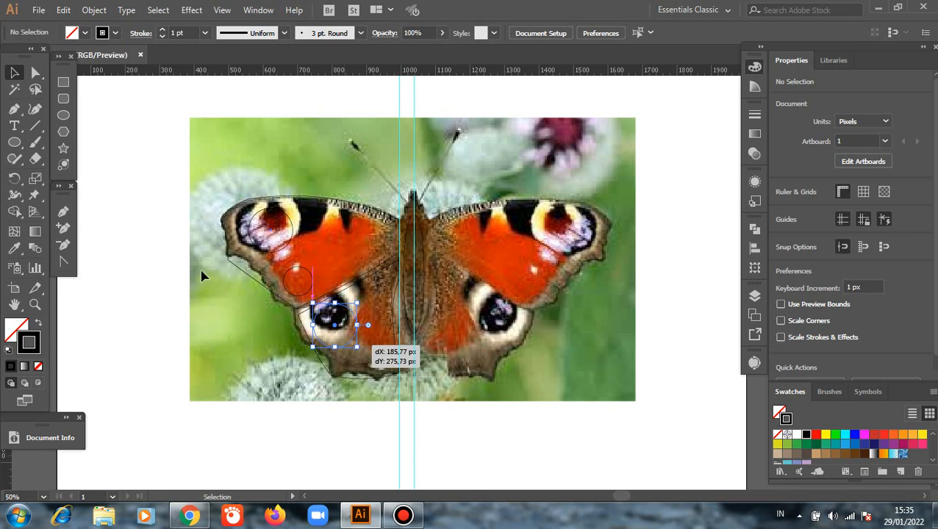
click(139, 200)
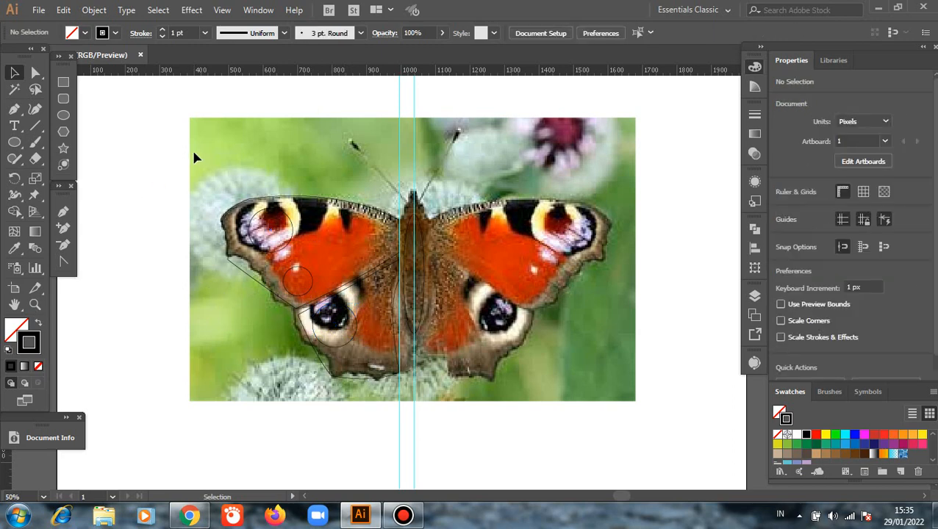
Unlock the butterfly photo and move it right, clear of the traced shapes, to about X 2326 px, Y 1165 px.
scroll(195, 174, down, 1)
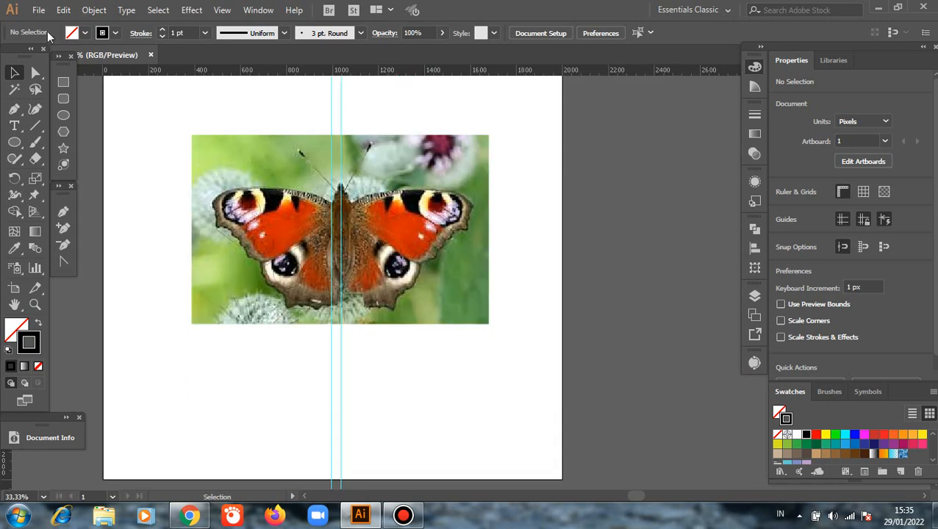
click(94, 10)
click(162, 91)
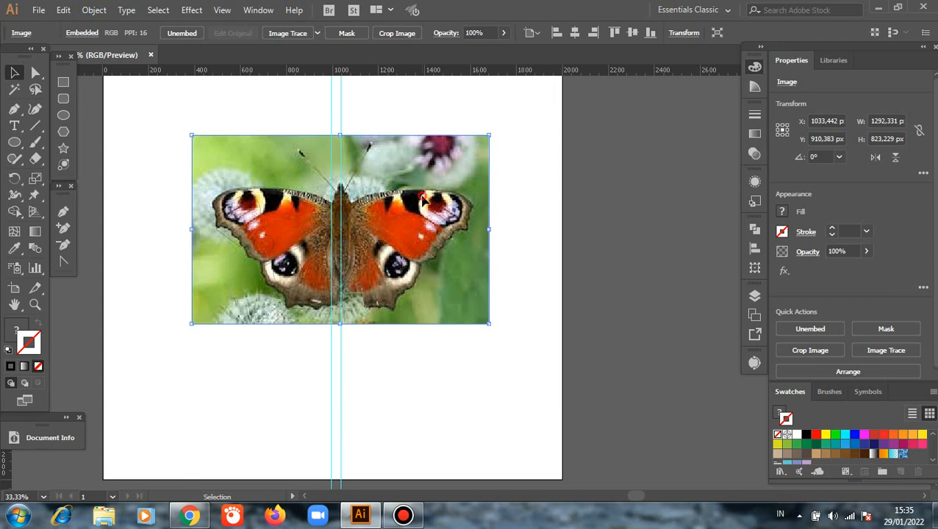
drag(423, 200, 718, 261)
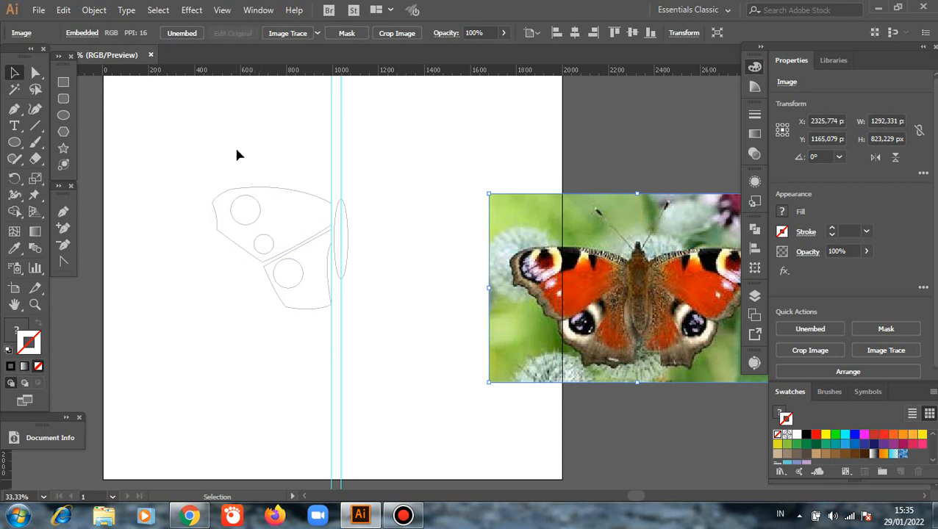
drag(236, 150, 298, 344)
right_click(416, 268)
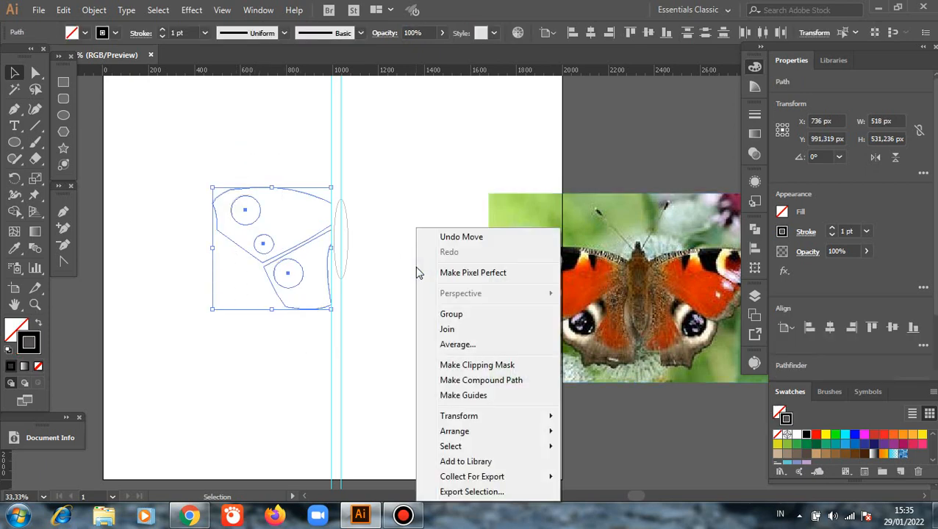
mouse_move(471, 436)
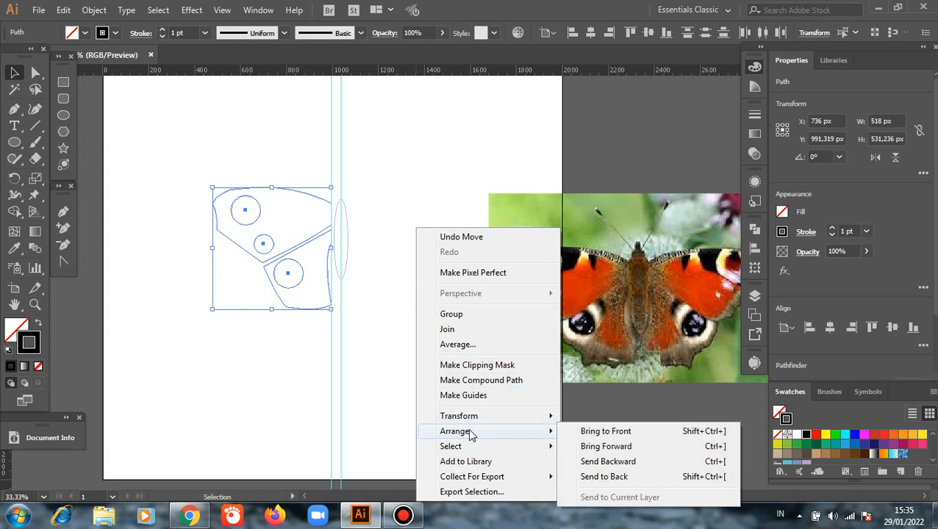
click(261, 391)
click(259, 390)
Remove the upper-left wing's stroke and fill the wing with red-orange d52e02 sampled from the photo's wing using the Eyedropper.
click(241, 253)
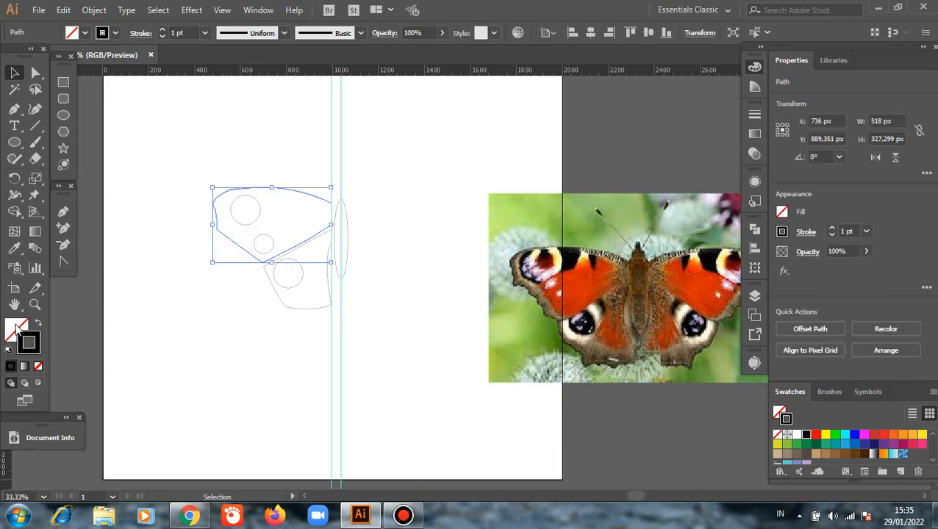
click(38, 366)
click(10, 327)
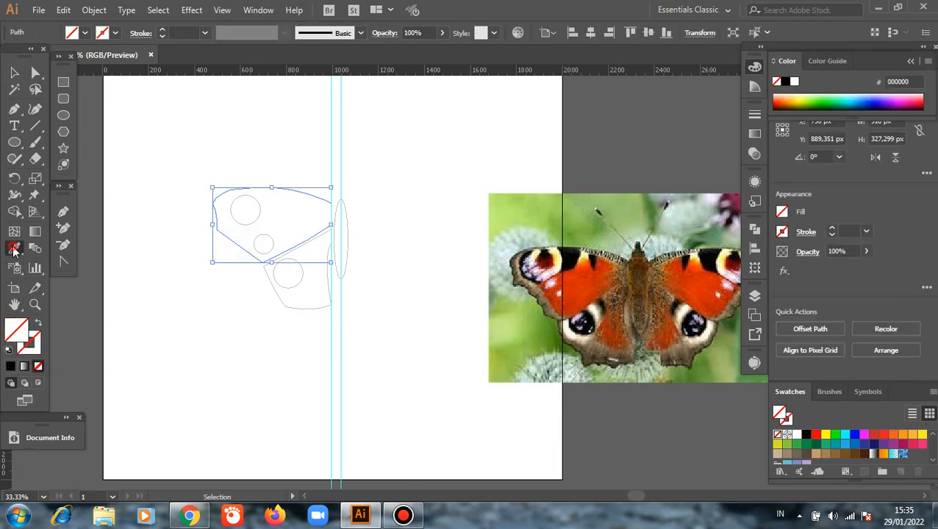
click(14, 249)
click(578, 286)
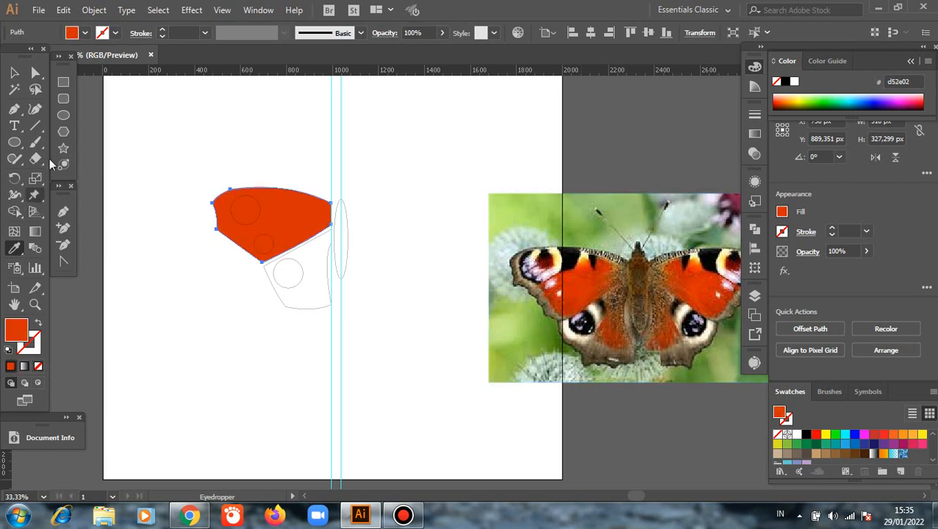
click(15, 73)
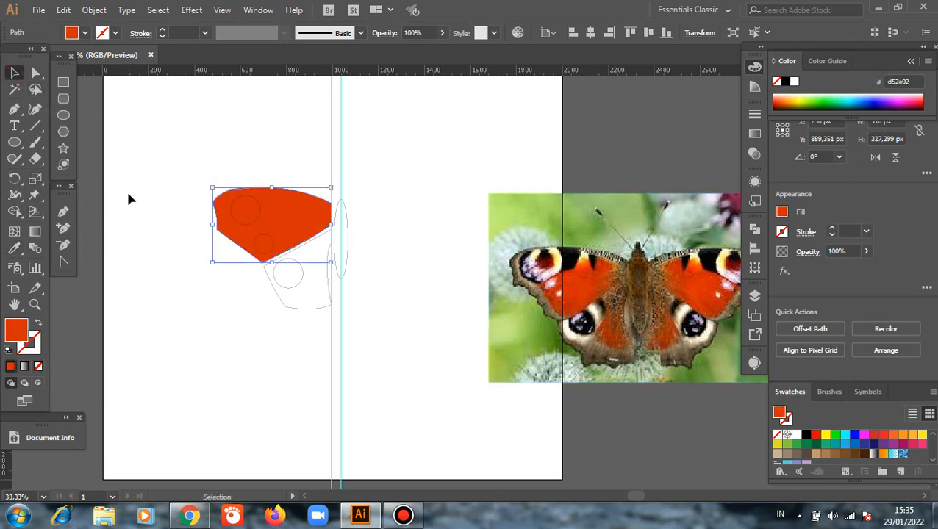
Change the upper-left wing's fill to orange f6710a sampled from the photo's upper wing, and deselect the shape.
click(14, 249)
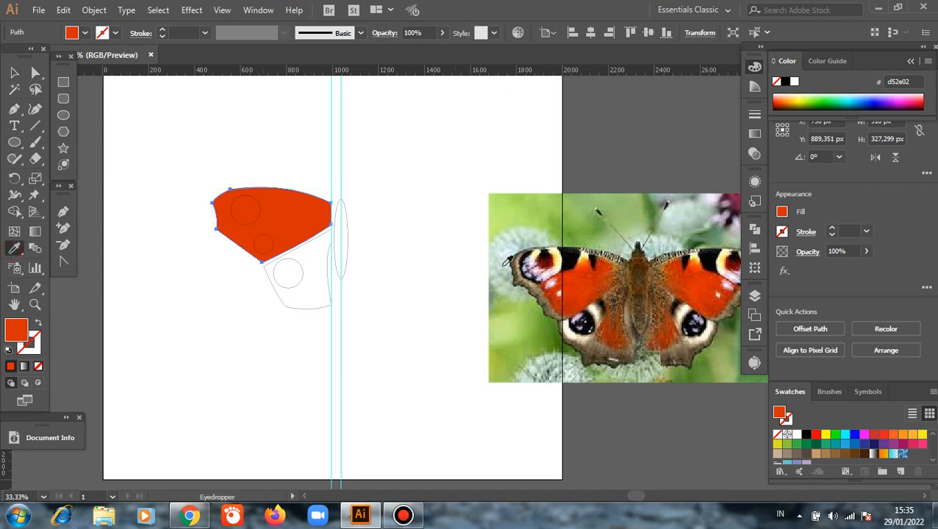
click(586, 256)
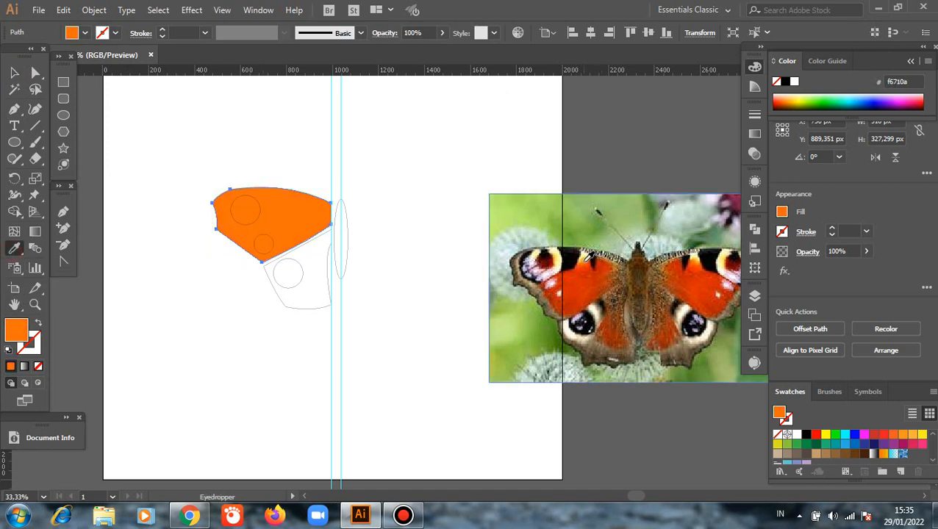
click(14, 72)
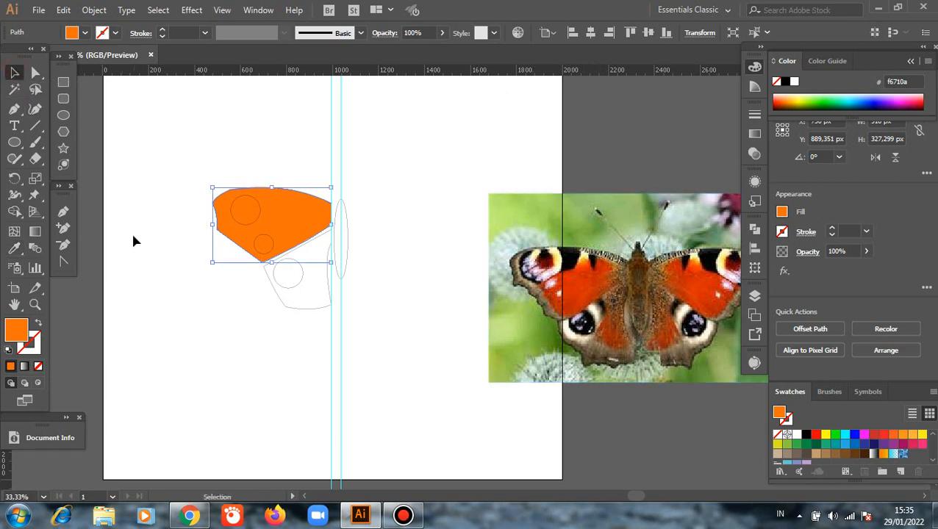
click(288, 346)
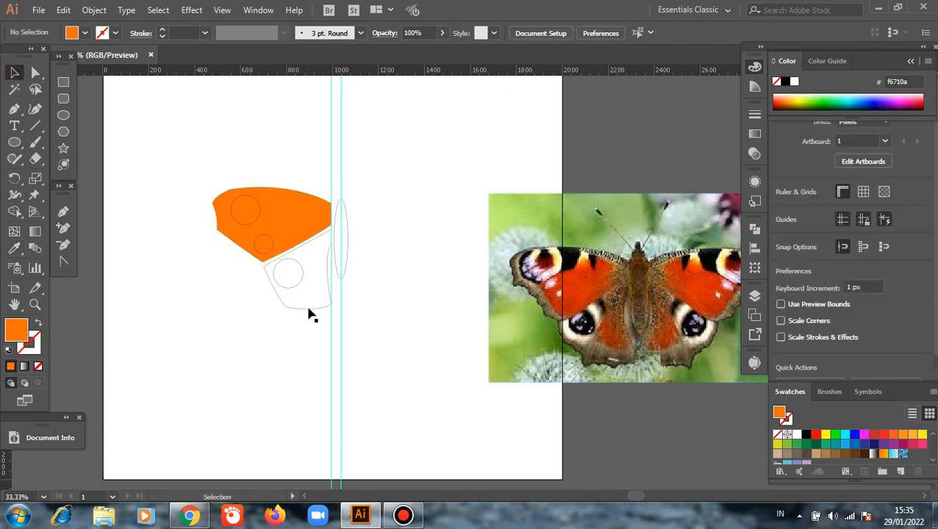
Fill the lower-left wing with brownish red 9b2b05 sampled from the photo's lower wing and deselect it.
click(310, 308)
click(20, 247)
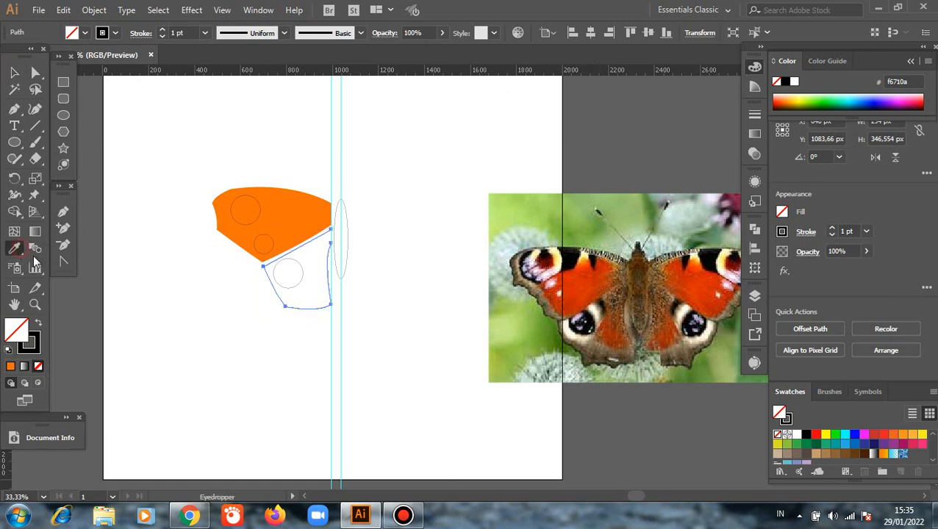
click(614, 333)
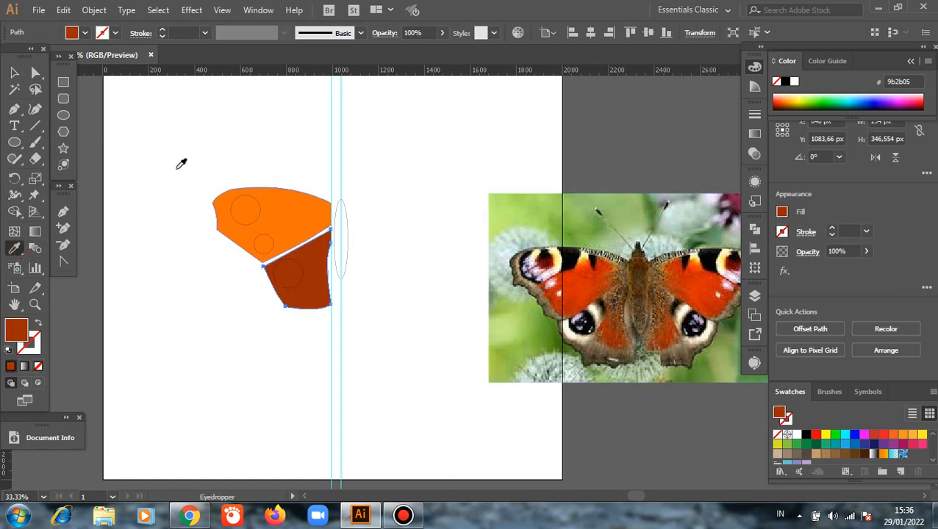
click(14, 73)
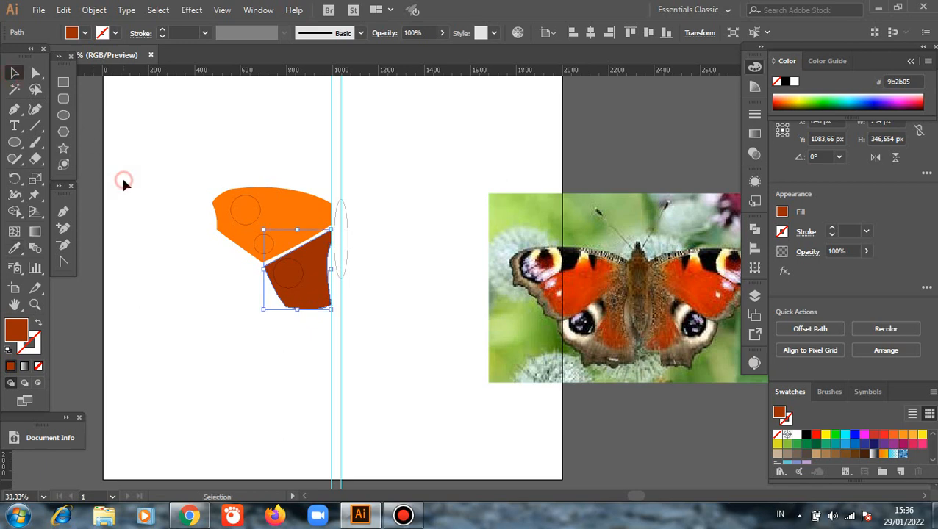
click(124, 184)
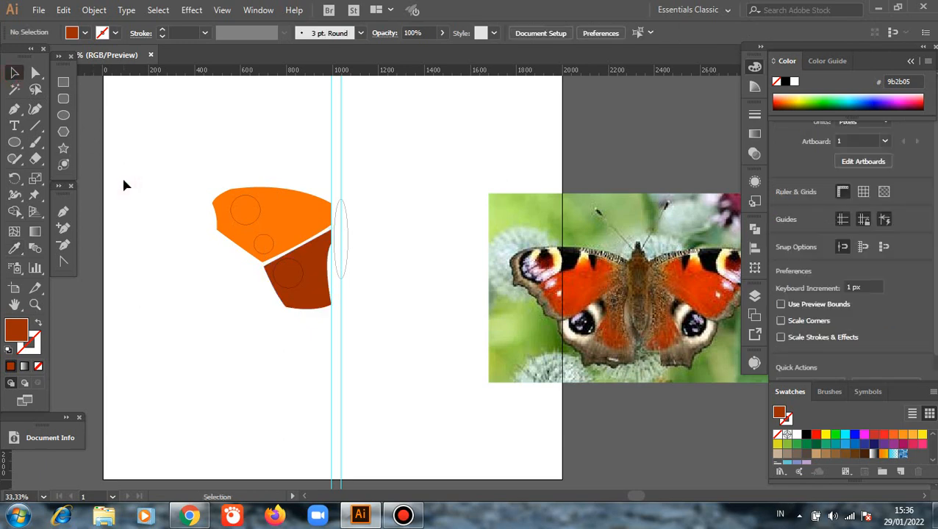
Select both circles on the upper-left wing and fill them with white.
click(247, 227)
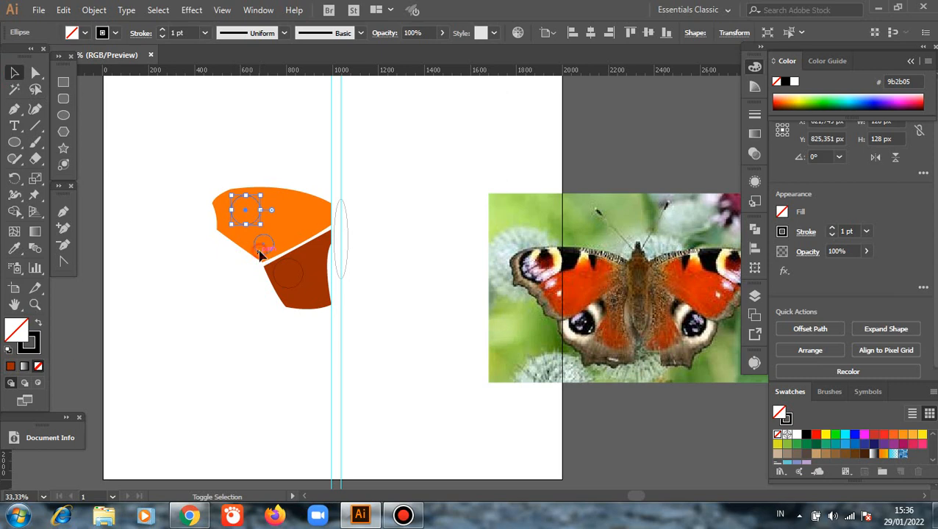
shift+click(260, 250)
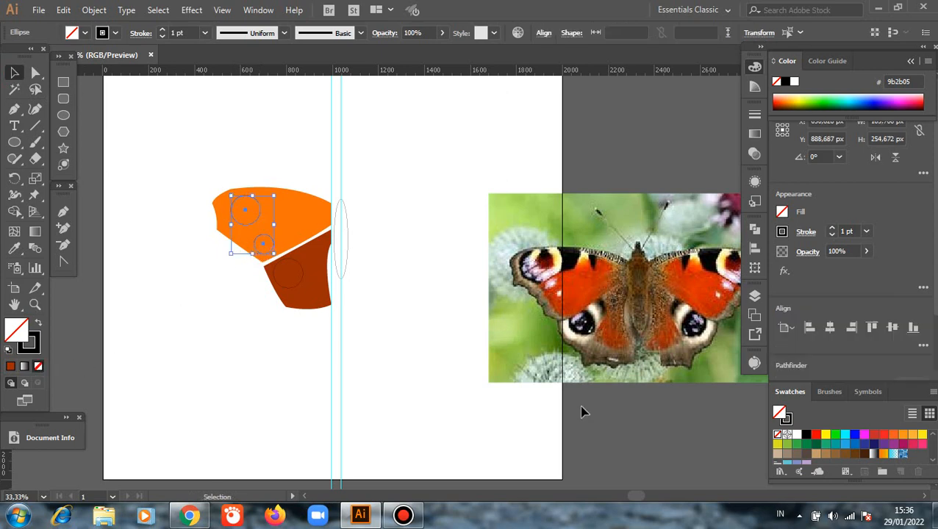
click(796, 438)
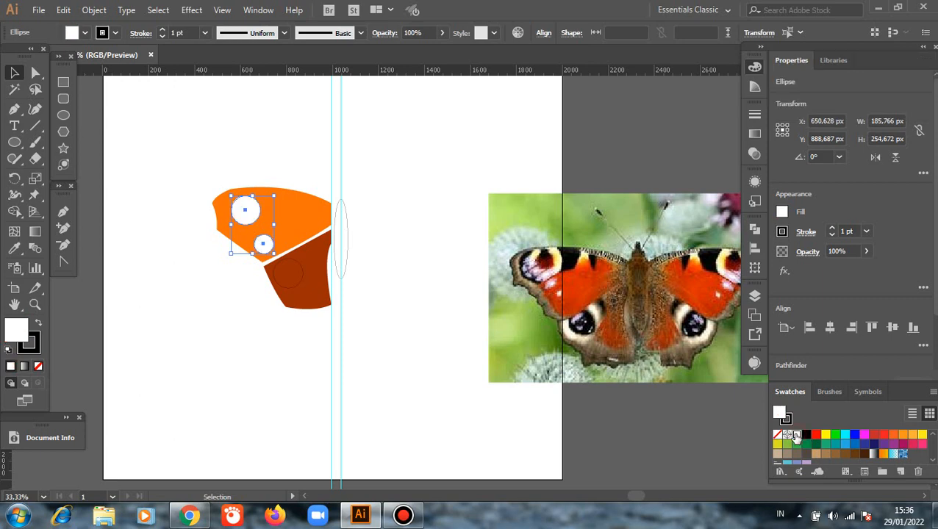
Fill both circles on the upper-left wing with dark red sampled from the photo's upper-wing eyespot, and deselect them.
click(14, 249)
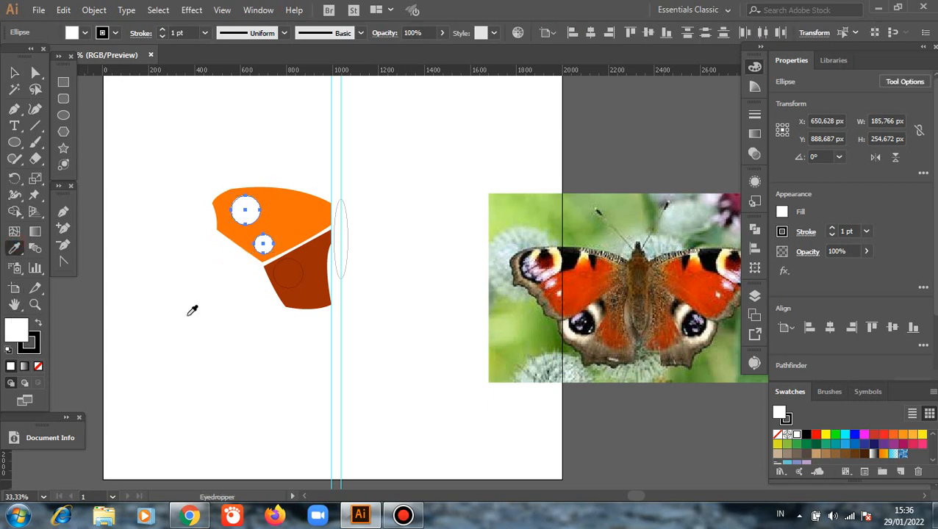
click(547, 261)
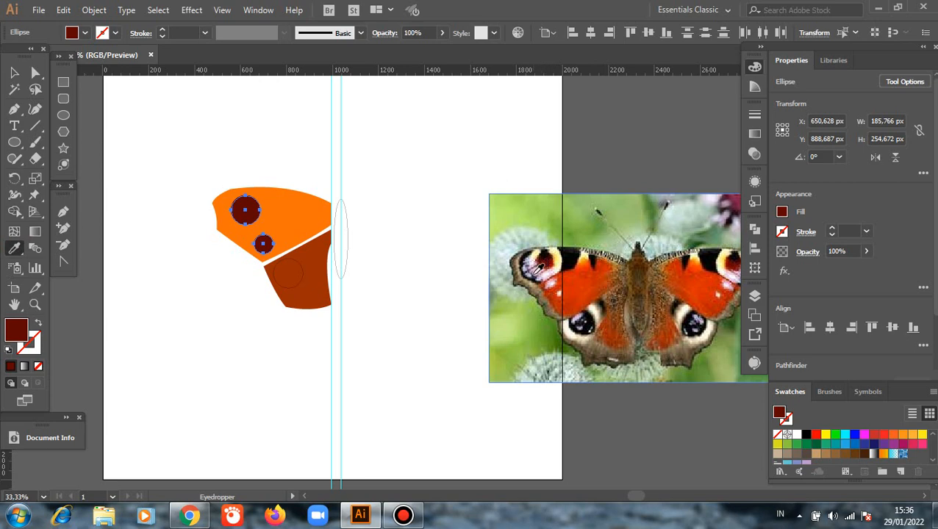
click(534, 272)
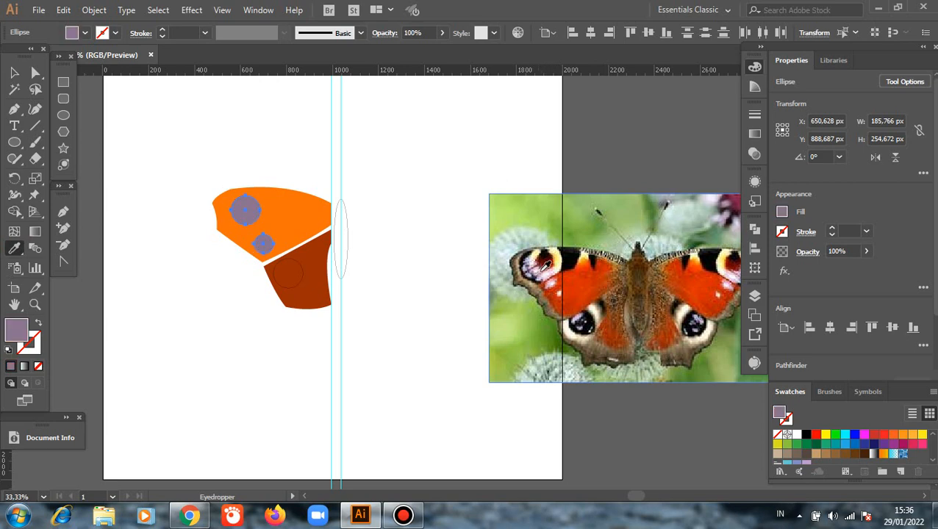
click(540, 269)
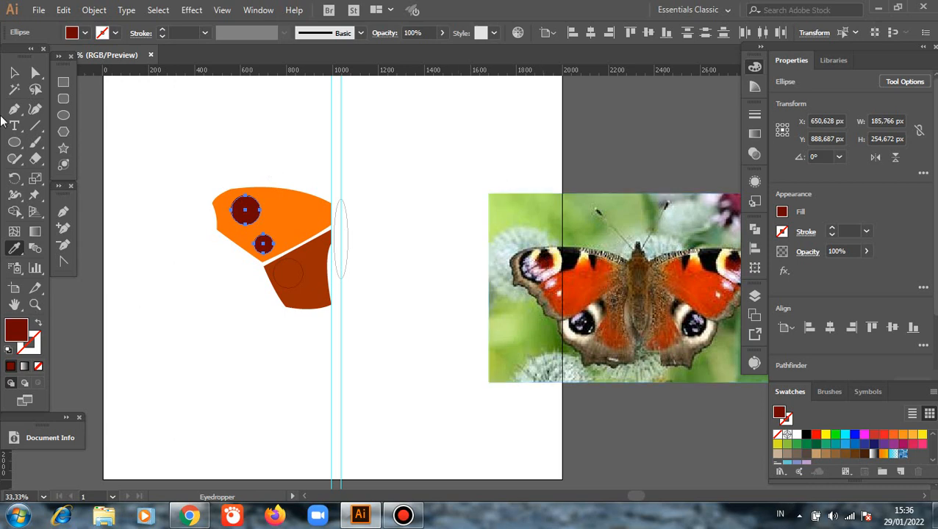
click(17, 73)
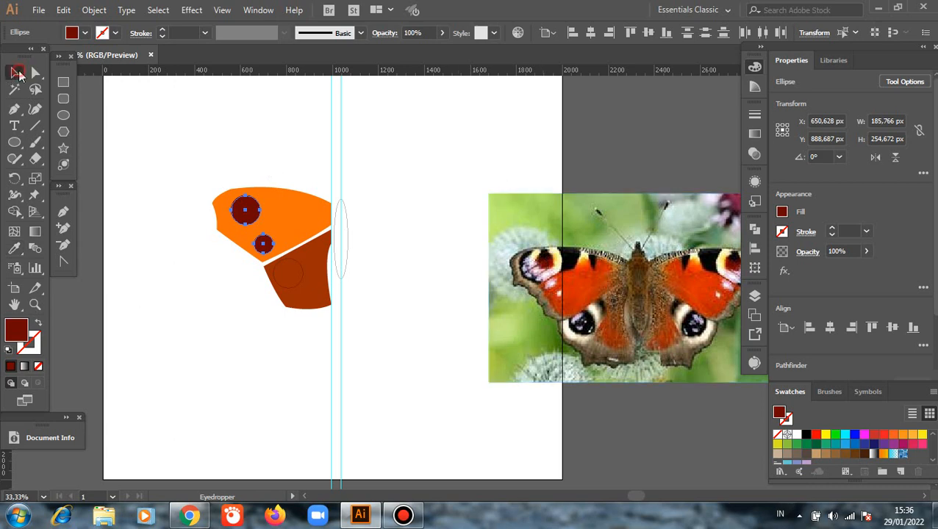
click(143, 259)
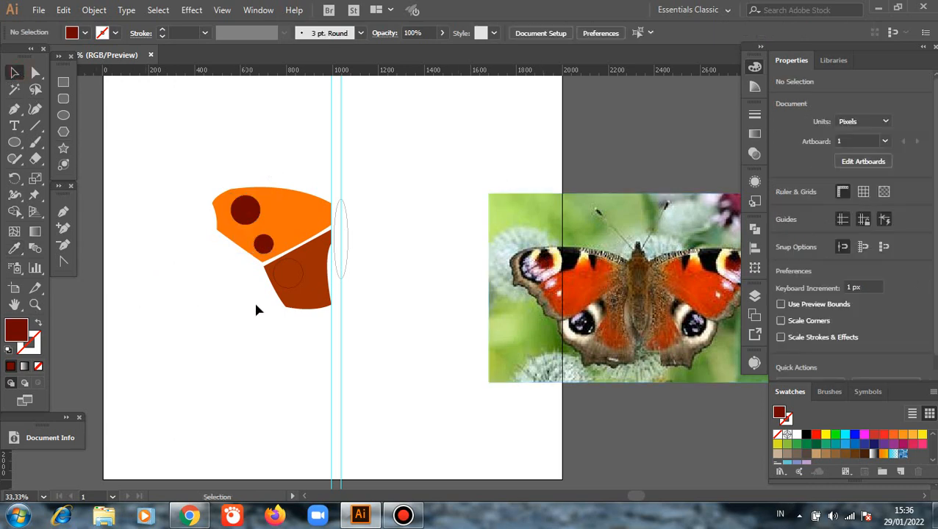
Fill the lower-left wing's circle with the dark red sampled from the small circle on the upper-left wing, and deselect it.
click(287, 274)
key(i)
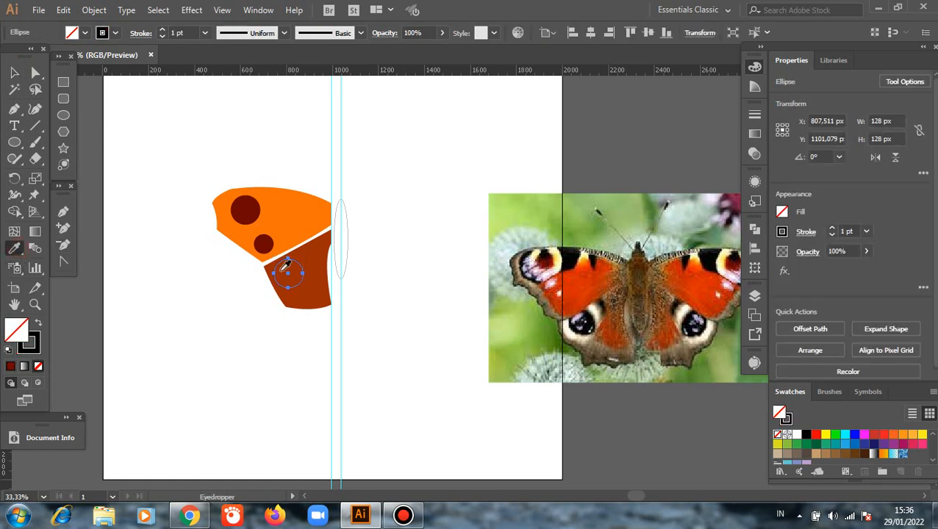
click(263, 244)
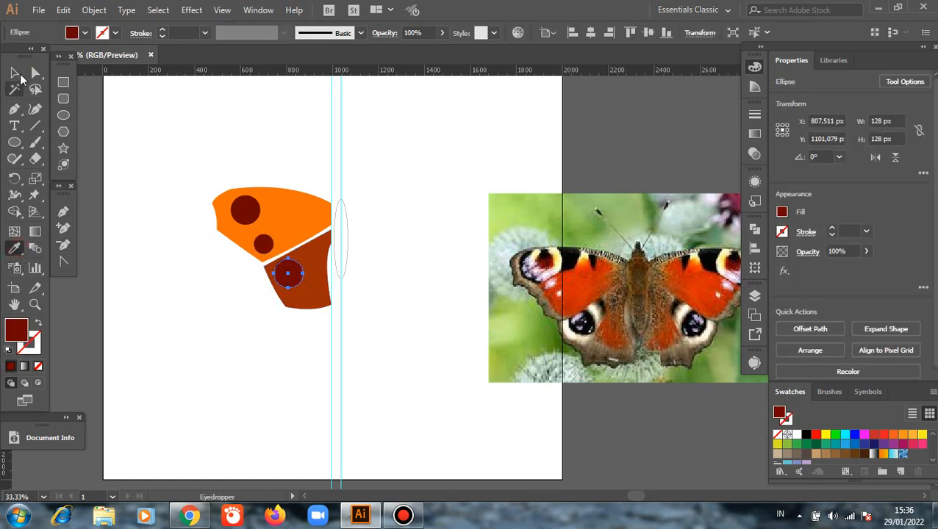
click(14, 72)
click(130, 276)
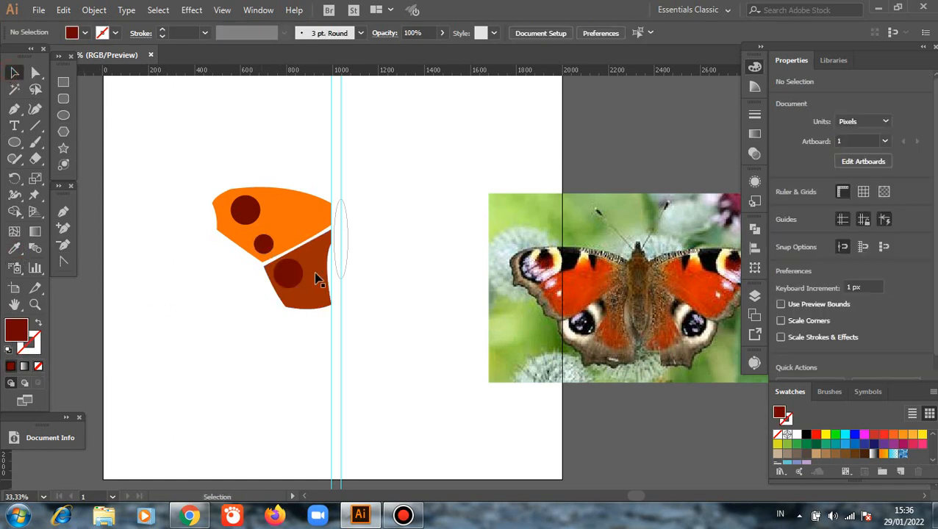
Fill the body ellipse with dark brown 4f4222 sampled from the butterfly's body in the photo, and deselect it.
click(346, 256)
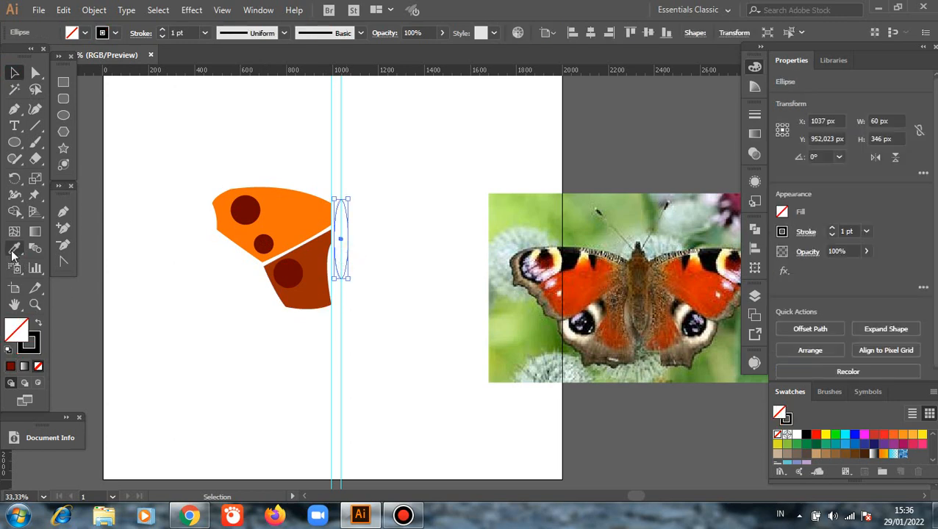
key(i)
click(640, 278)
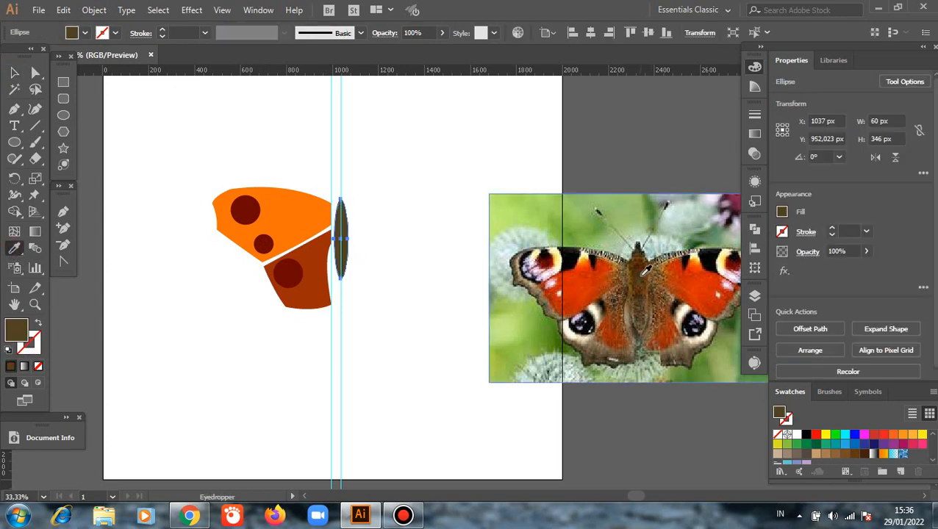
click(14, 72)
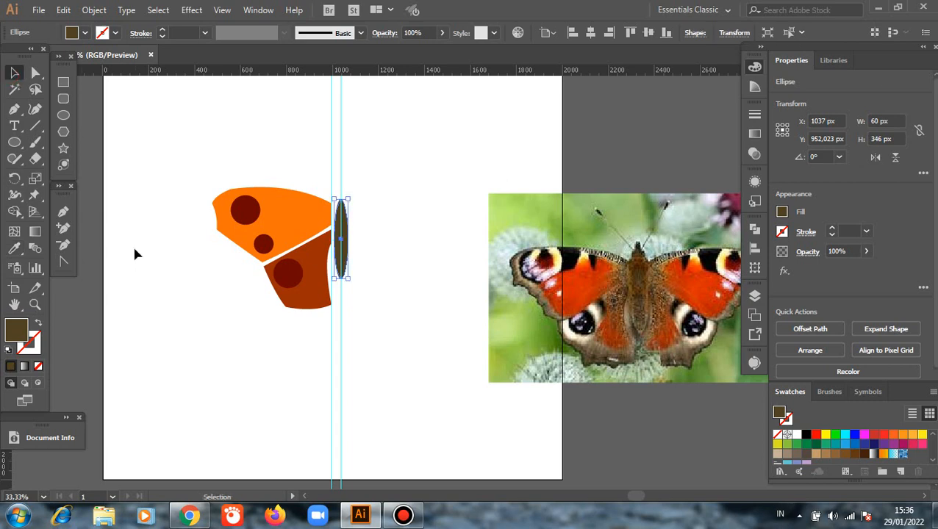
click(136, 256)
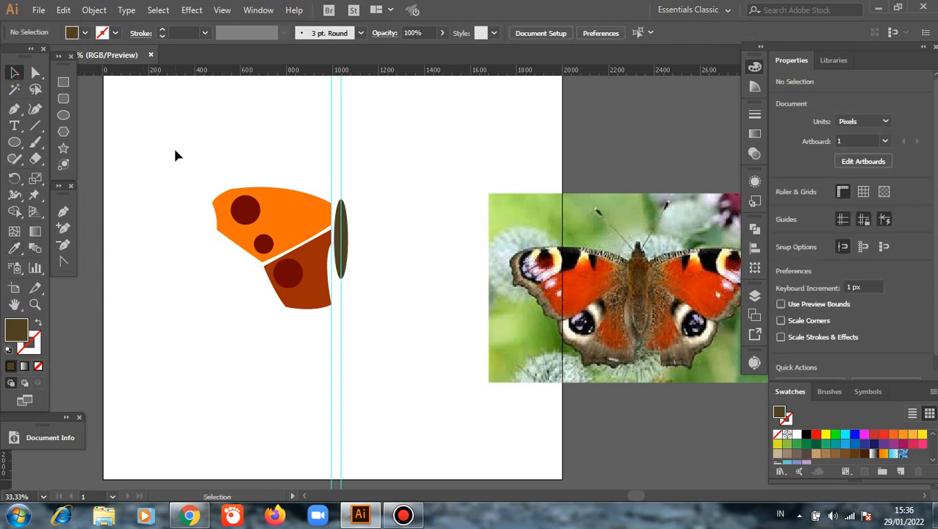
Reflect a copy of the left wings and their circles across the vertical axis and place it on the opposite side of the body.
drag(176, 151, 303, 358)
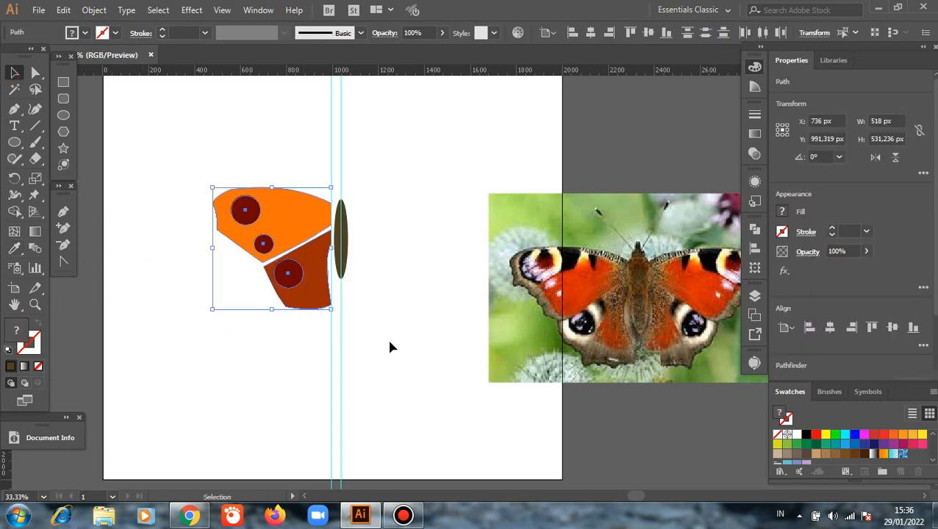
right_click(389, 345)
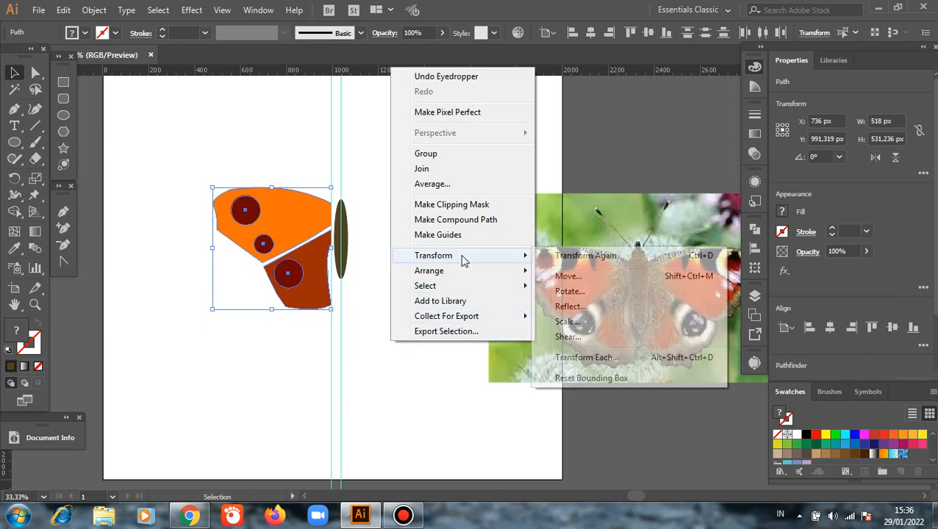
mouse_move(515, 257)
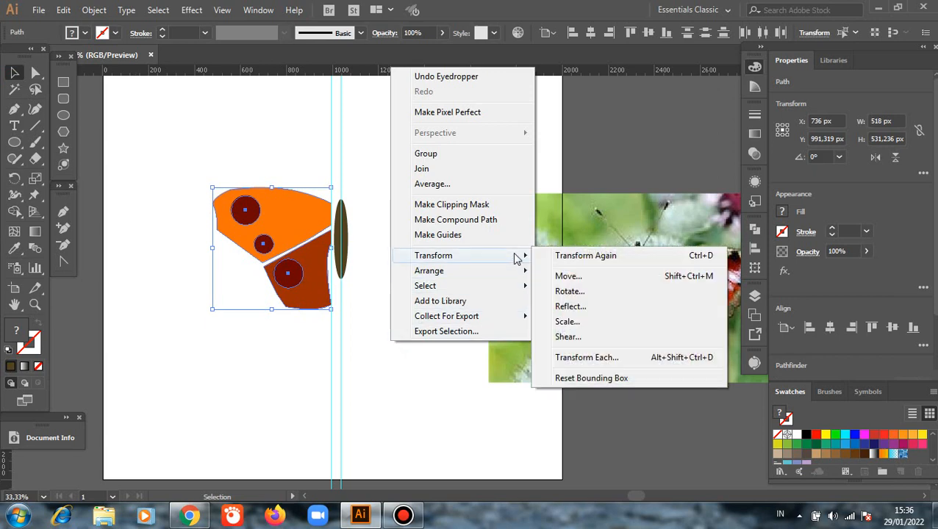
click(573, 307)
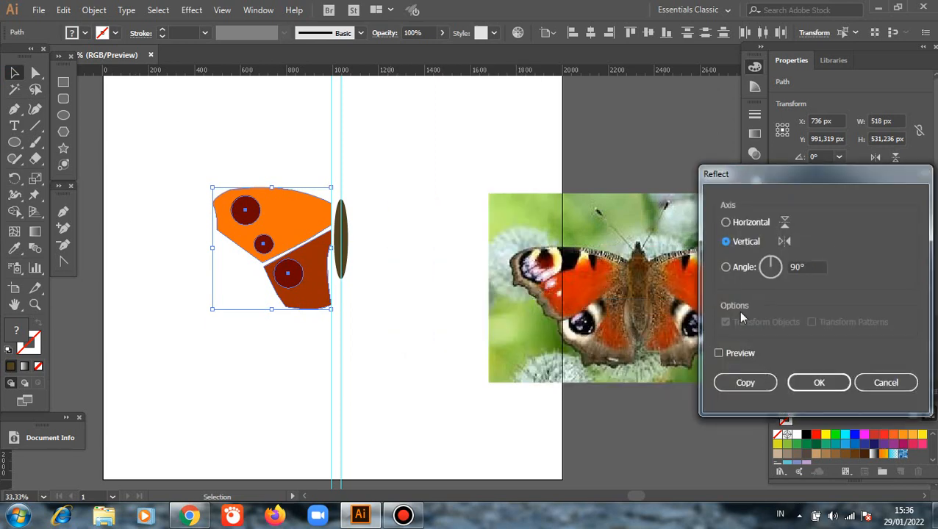
click(719, 354)
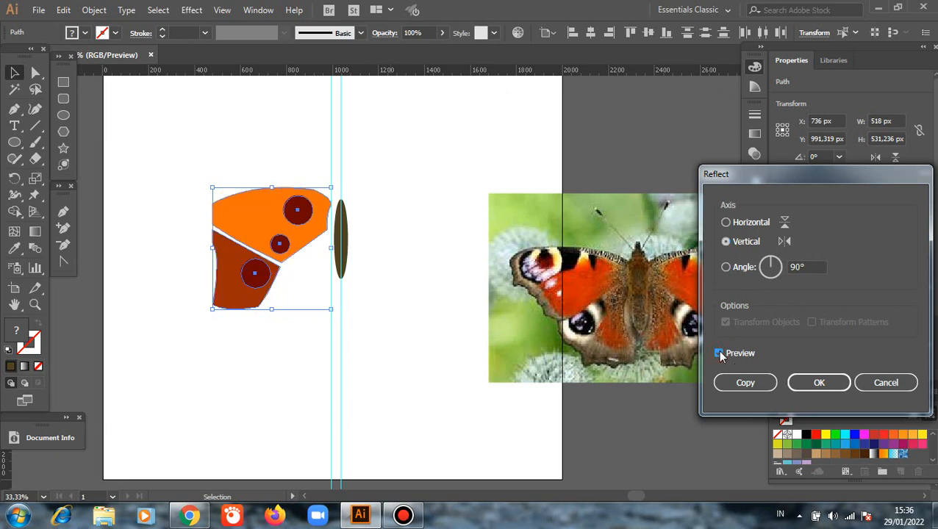
click(744, 382)
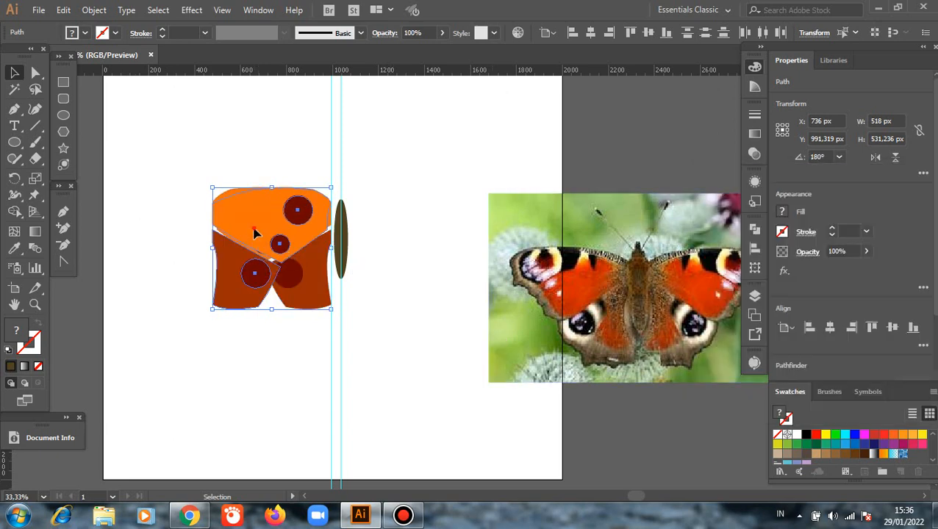
drag(257, 235, 384, 350)
click(385, 350)
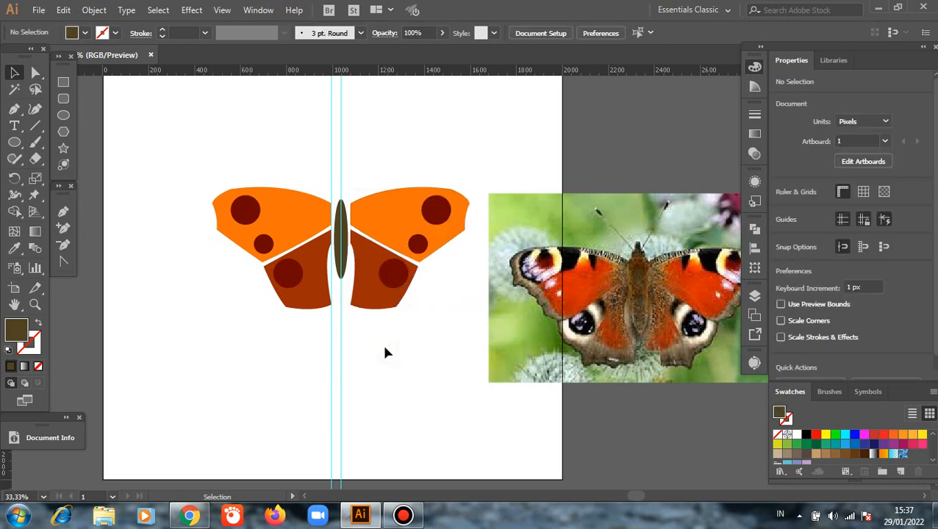
Draw a curled antenna about 147 px wide and 288 px high from the body's upper tip with the Pen tool, without fill or stroke.
scroll(384, 350, up, 1)
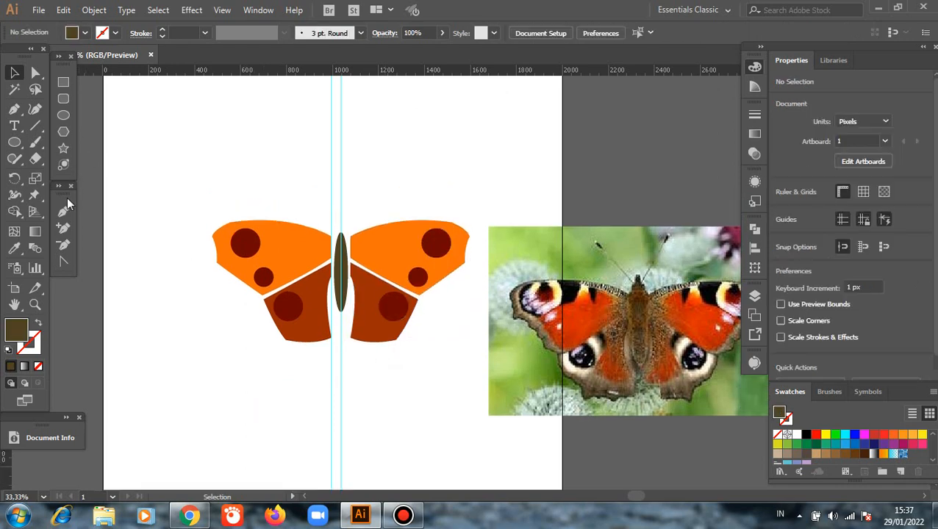
click(42, 370)
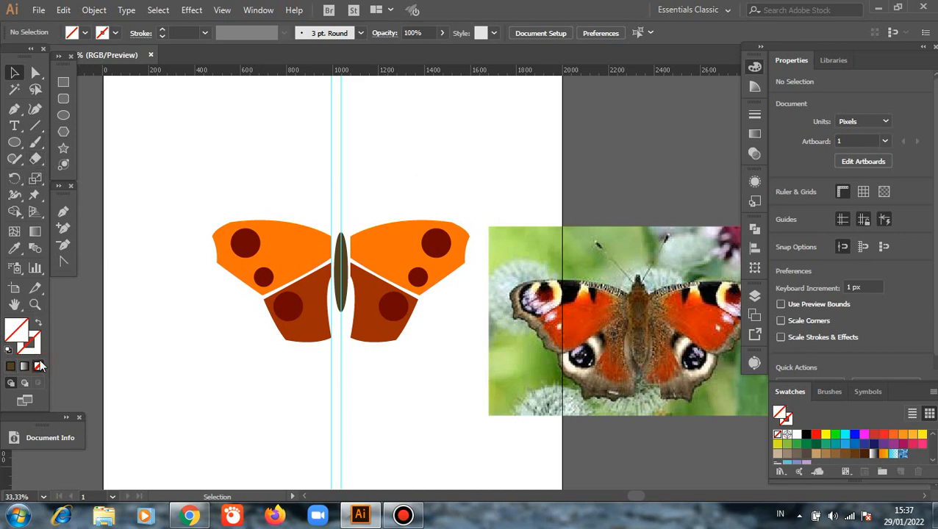
click(66, 213)
scroll(390, 329, up, 1)
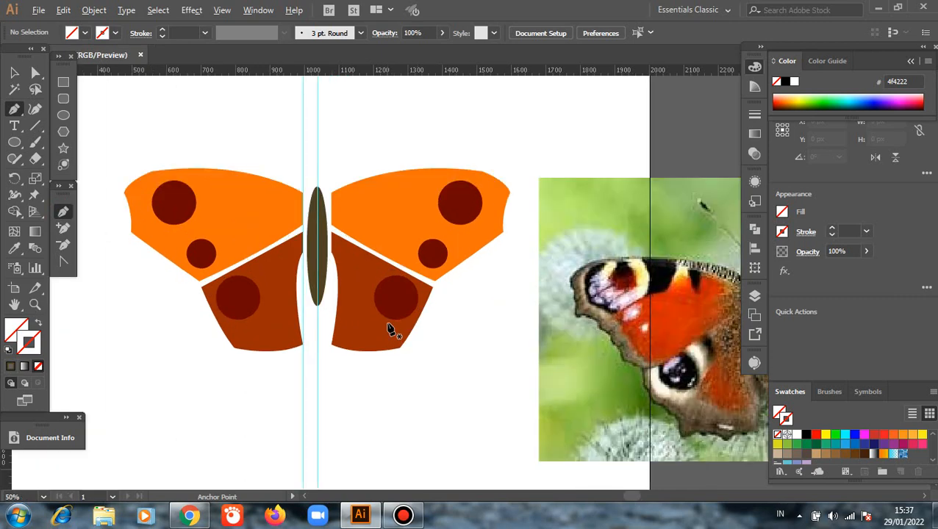
scroll(262, 303, up, 3)
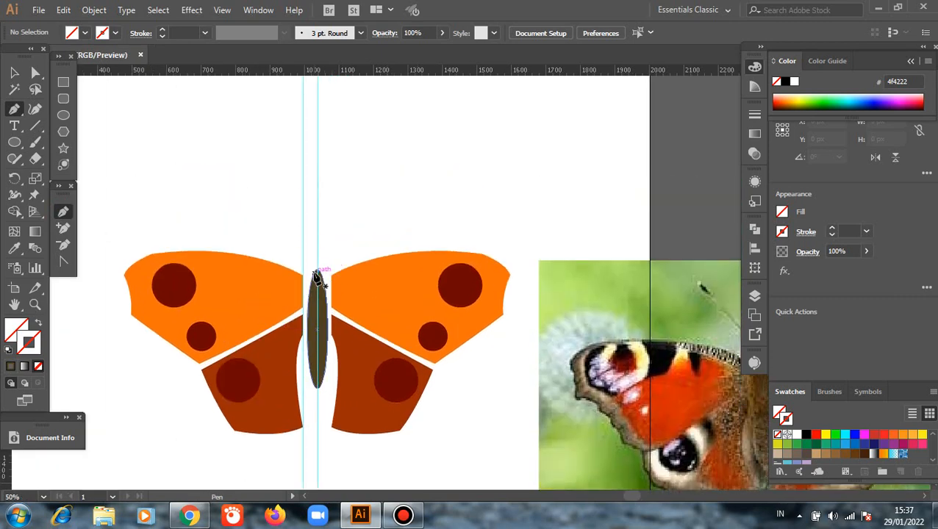
click(316, 274)
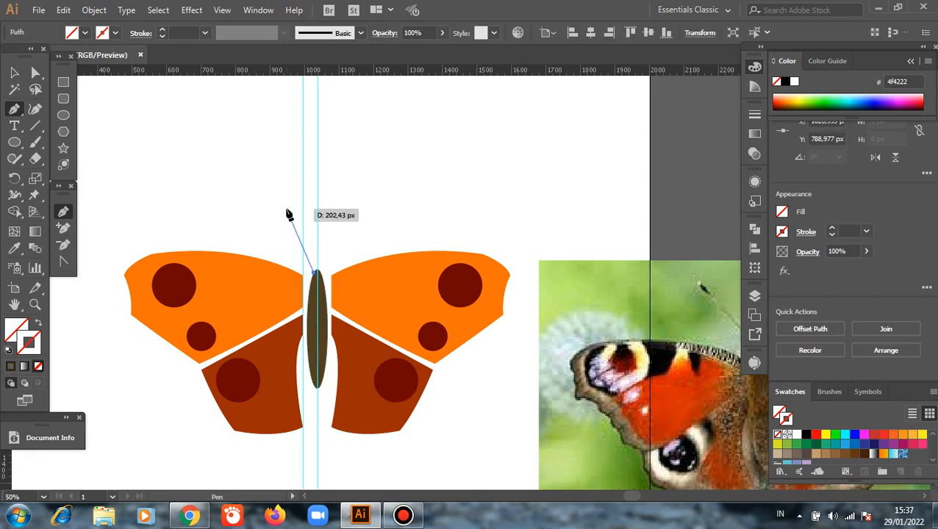
drag(272, 176, 228, 202)
drag(226, 200, 295, 220)
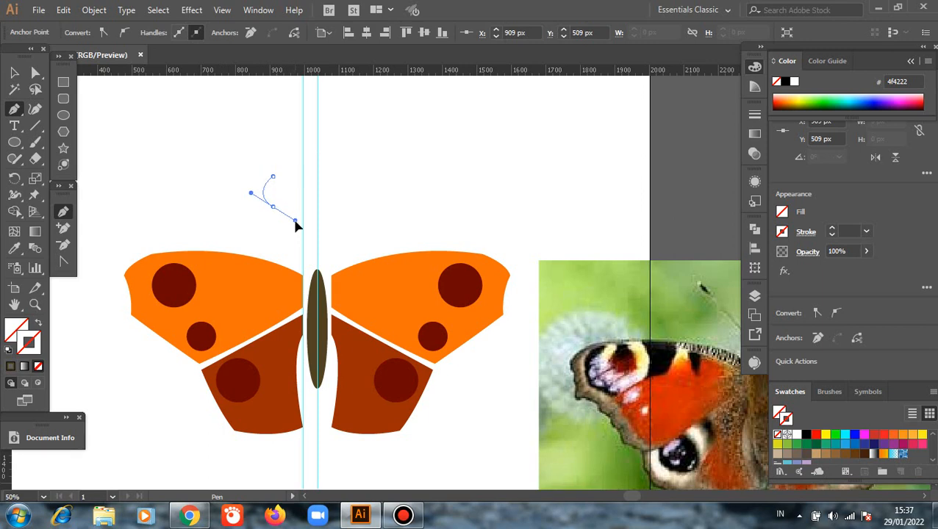
click(274, 207)
drag(289, 197, 293, 185)
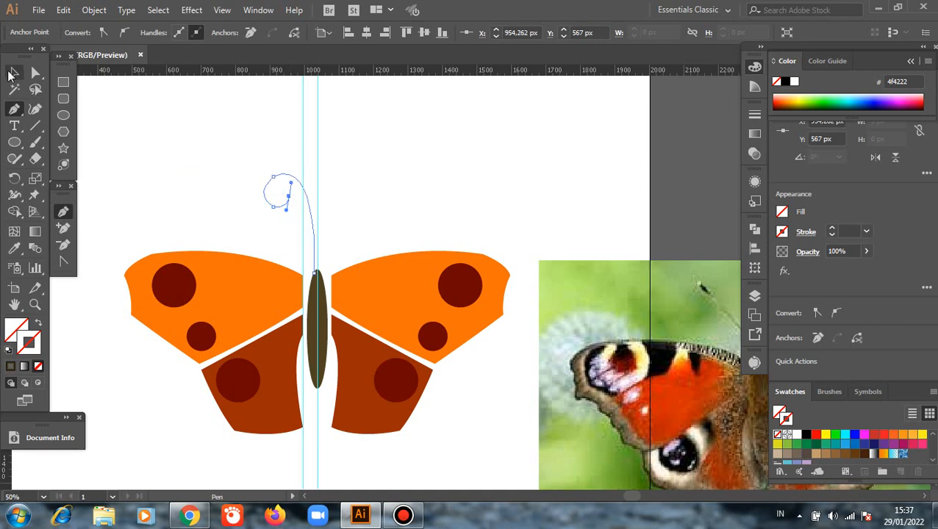
key(v)
click(154, 133)
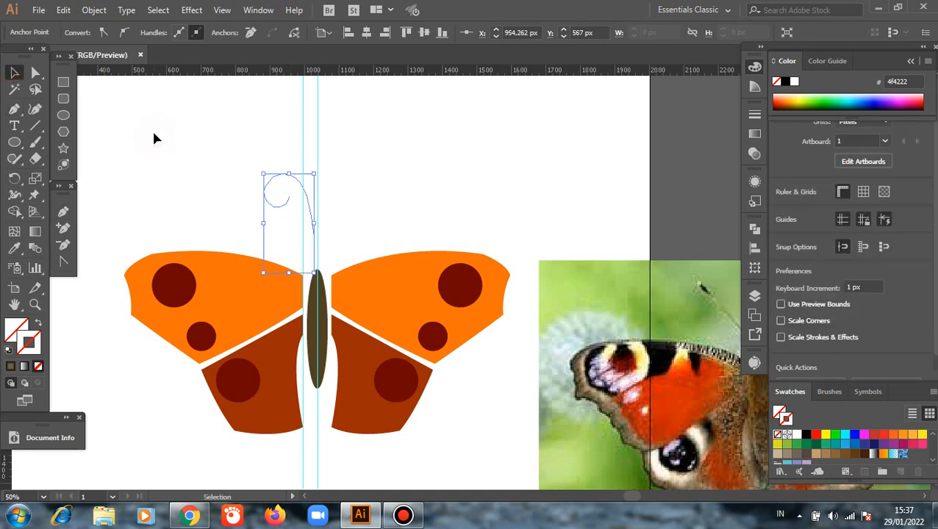
Give the antenna path a black stroke and deselect it.
click(272, 188)
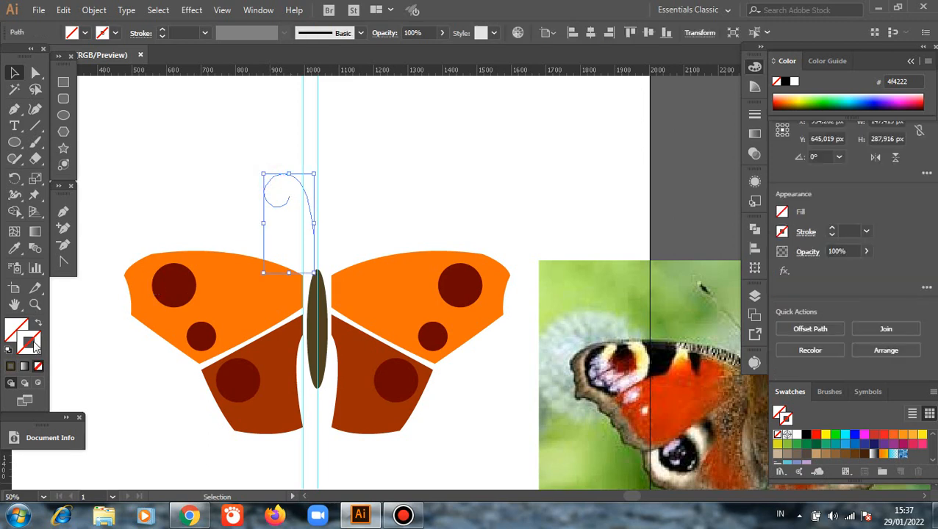
click(806, 435)
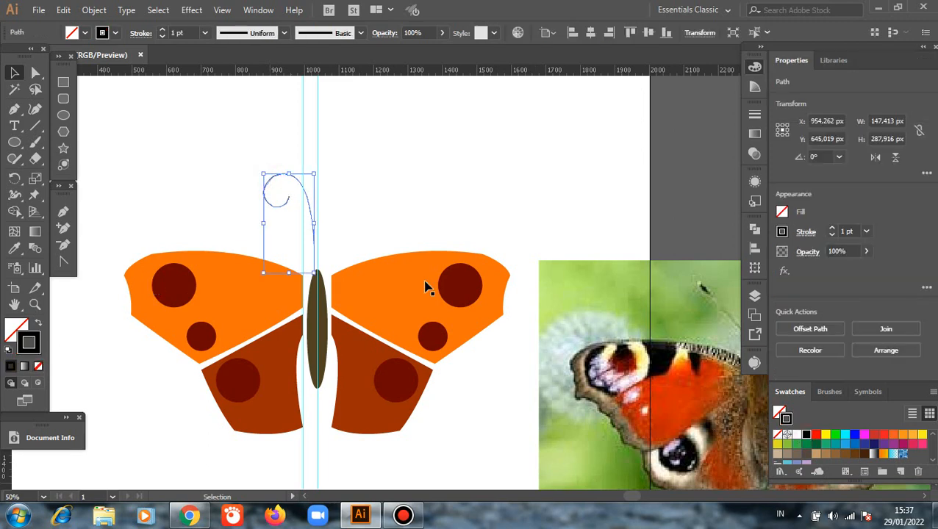
click(205, 190)
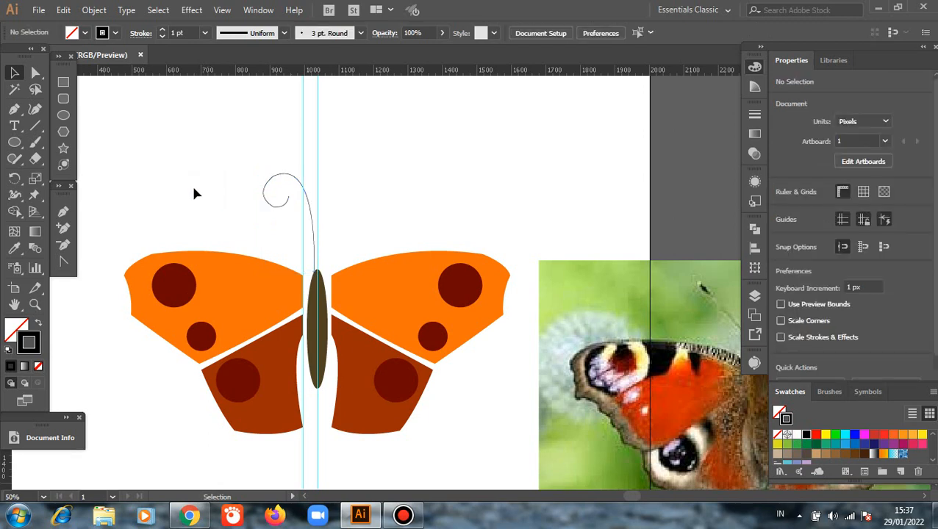
Round the corner at the antenna curl's upper anchor point to a radius of about 45 px.
scroll(258, 202, up, 2)
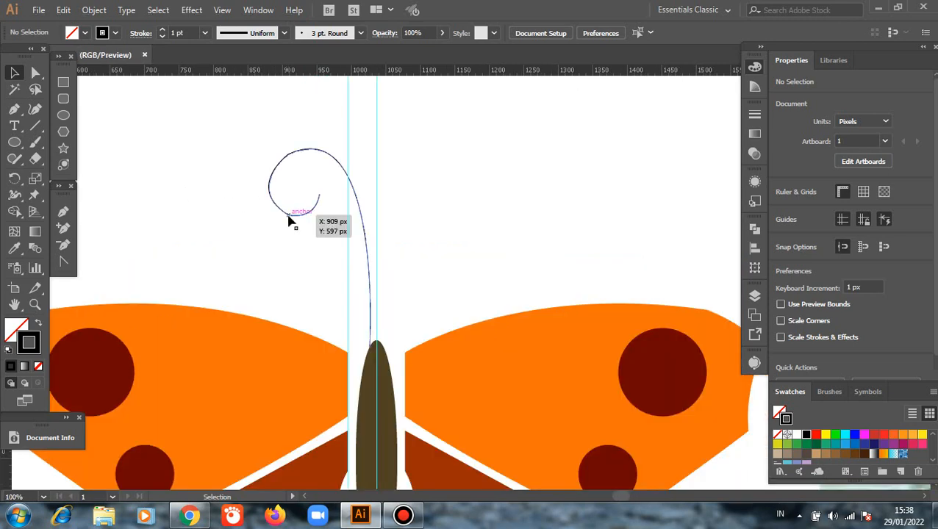
click(35, 73)
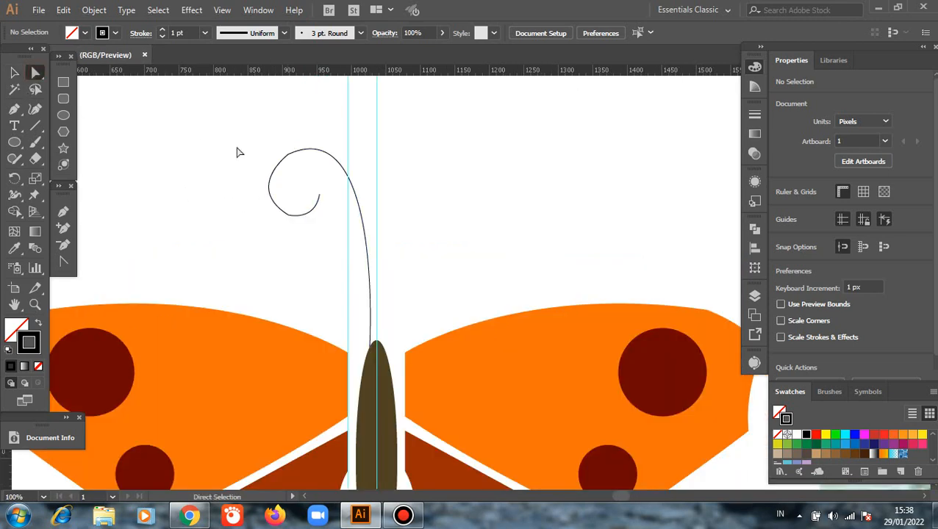
click(289, 154)
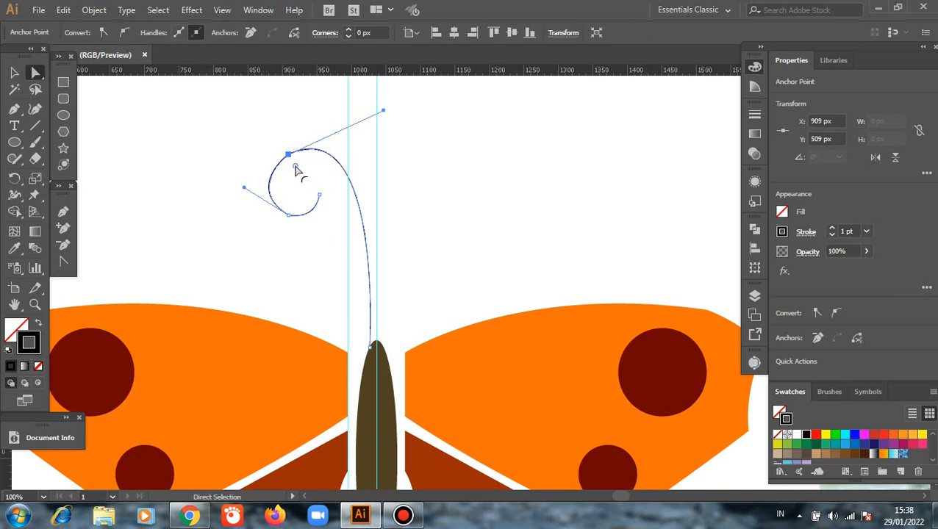
drag(295, 163, 310, 181)
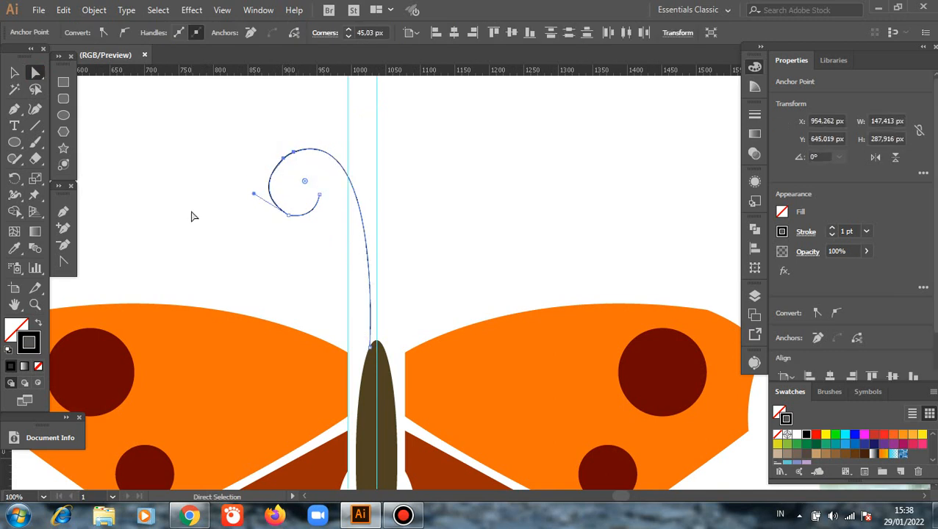
Round the corner at the antenna curl's lower anchor point to a radius of about 36 px and deselect the path.
click(189, 211)
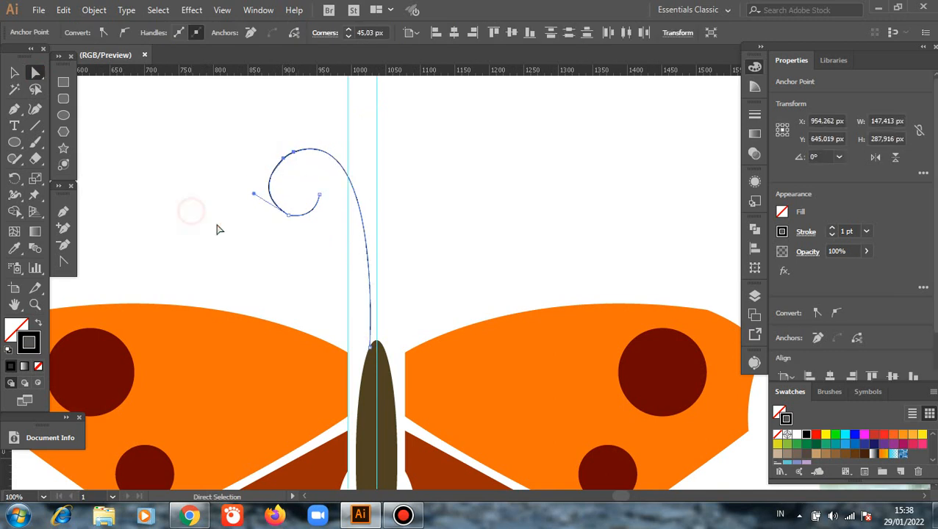
click(289, 216)
drag(295, 206, 309, 195)
click(14, 73)
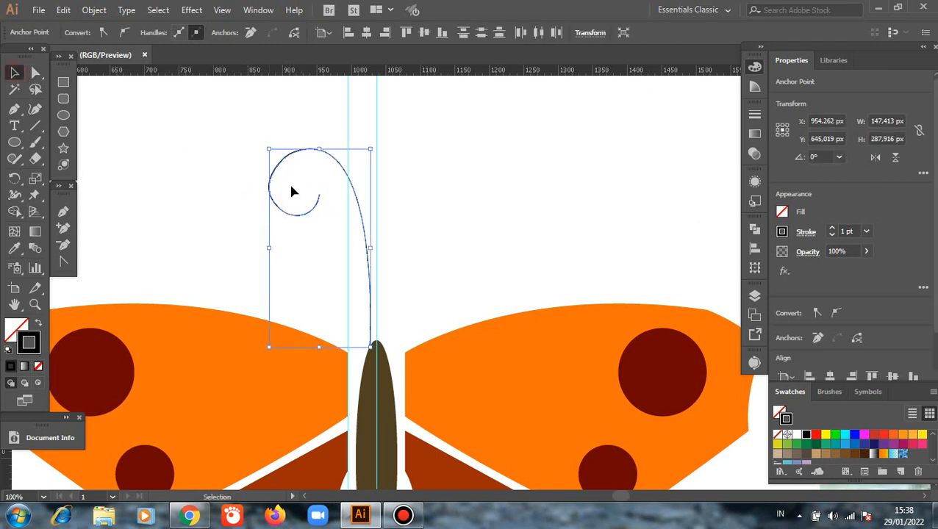
click(163, 141)
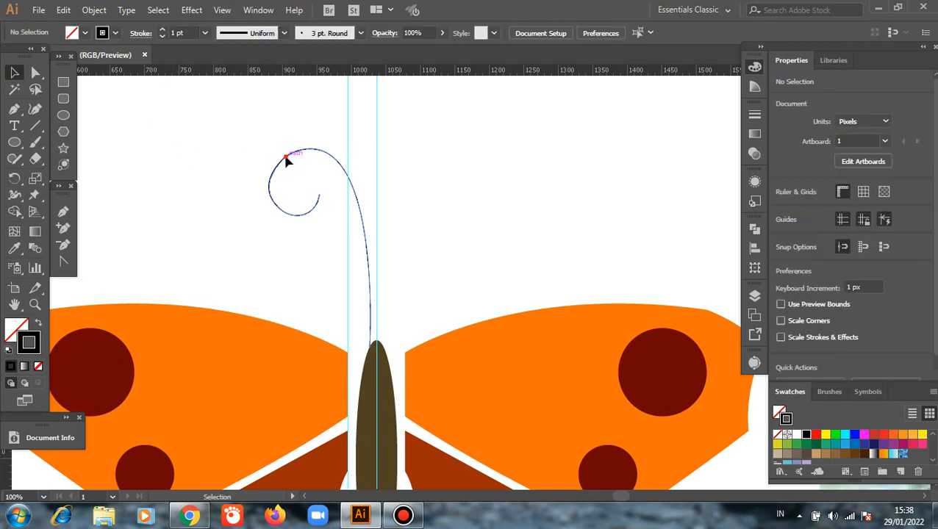
Set the antenna path's stroke weight to 5 pt and deselect it.
click(286, 157)
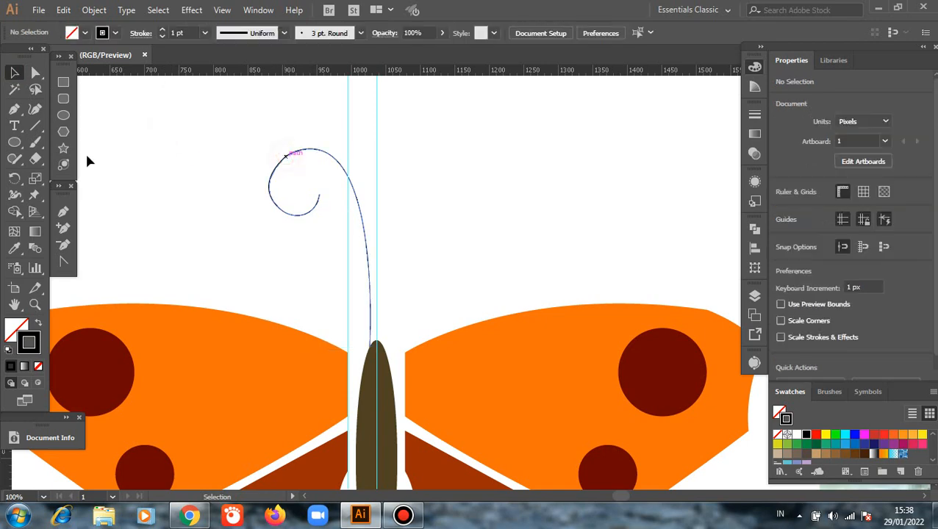
click(161, 31)
click(161, 31)
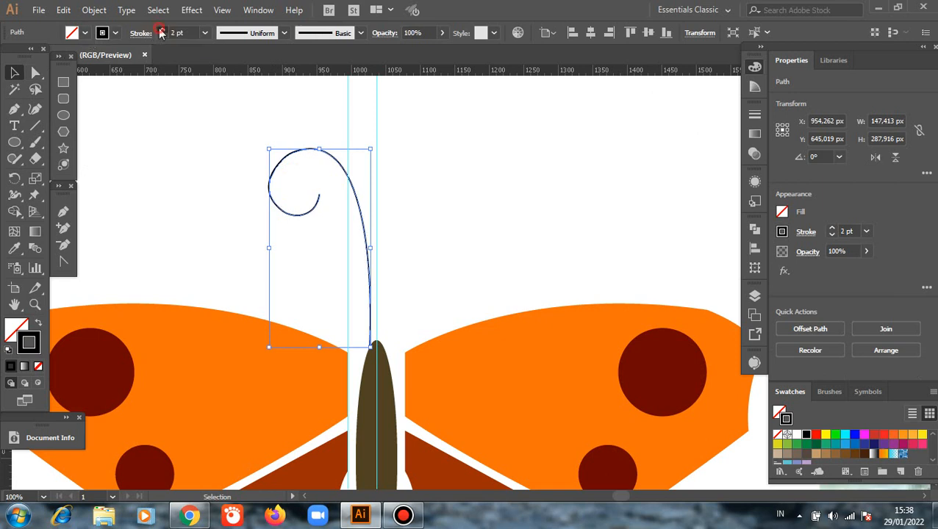
click(161, 31)
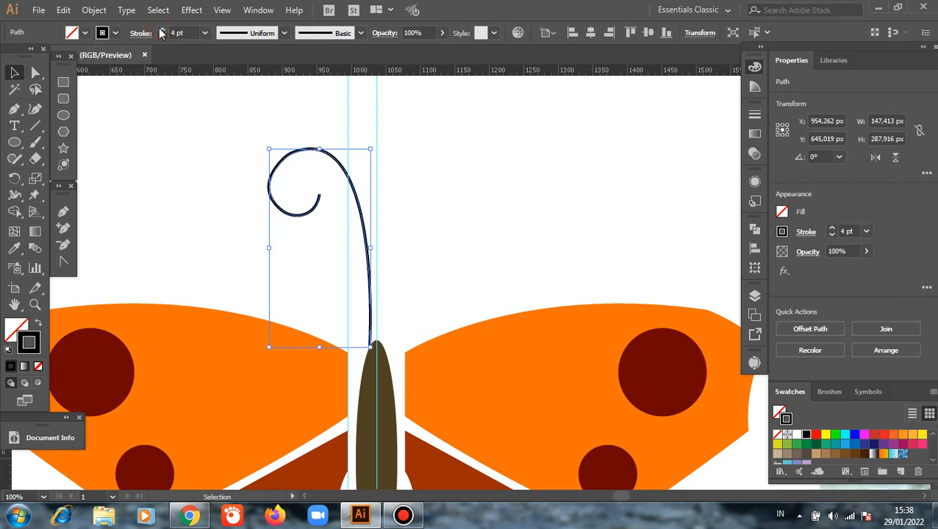
click(161, 31)
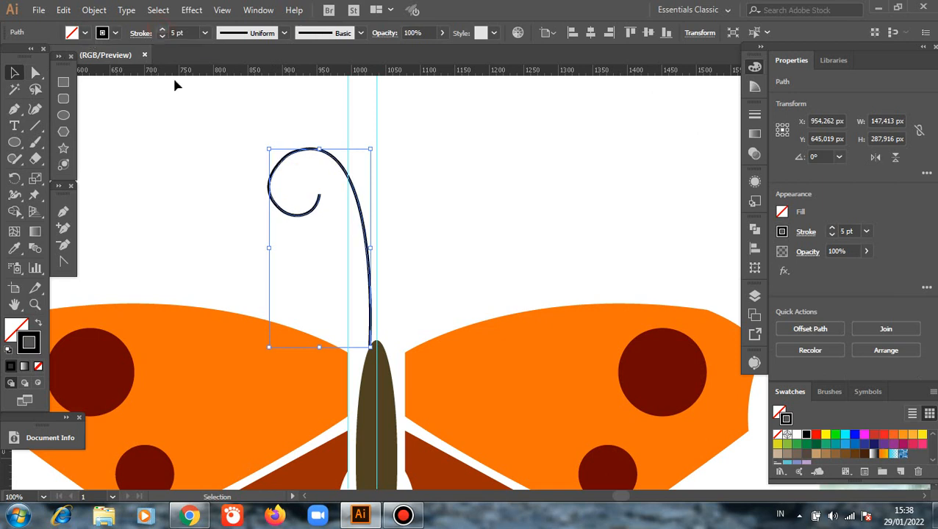
click(196, 158)
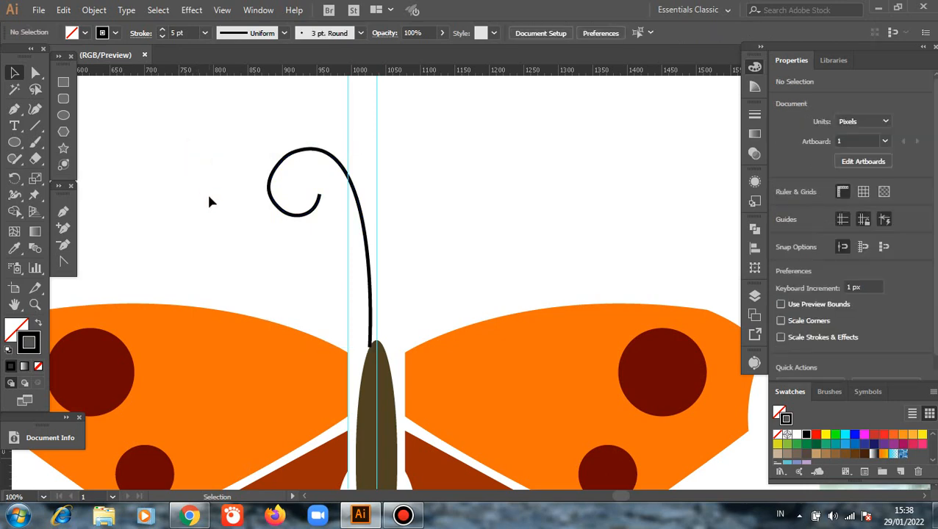
Move the antenna about 3 px right and 8 px down onto the body's tip and send it to the back.
scroll(450, 309, down, 2)
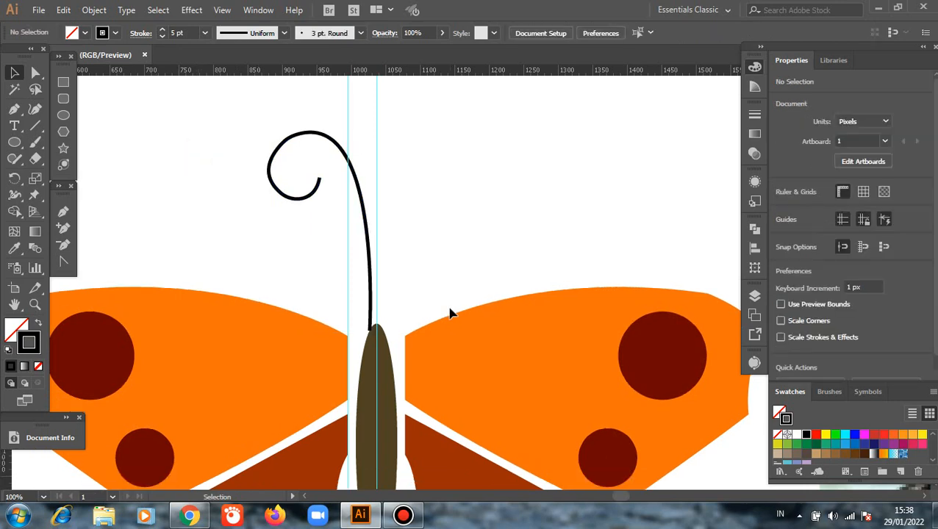
scroll(431, 273, up, 1)
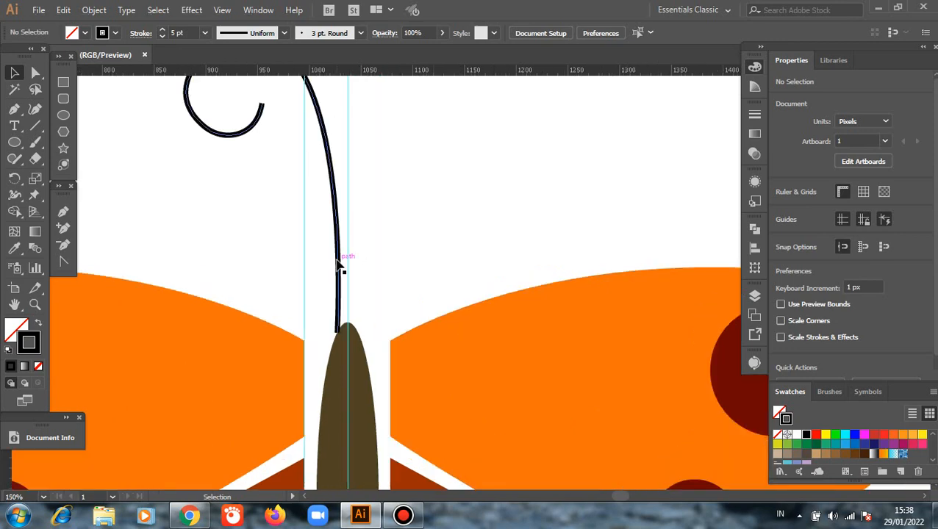
drag(337, 262, 341, 271)
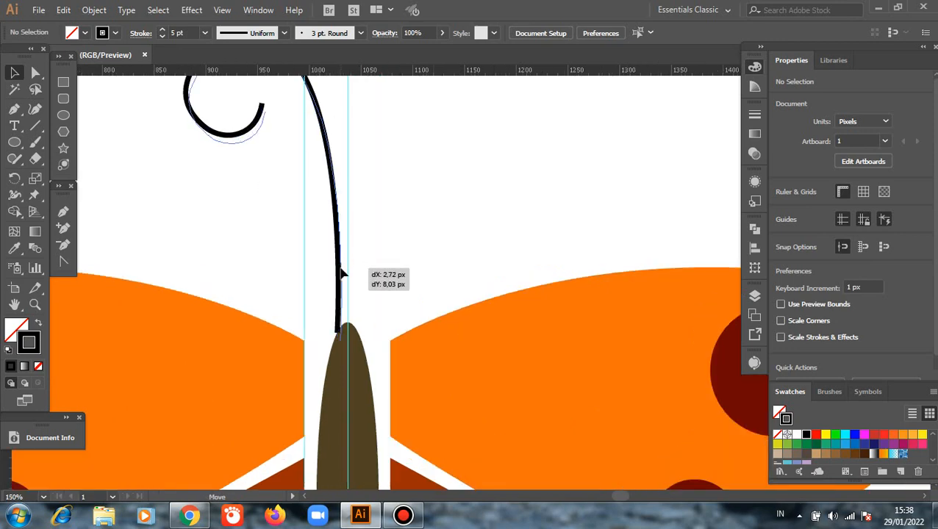
right_click(408, 215)
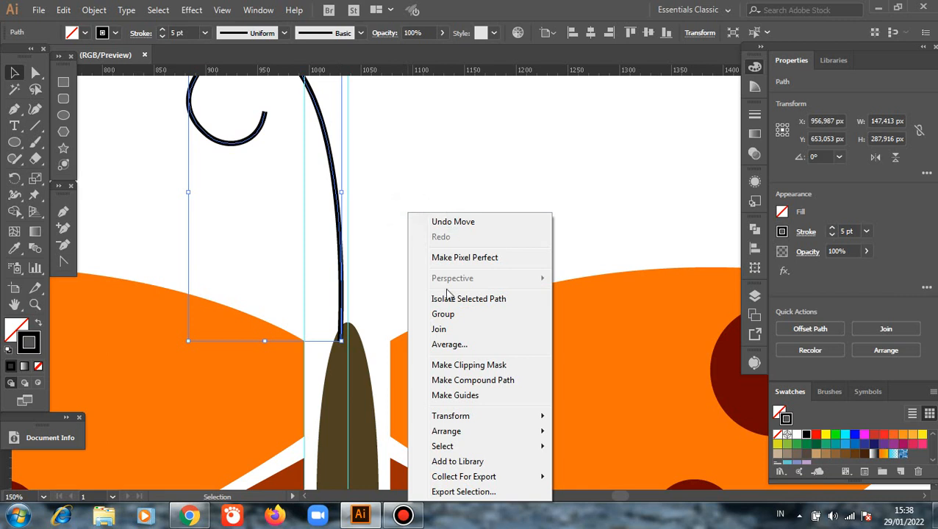
mouse_move(547, 446)
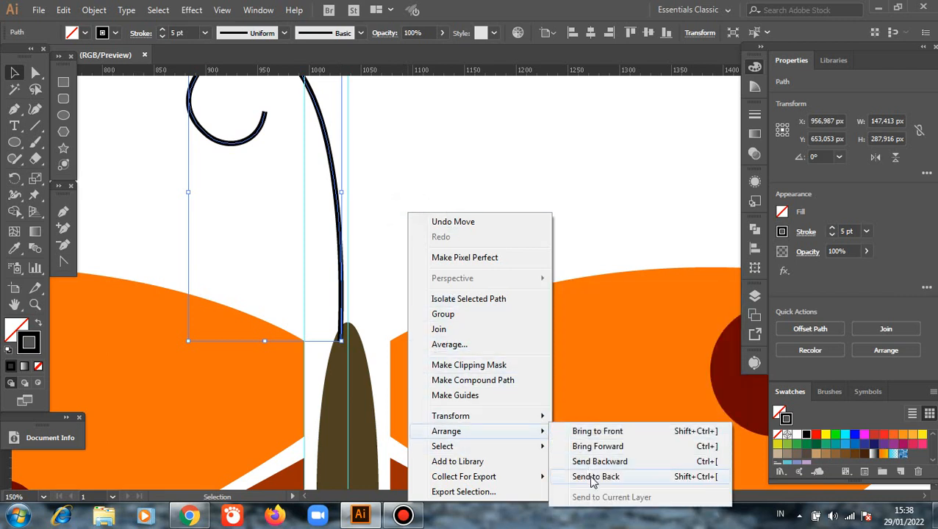
click(593, 477)
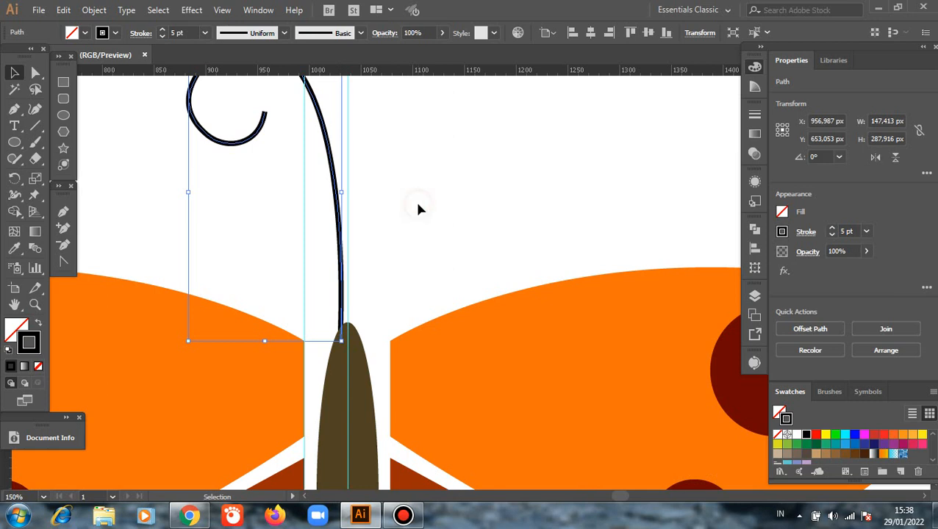
click(418, 210)
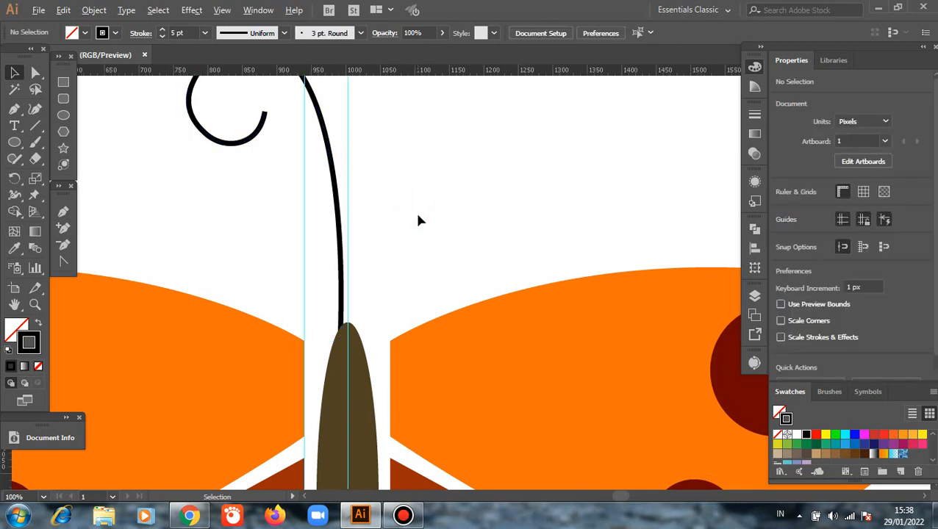
Draw a circle about 30.5 px in diameter at the antenna's curled end, with a black fill and no stroke.
scroll(416, 212, down, 1)
click(64, 115)
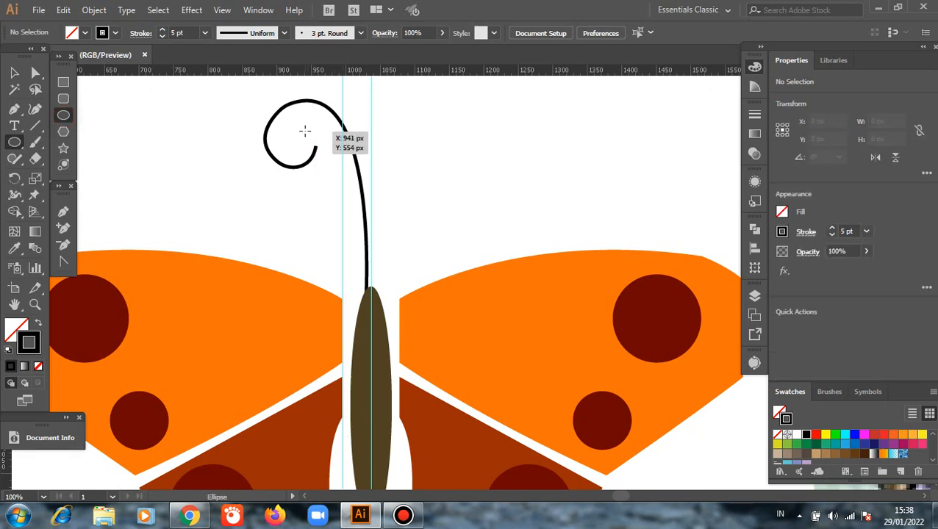
drag(308, 132, 326, 154)
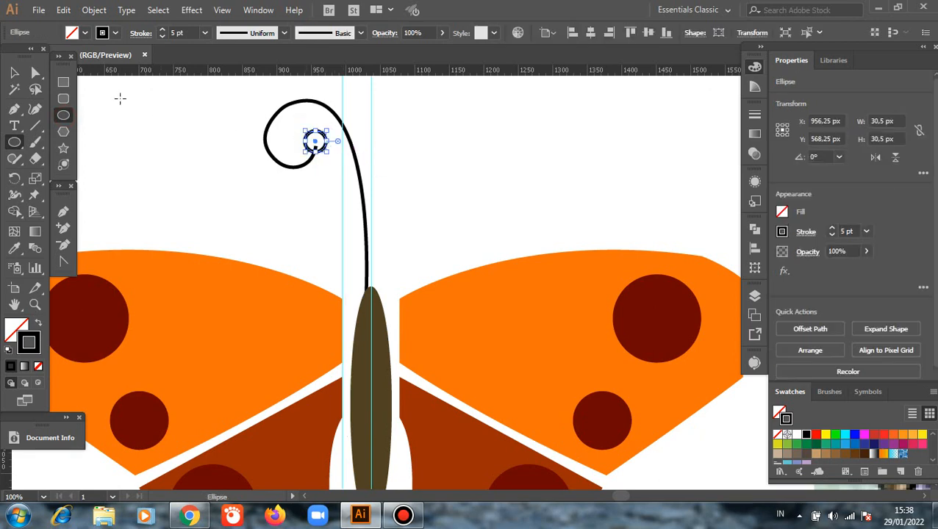
click(14, 72)
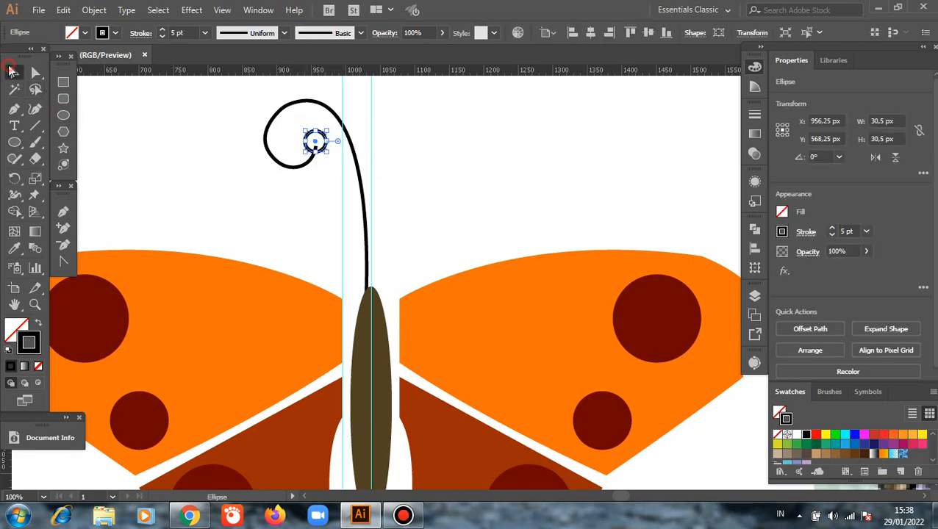
click(38, 366)
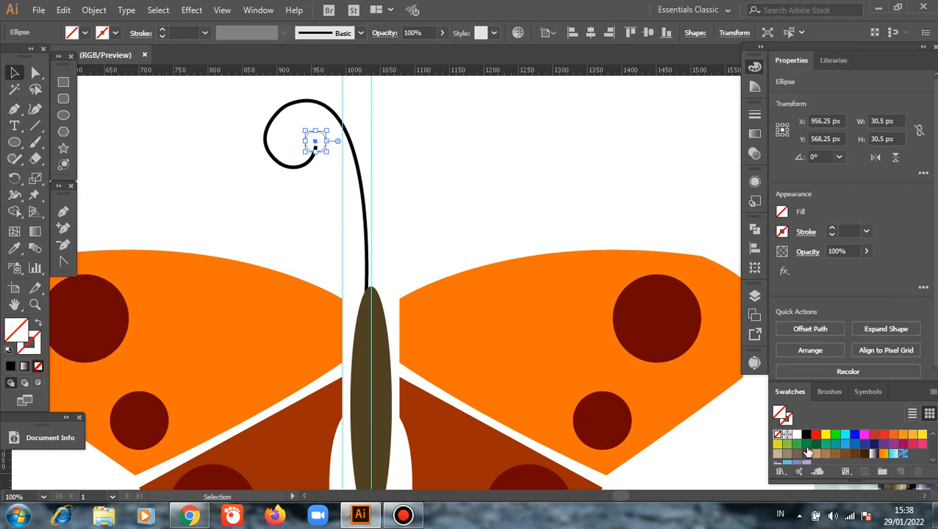
click(806, 434)
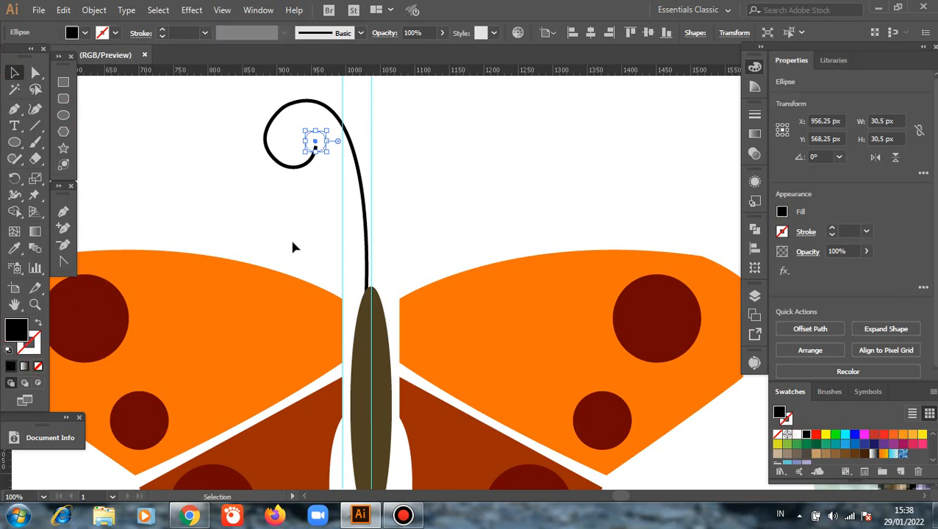
click(207, 186)
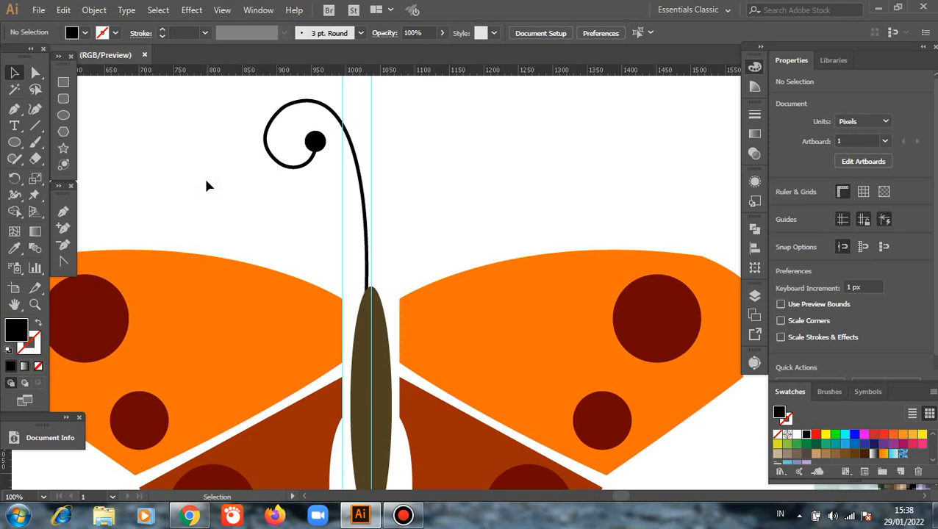
Smooth the outer side of the antenna's curl with its direction handle, narrowing the antenna to about 144 px.
scroll(206, 186, down, 2)
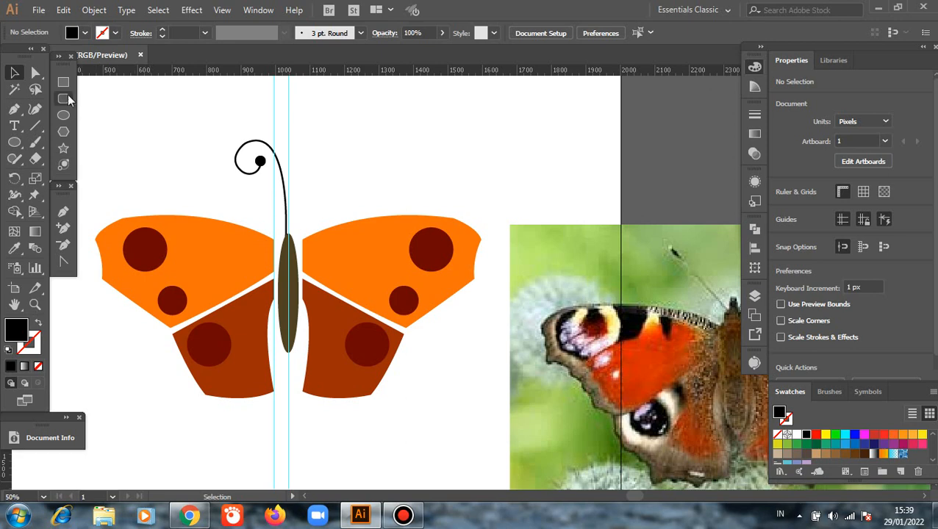
click(35, 73)
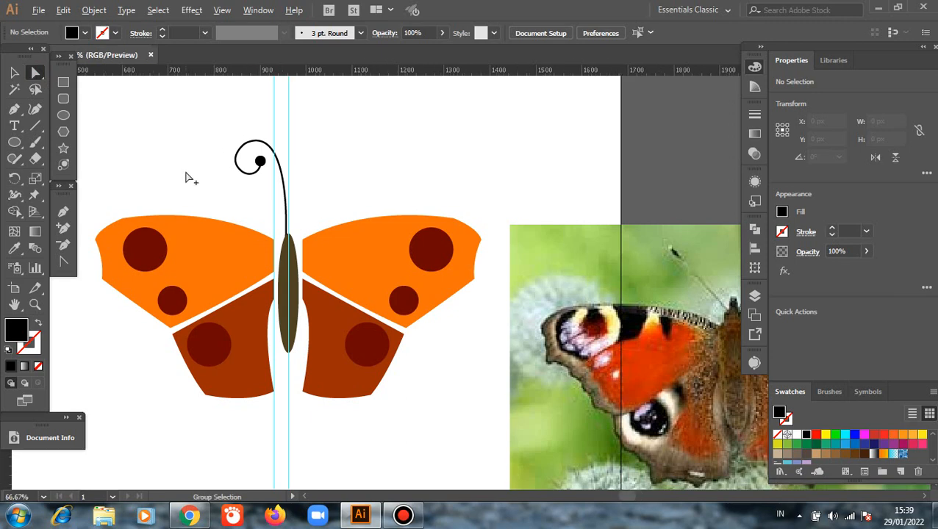
scroll(187, 177, up, 2)
key(a)
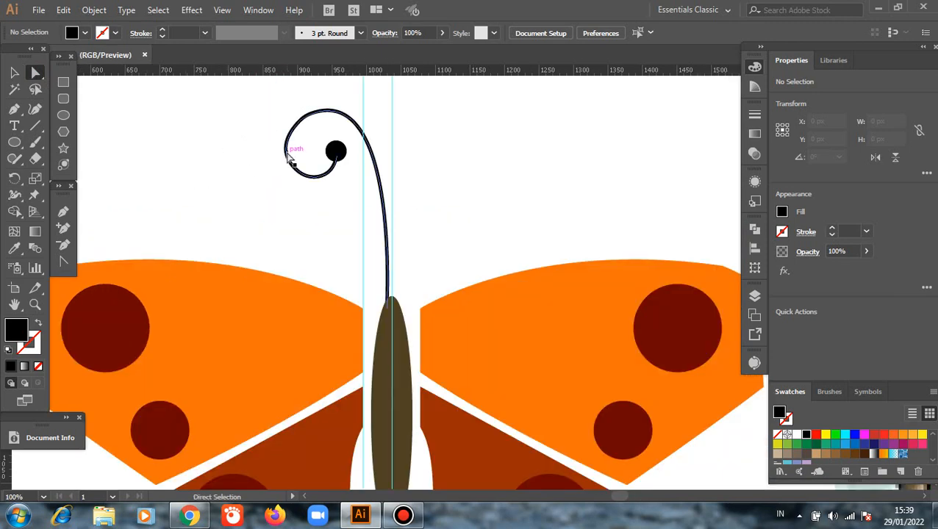
click(288, 158)
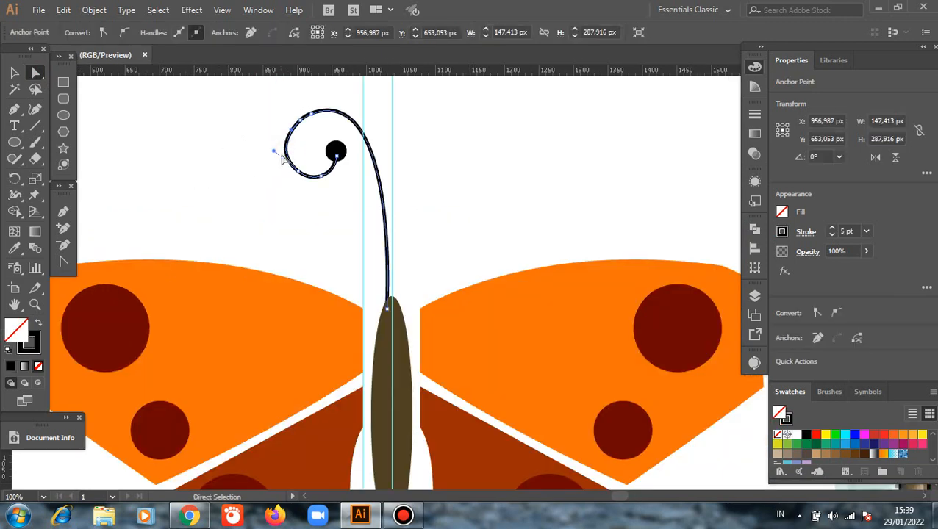
drag(275, 151, 275, 156)
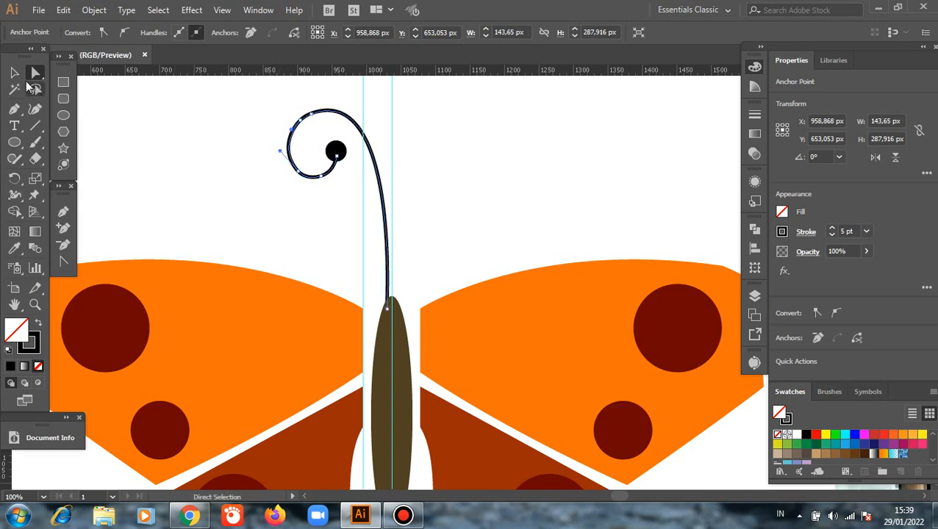
key(v)
click(163, 125)
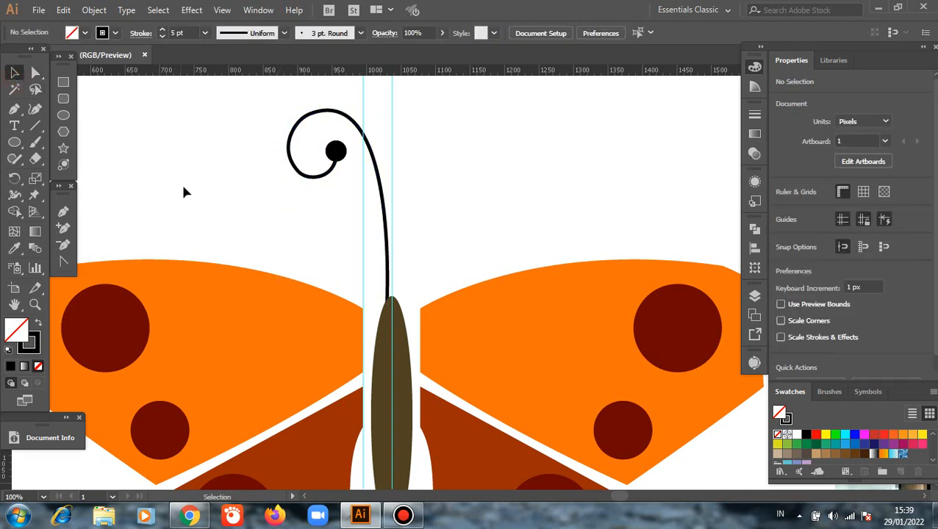
Expand the antenna path and its end circle into filled shapes.
scroll(185, 190, down, 2)
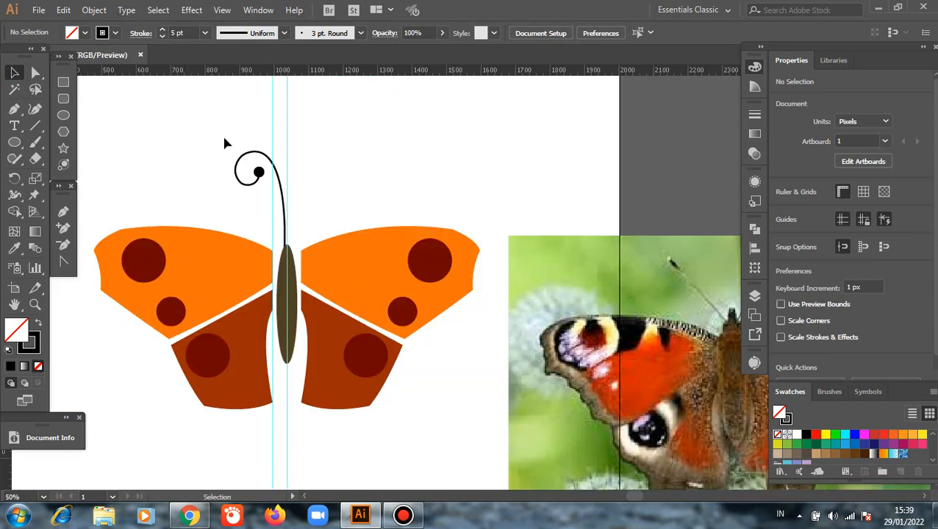
drag(221, 129, 258, 197)
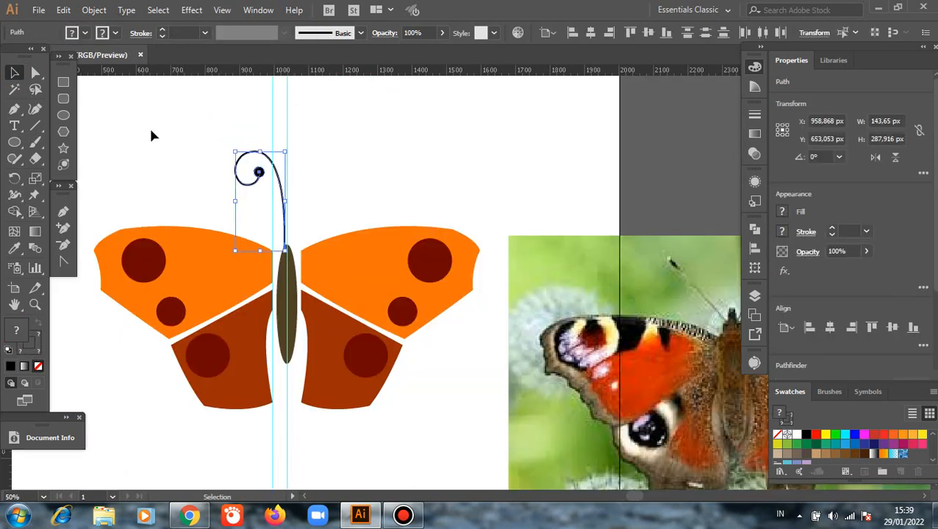
click(94, 9)
mouse_move(140, 108)
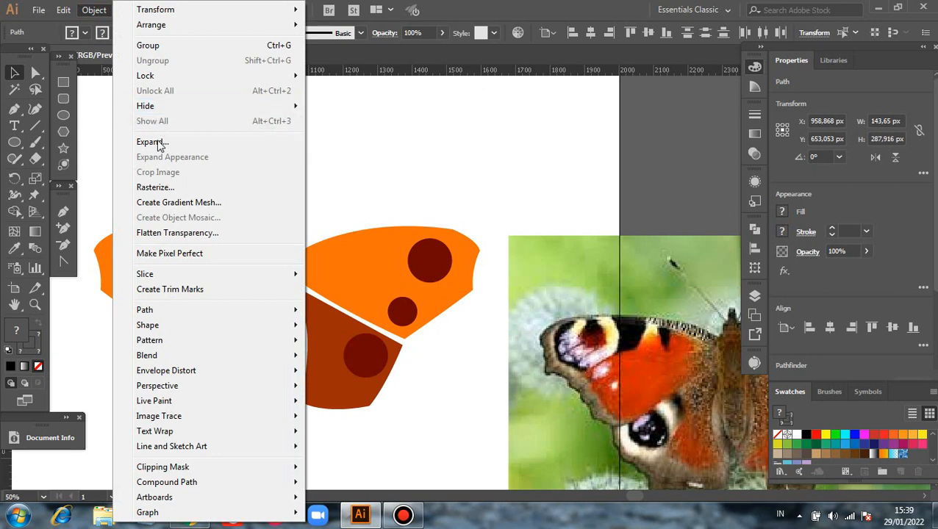
click(144, 142)
click(439, 334)
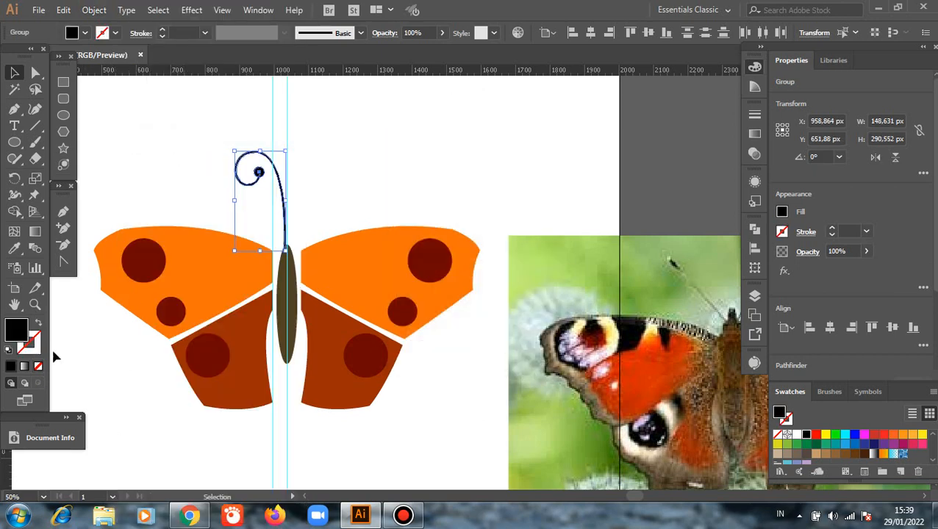
Fill the expanded antenna and its circle with the dark brown sampled from the body using the Eyedropper, then deselect them.
click(13, 248)
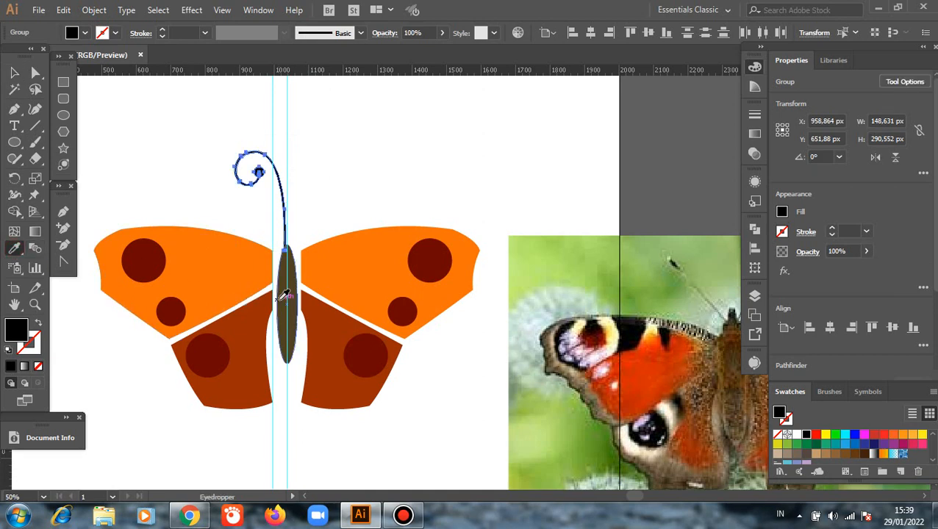
click(281, 295)
click(14, 73)
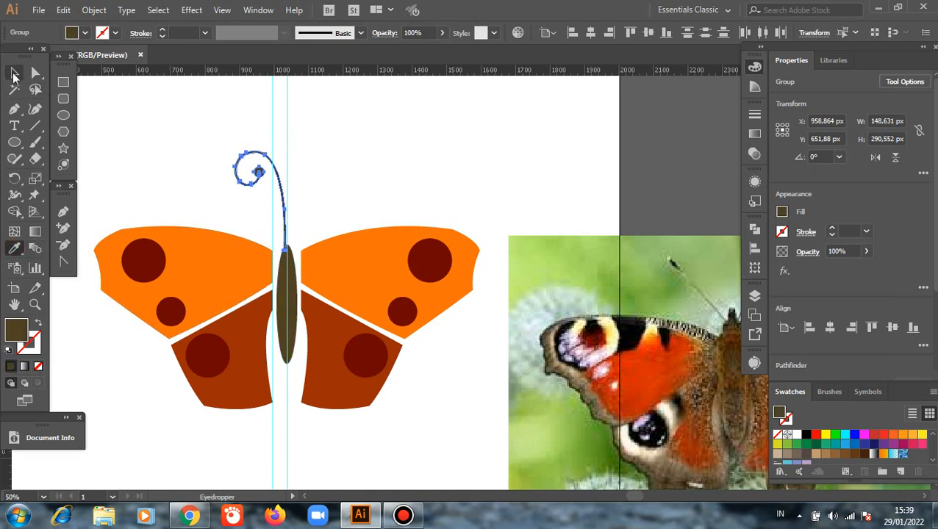
click(125, 132)
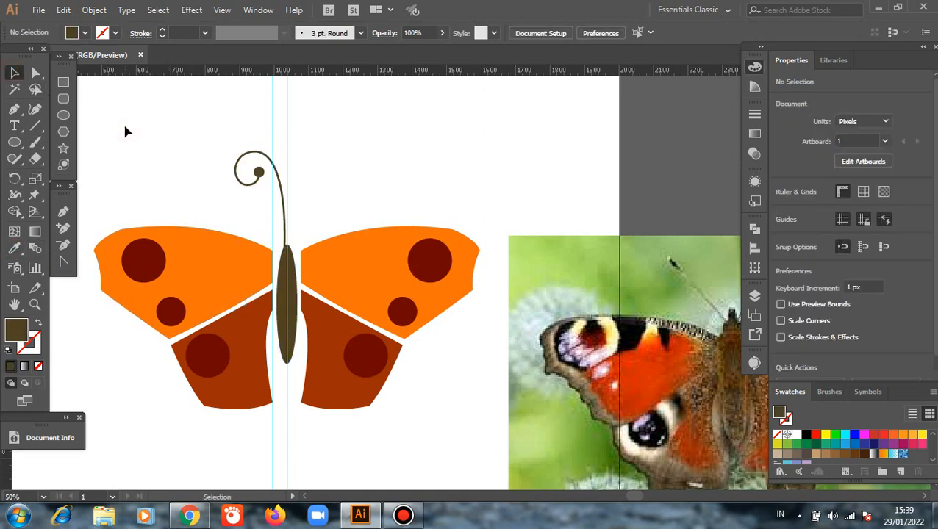
Make a copy of the antenna reflected about the vertical axis and place it beside the original, with the stems meeting above the body.
drag(207, 124, 261, 212)
right_click(351, 174)
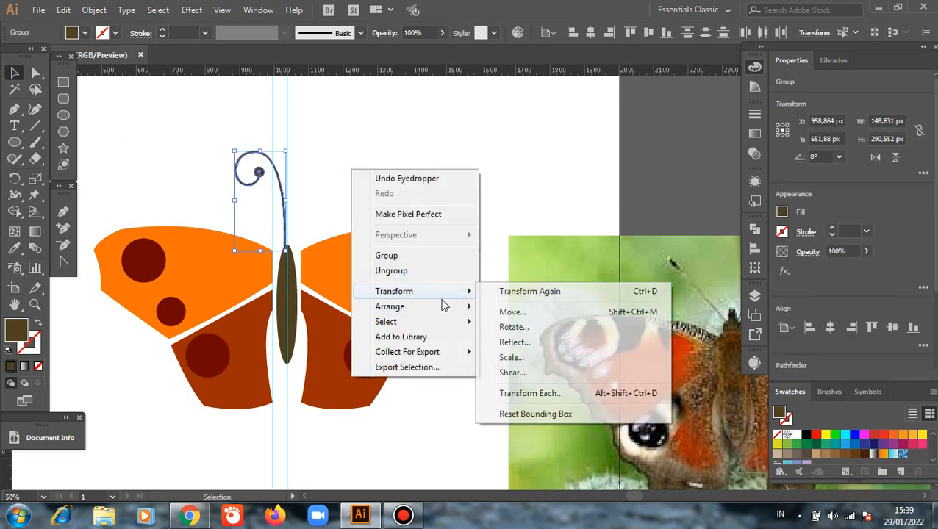
click(507, 343)
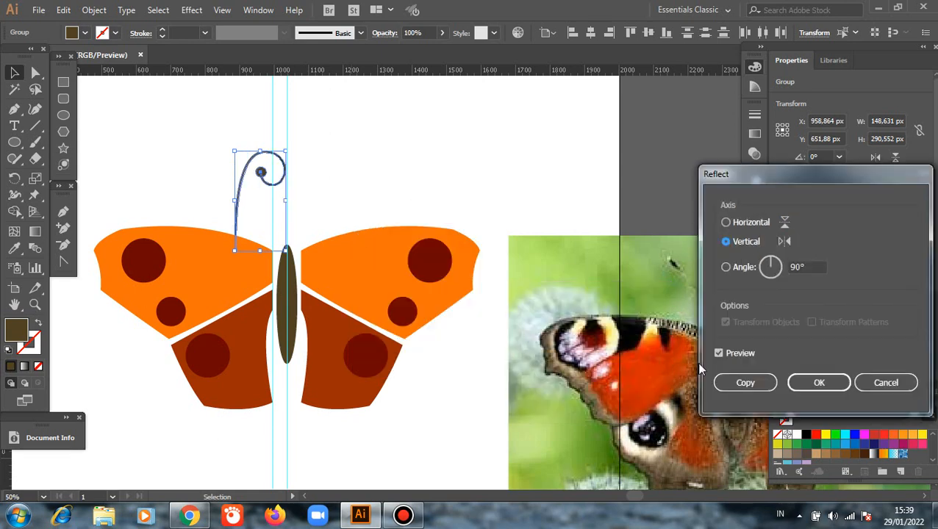
click(744, 382)
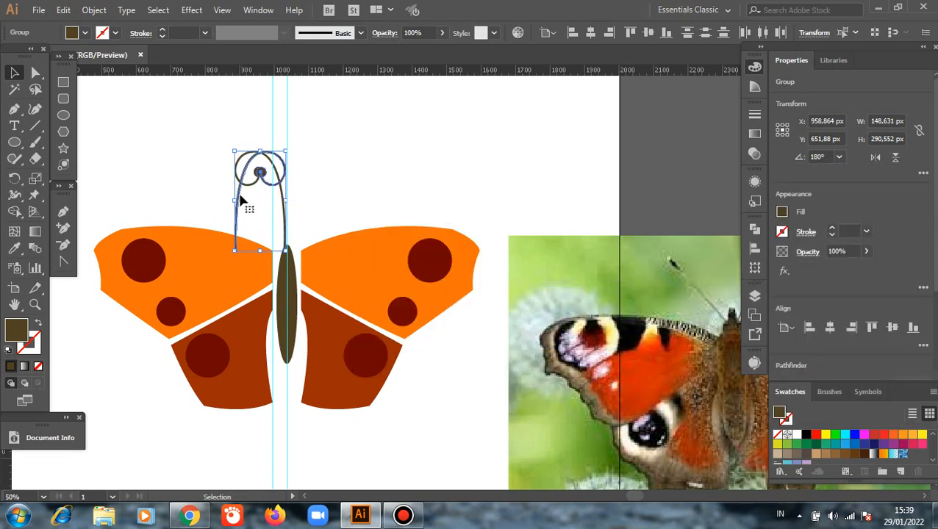
drag(260, 203, 294, 213)
click(403, 160)
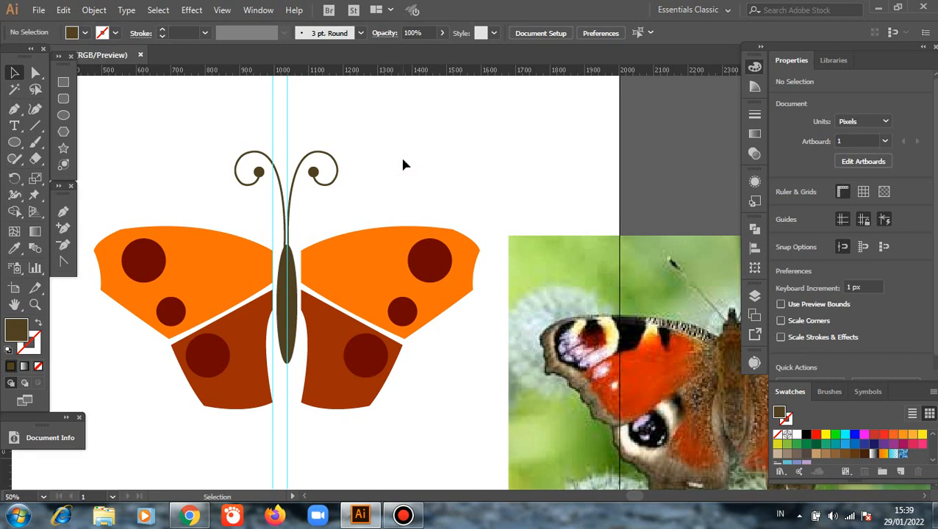
Group the original and mirrored antennae into one object, then deselect it.
scroll(280, 300, up, 1)
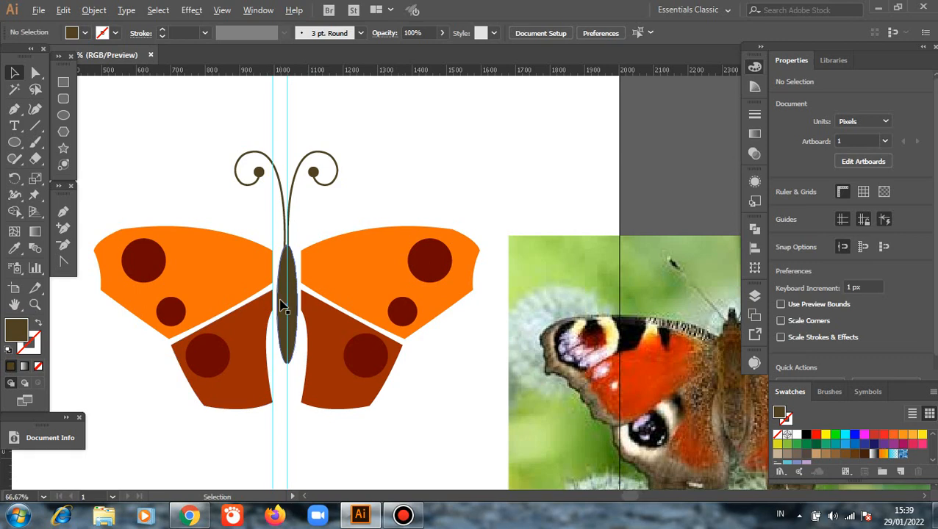
scroll(236, 252, up, 2)
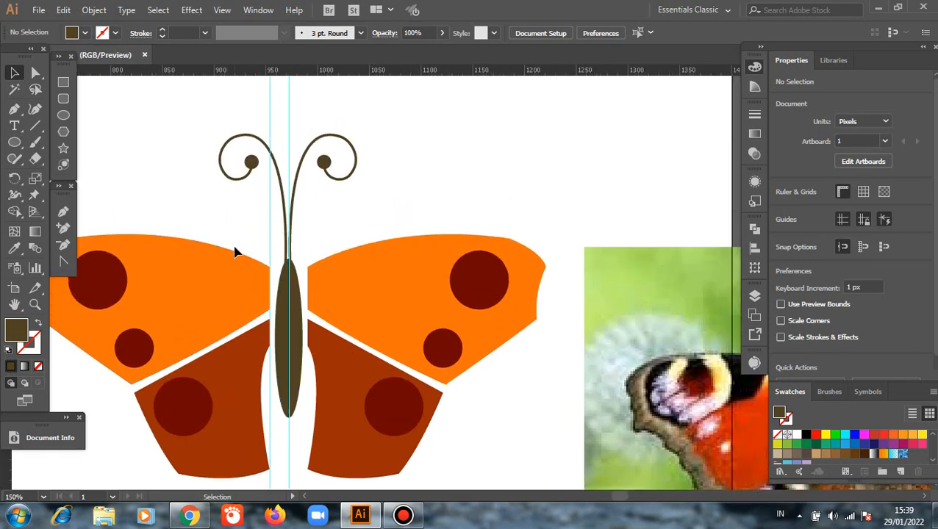
scroll(237, 252, up, 2)
scroll(392, 285, up, 2)
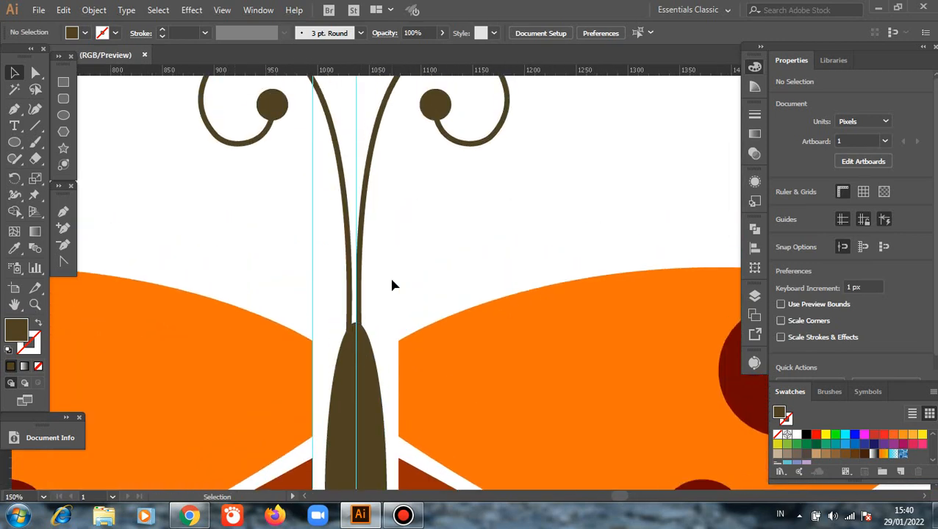
scroll(392, 285, up, 1)
scroll(392, 285, down, 3)
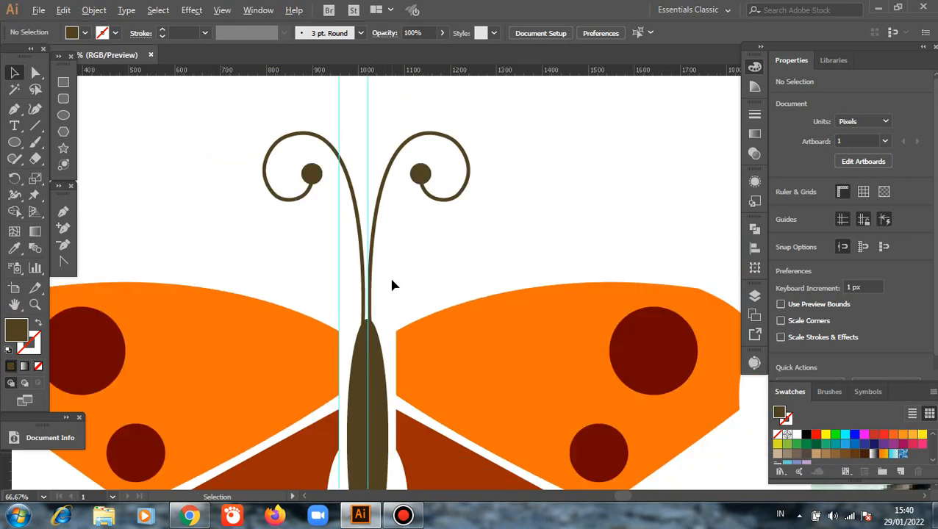
drag(269, 143, 341, 261)
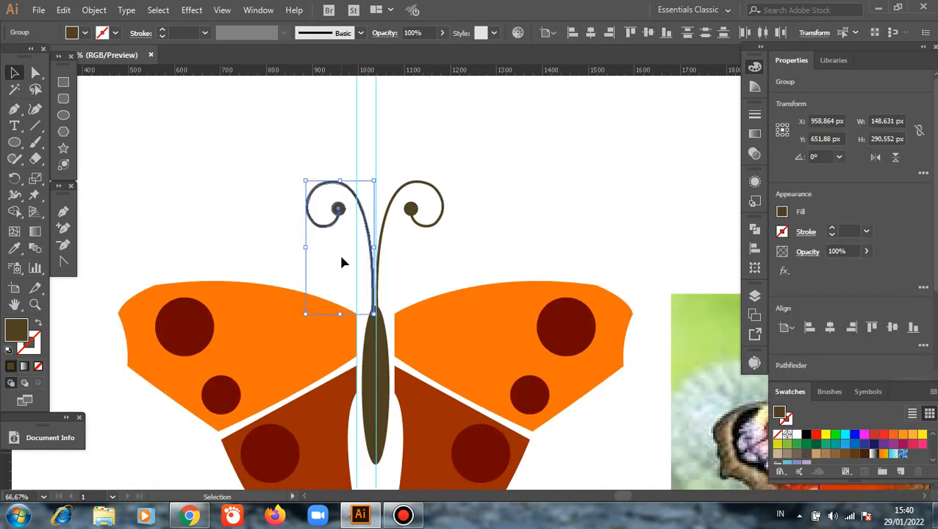
shift+click(416, 214)
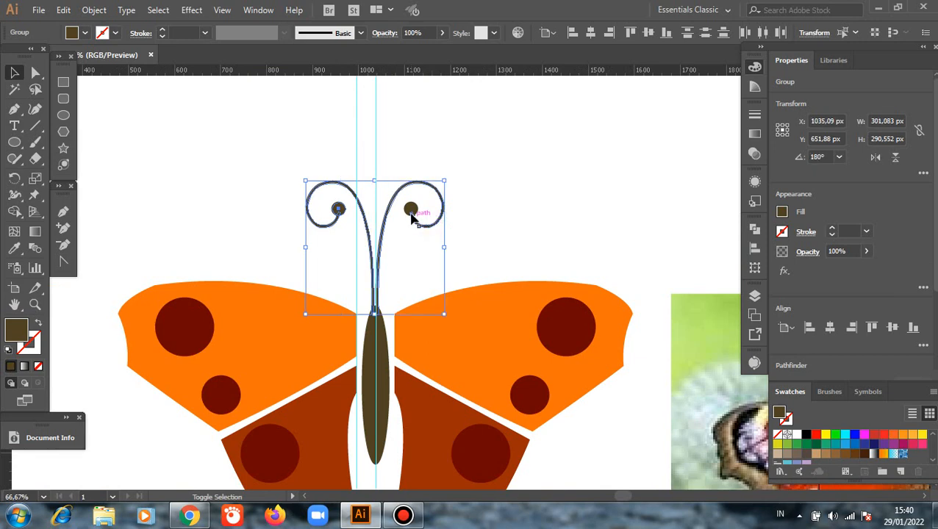
right_click(517, 183)
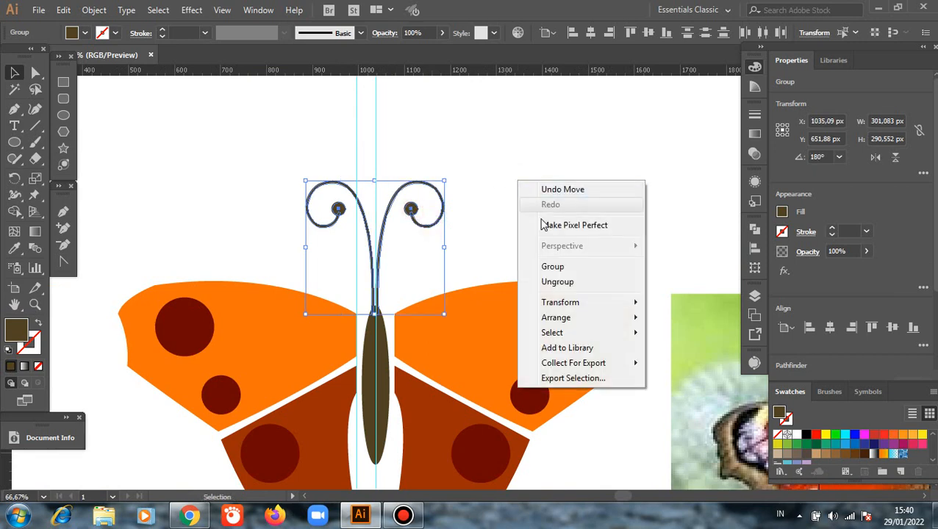
click(553, 268)
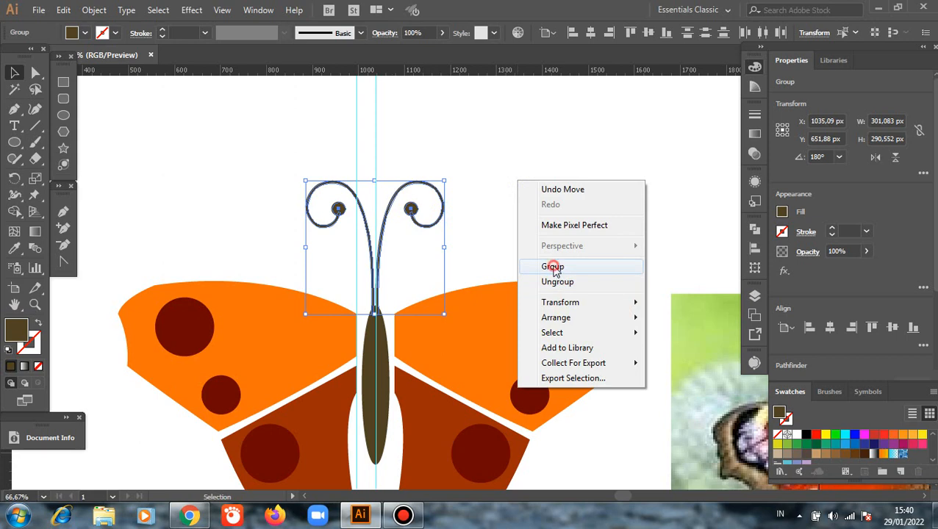
click(537, 215)
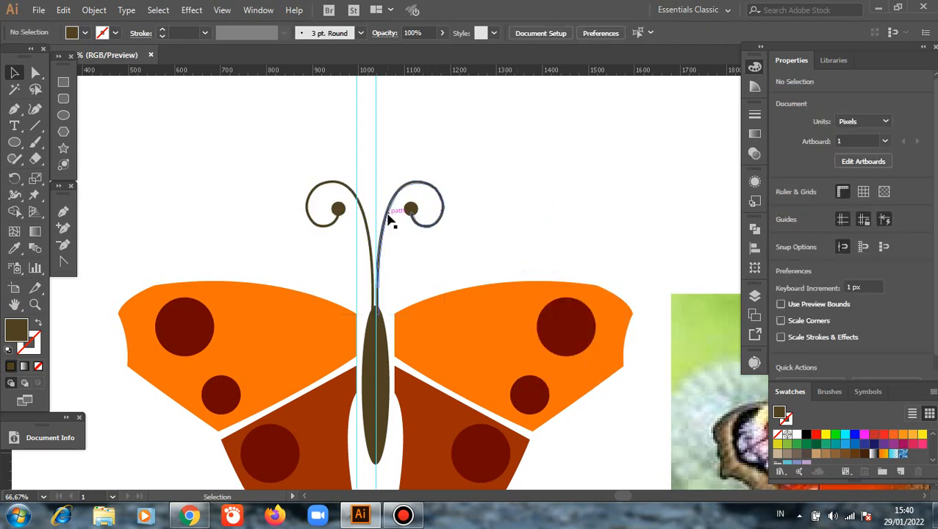
Move the antenna group aside to above the right wing, and delete the two vertical guides.
drag(390, 219, 509, 189)
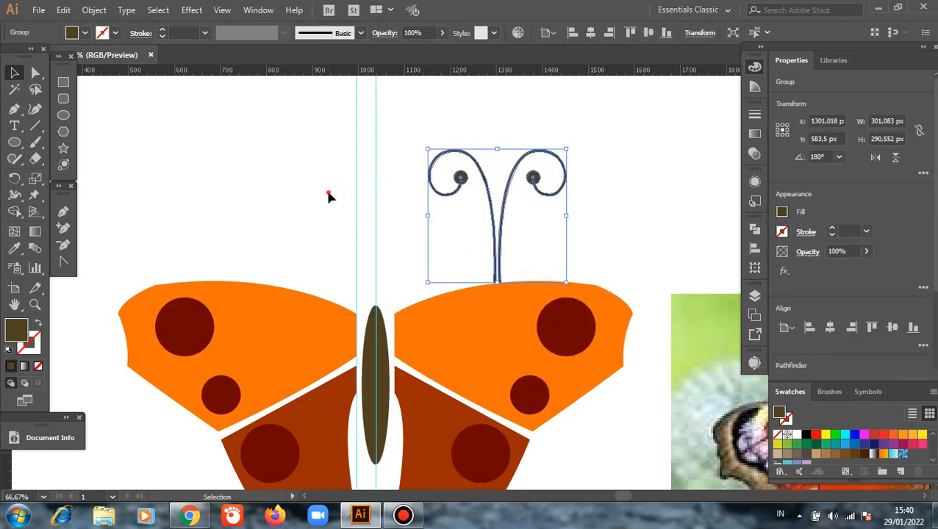
drag(328, 196, 403, 209)
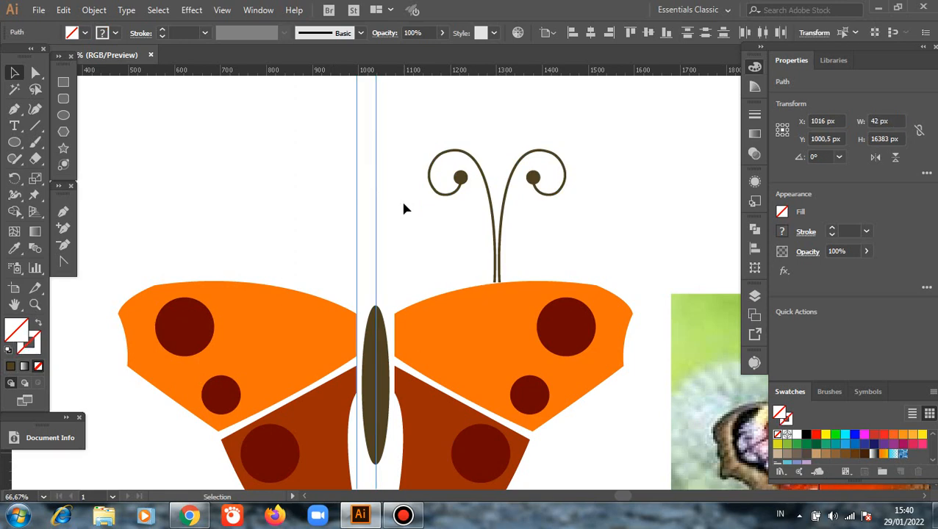
key(Delete)
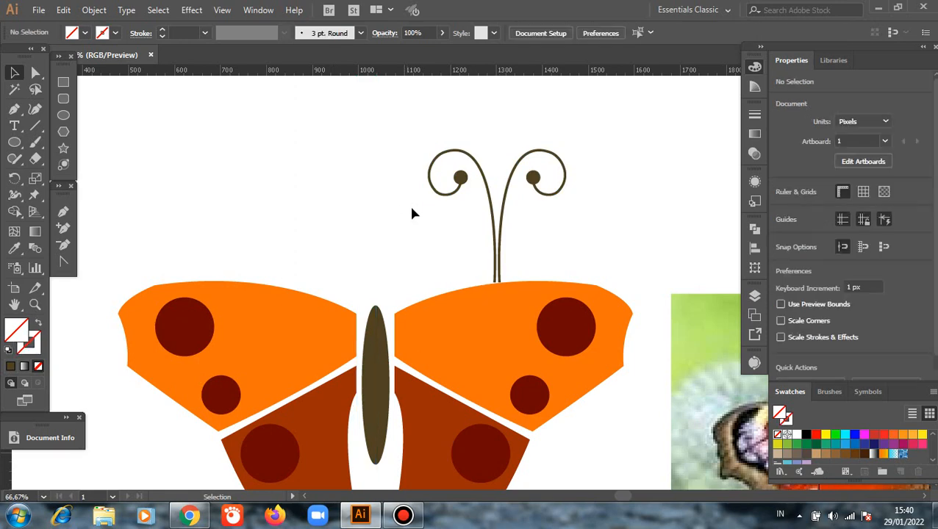
Draw a rectangle about 31 × 57 px over the upper tip of the body for the head, then deselect it.
click(64, 115)
click(62, 83)
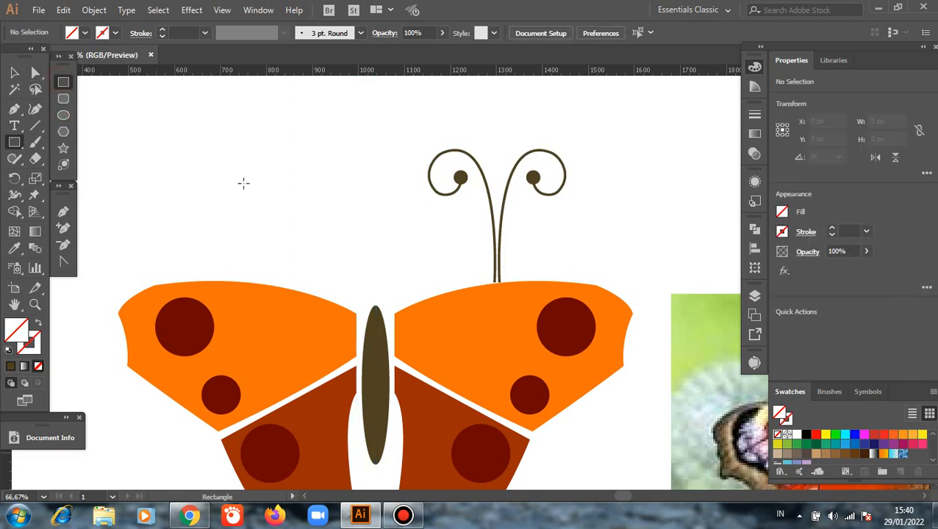
drag(367, 289, 382, 315)
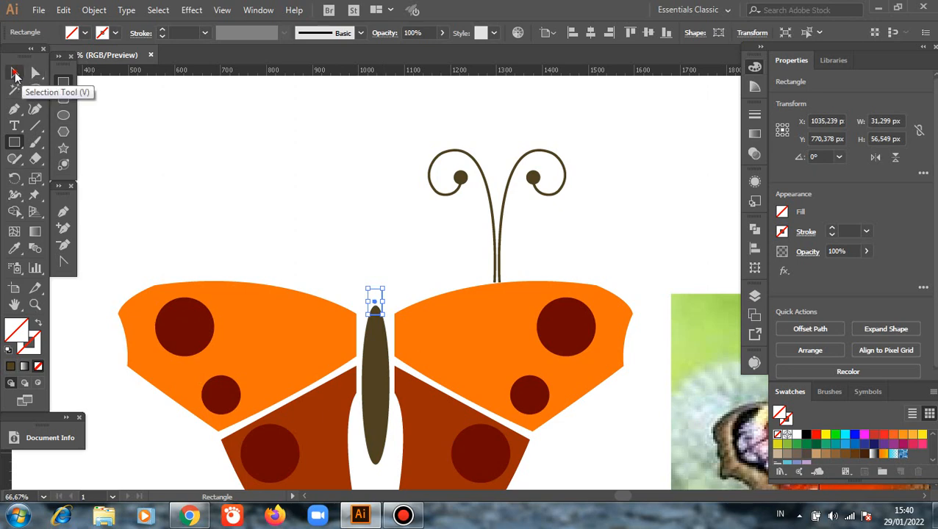
click(14, 73)
click(219, 188)
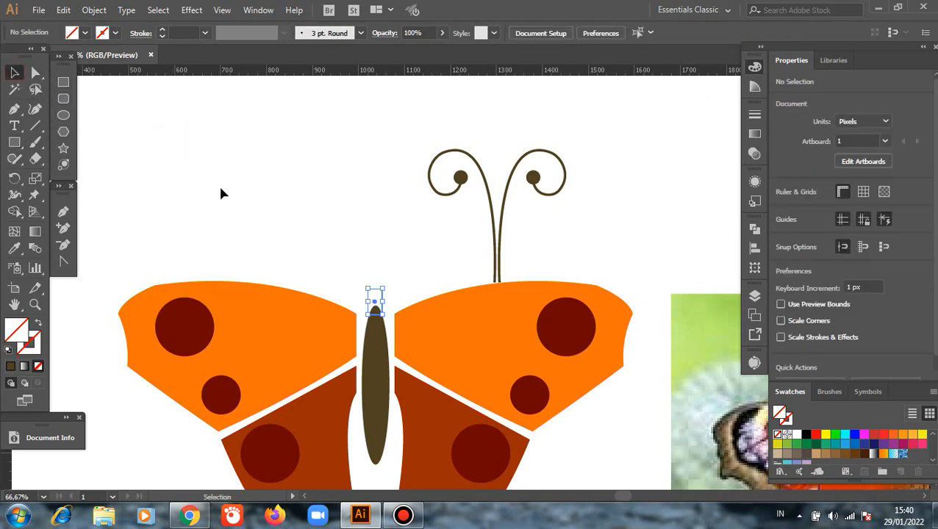
Fill the head rectangle with the dark brown sampled from the body using the Eyedropper, then deselect it.
click(374, 289)
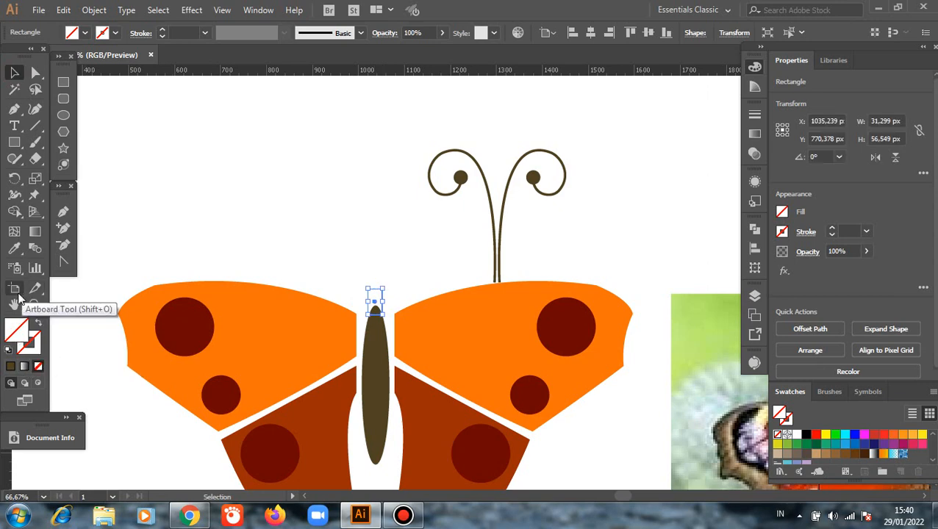
click(14, 247)
click(378, 366)
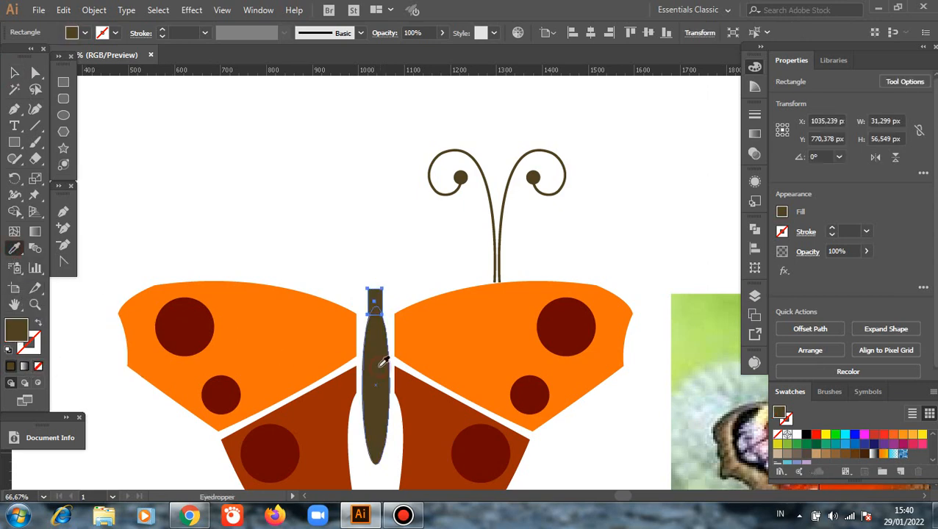
click(14, 72)
click(245, 186)
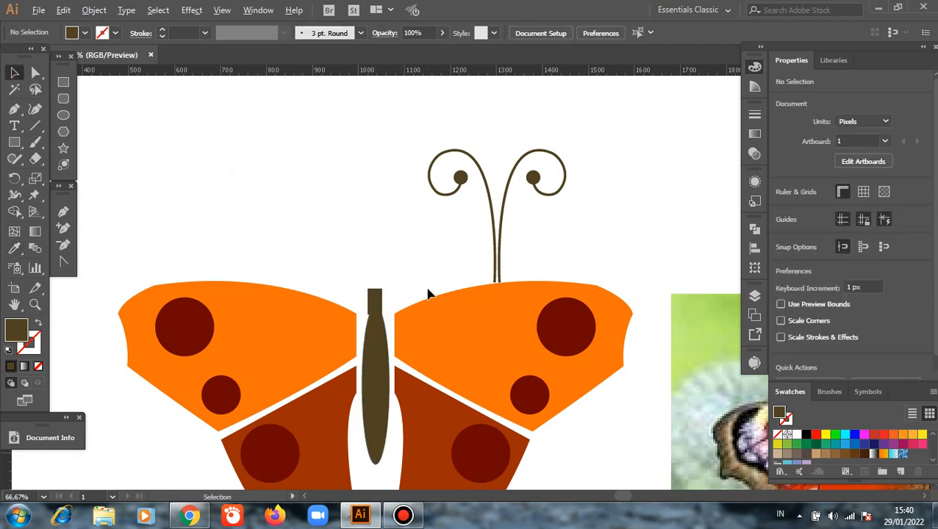
Shrink the head rectangle to about 23 × 42 px and centre it on the upper end of the body.
scroll(429, 294, up, 3)
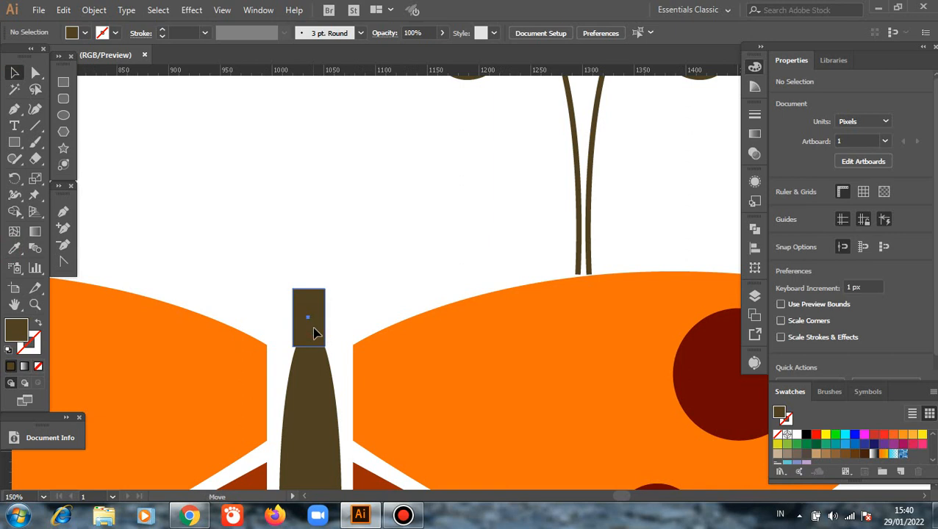
mouse_move(313, 333)
mouse_down()
mouse_move(302, 326)
mouse_move(311, 337)
mouse_up()
click(339, 275)
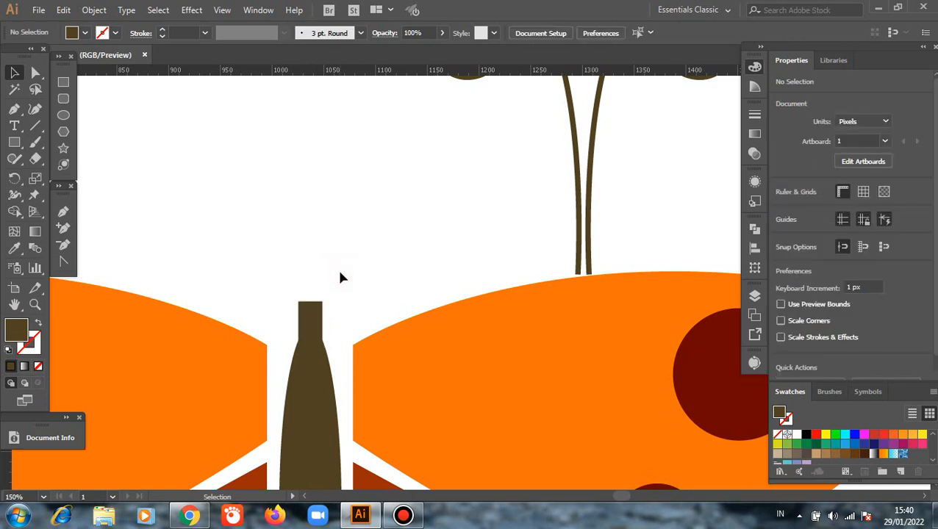
Round the two upper corners of the head rectangle to a radius of about 10.56 px, then deselect it.
scroll(340, 278, down, 1)
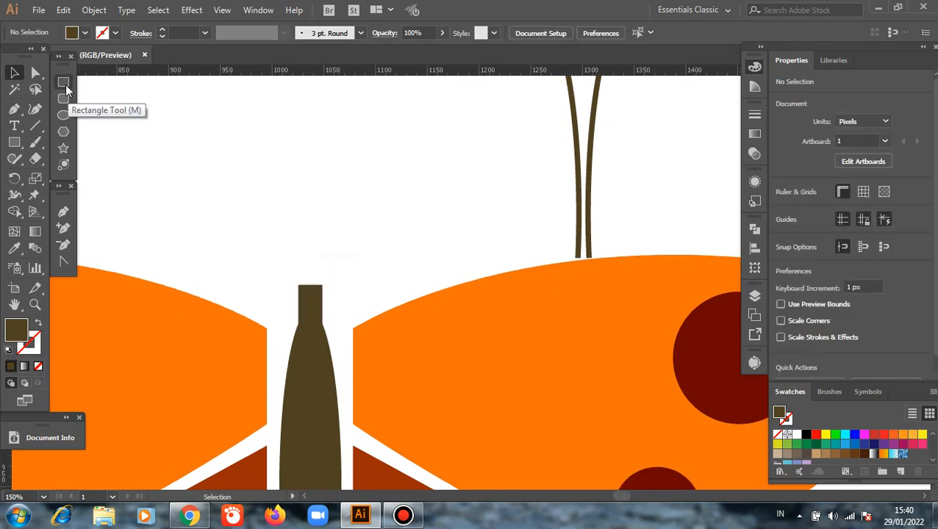
key(a)
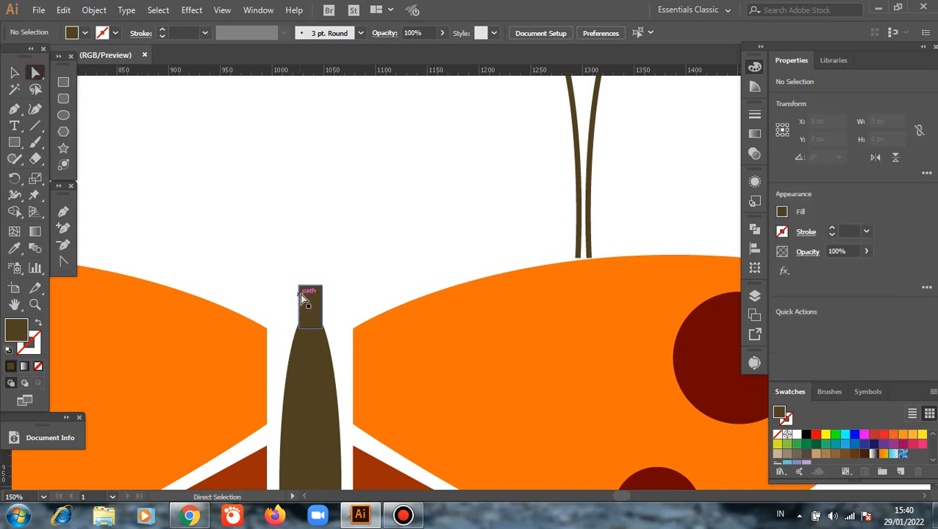
click(298, 286)
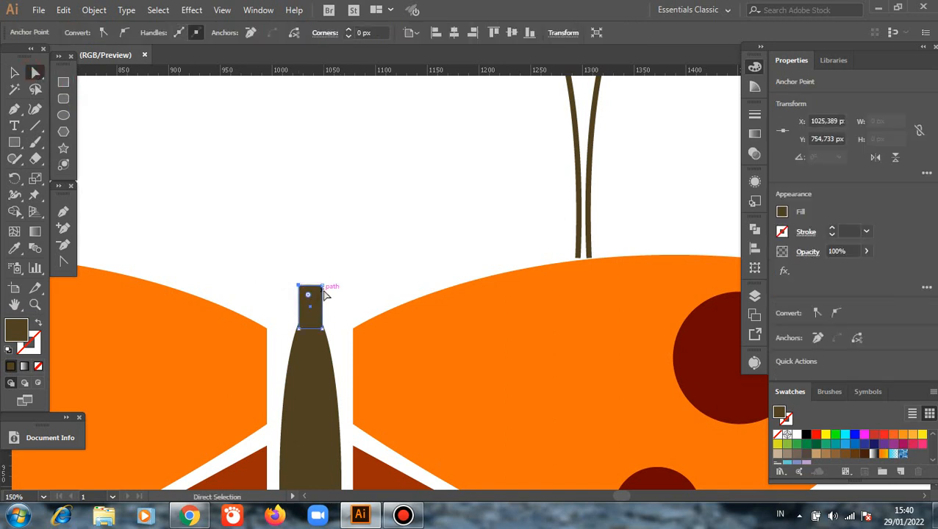
alt+click(309, 312)
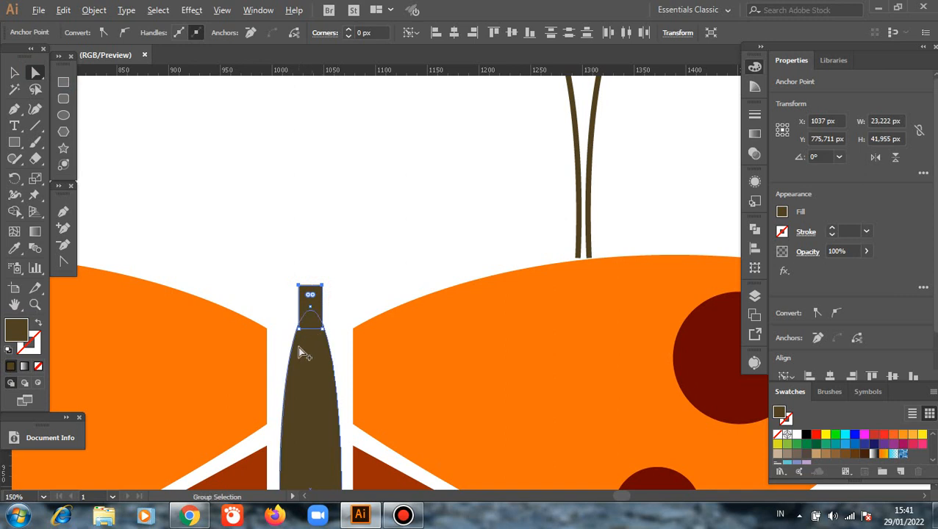
key(ctrl+plus)
key(ctrl+plus)
key(ctrl+plus)
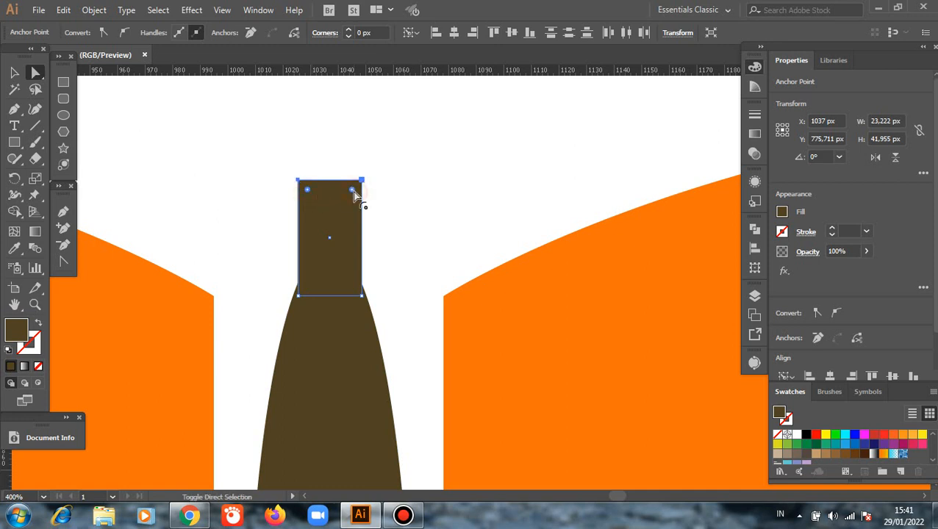
drag(354, 194, 354, 221)
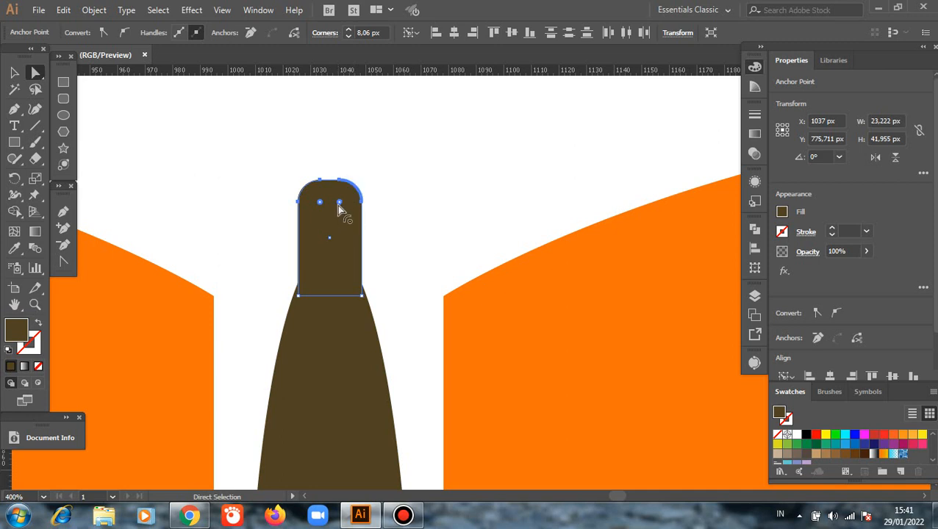
drag(341, 205, 332, 214)
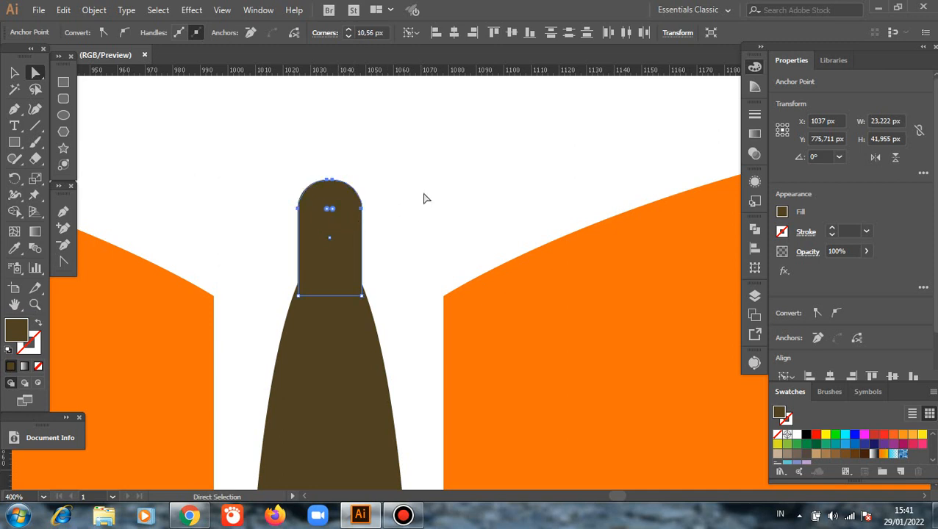
click(424, 197)
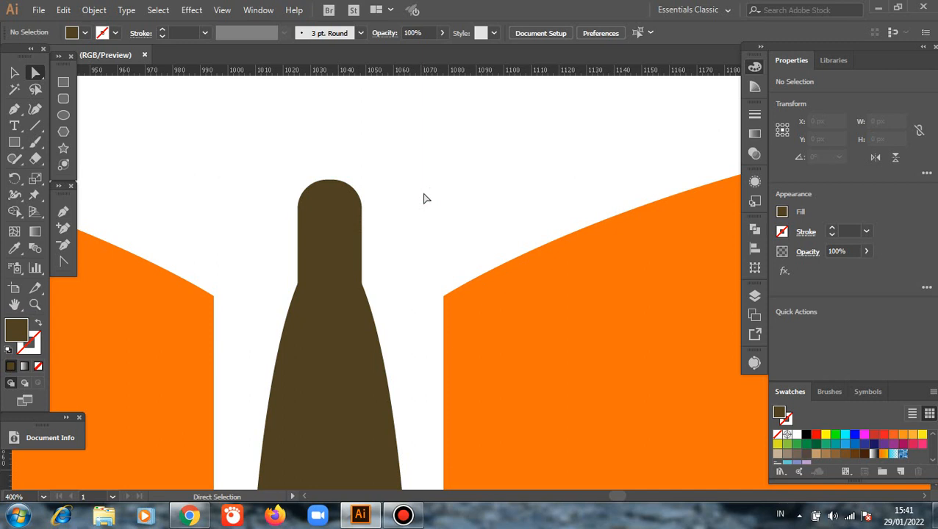
scroll(425, 200, down, 3)
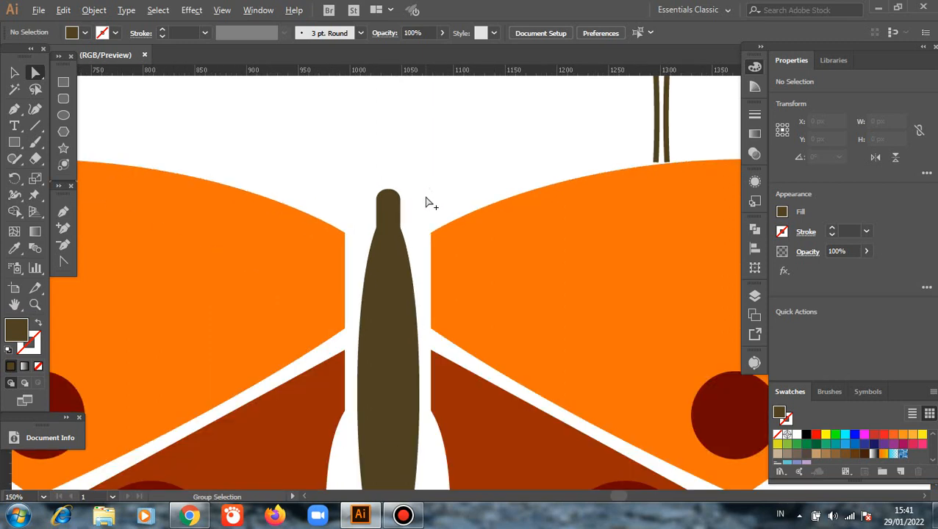
scroll(425, 200, up, 2)
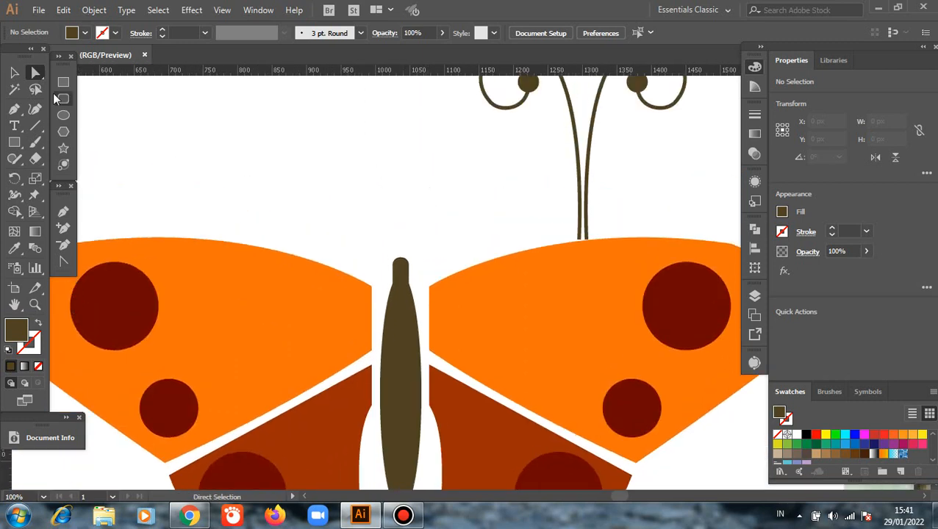
click(14, 72)
scroll(494, 235, up, 1)
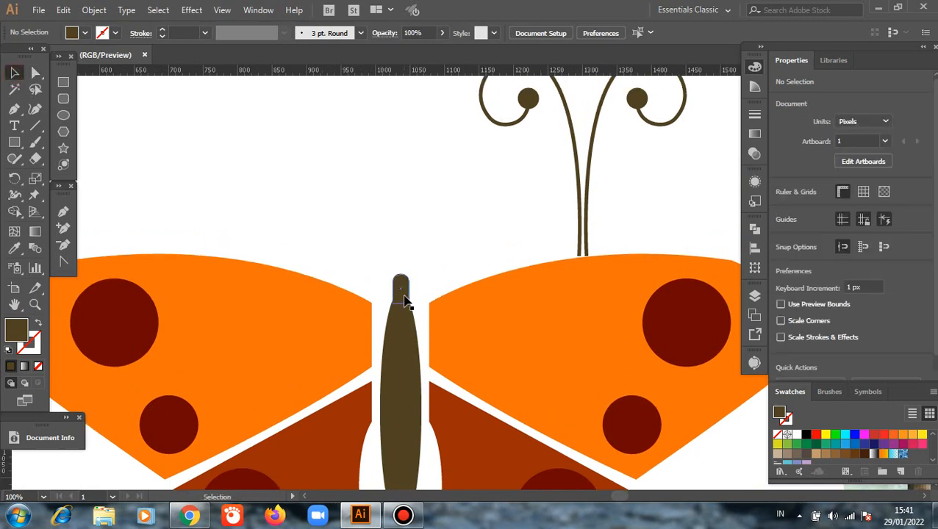
Move the rounded head shape straight down about 11 px so it overlaps the tip of the body, then deselect it.
scroll(410, 328, up, 1)
scroll(410, 329, up, 1)
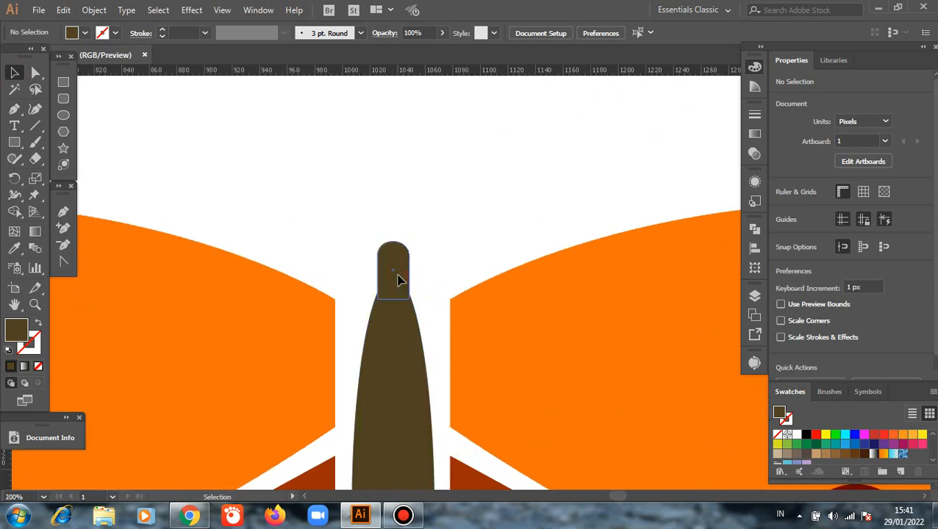
drag(398, 279, 398, 295)
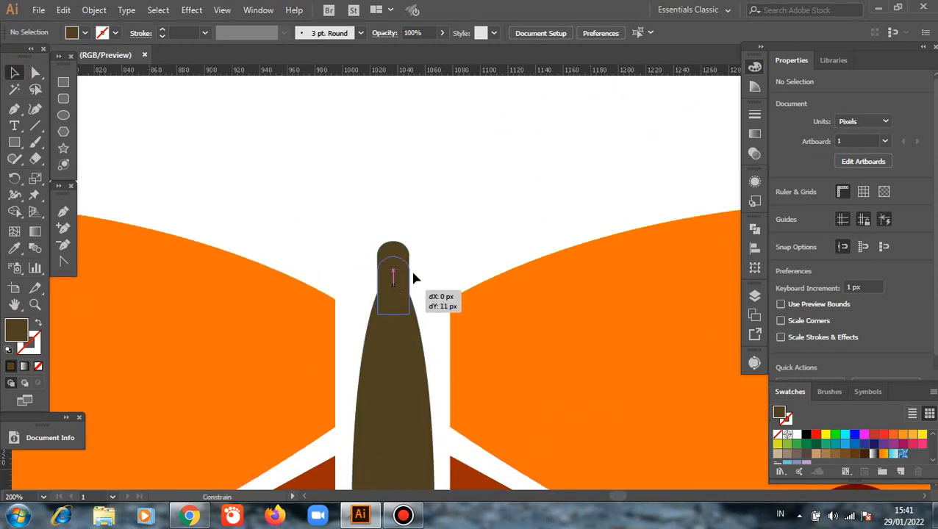
click(467, 203)
Move the antenna pair in above the head and ungroup it into two separate antennae.
scroll(467, 204, down, 1)
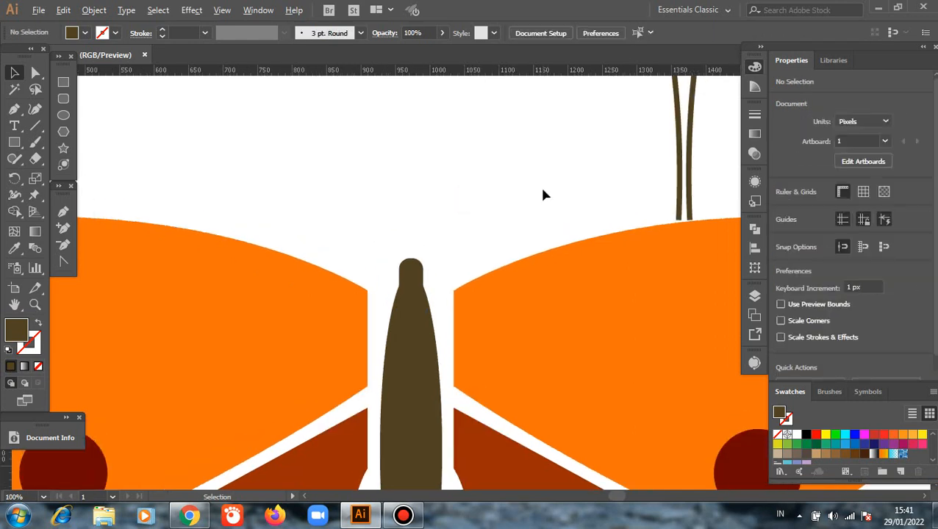
scroll(540, 184, down, 1)
scroll(541, 182, up, 1)
drag(623, 160, 585, 161)
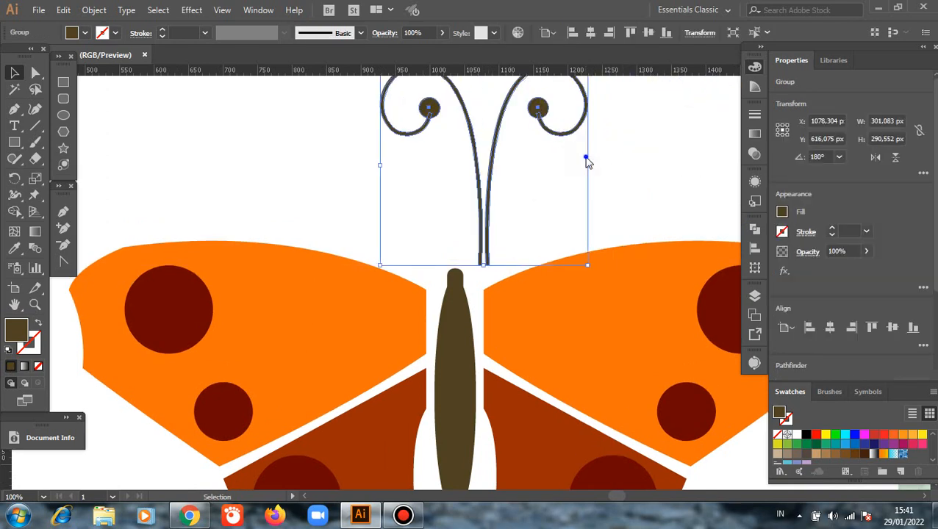
right_click(586, 160)
click(626, 273)
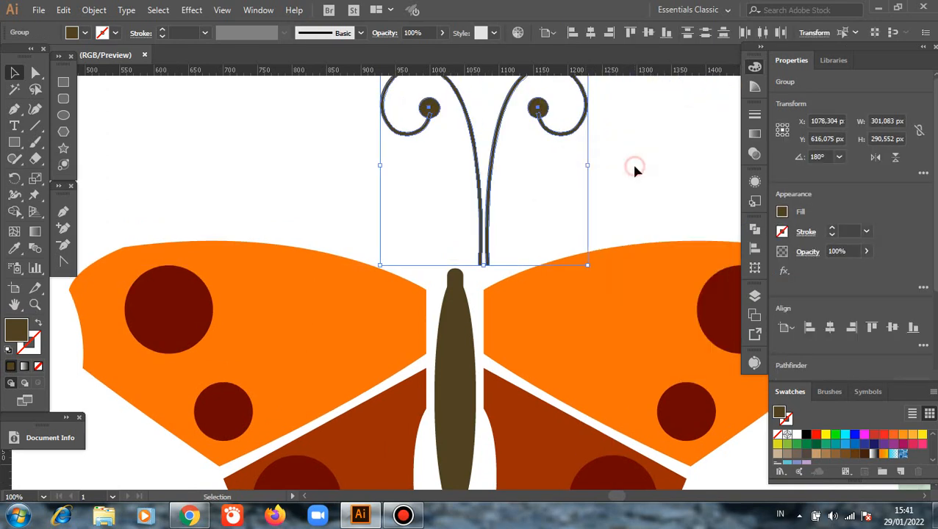
click(408, 178)
Place the left antenna on the head, rotated outward by about 13.91° with its base on the head's left side, then deselect it.
scroll(362, 153, up, 1)
drag(346, 88, 444, 198)
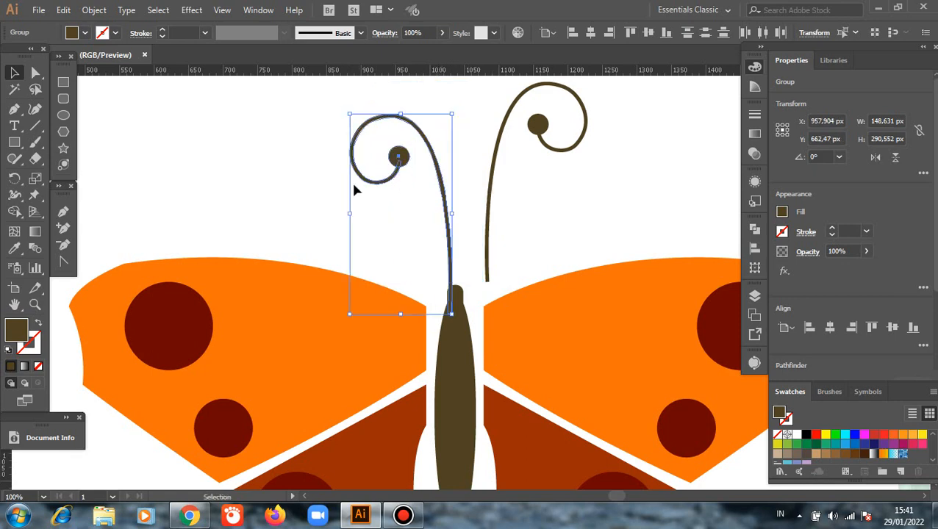
drag(342, 105, 309, 125)
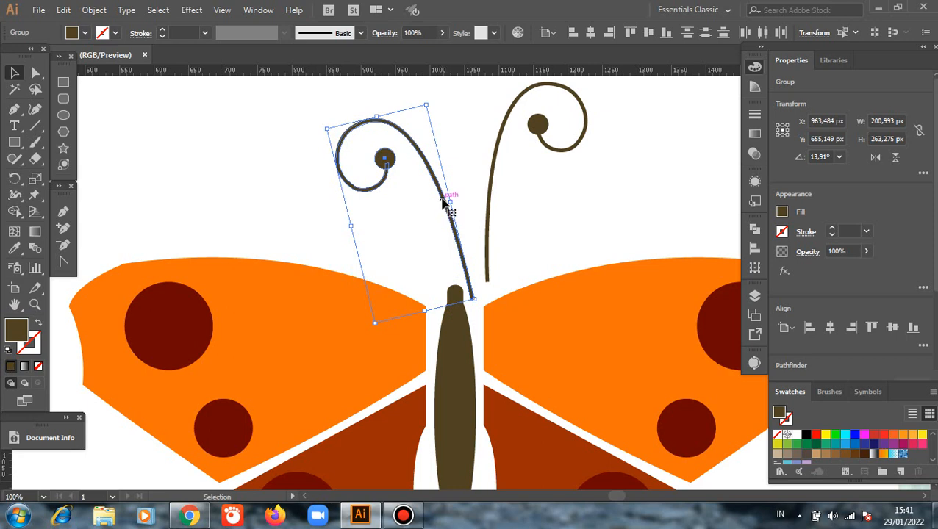
drag(438, 202, 418, 216)
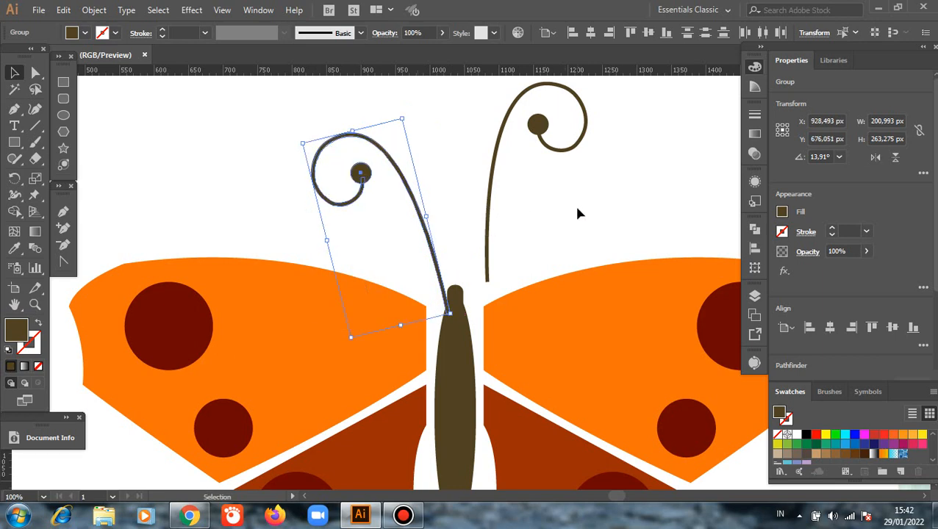
click(577, 212)
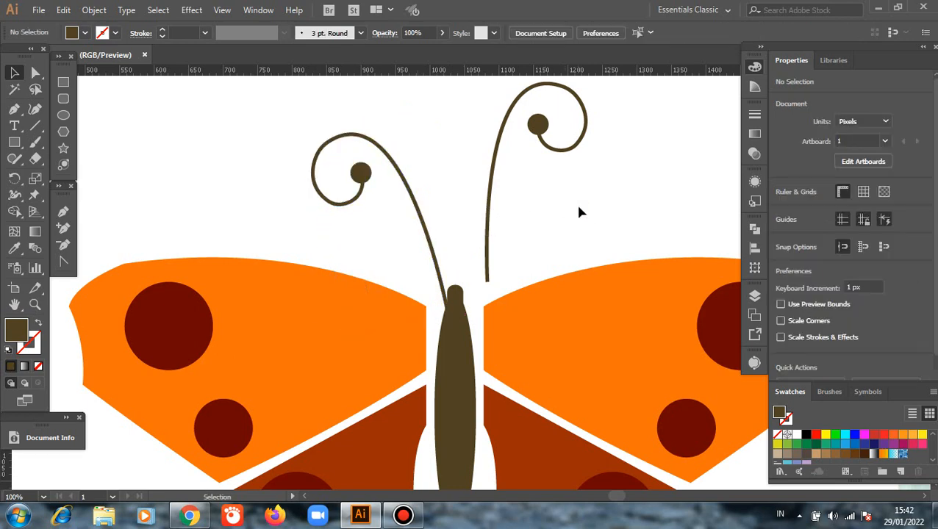
Delete the old right antenna.
scroll(485, 96, up, 2)
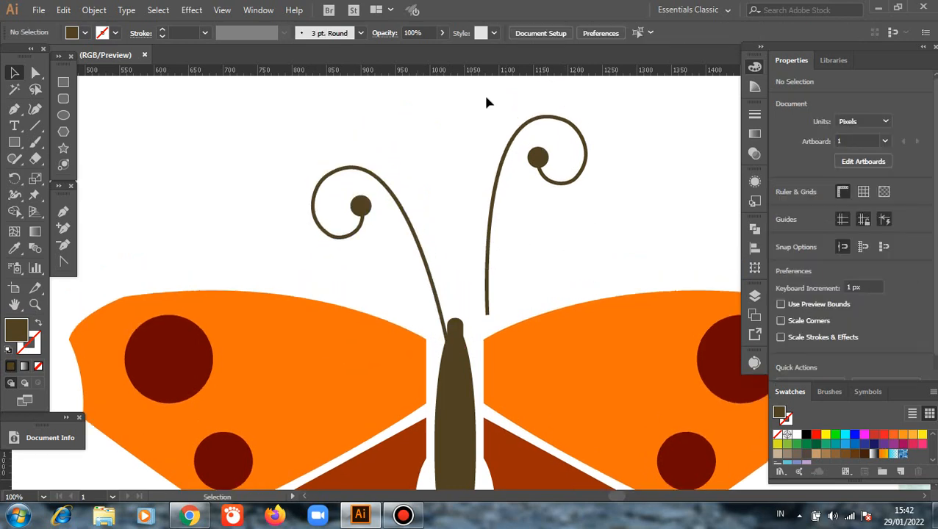
click(577, 180)
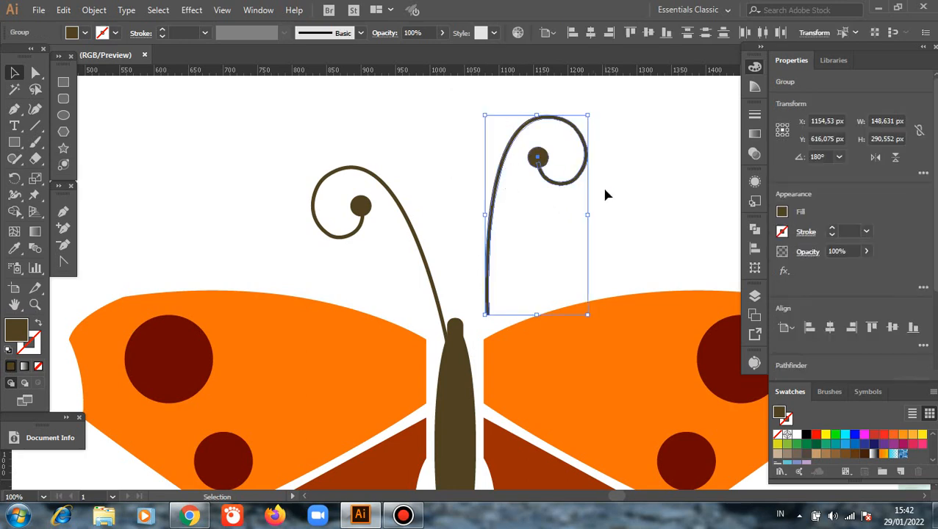
key(Delete)
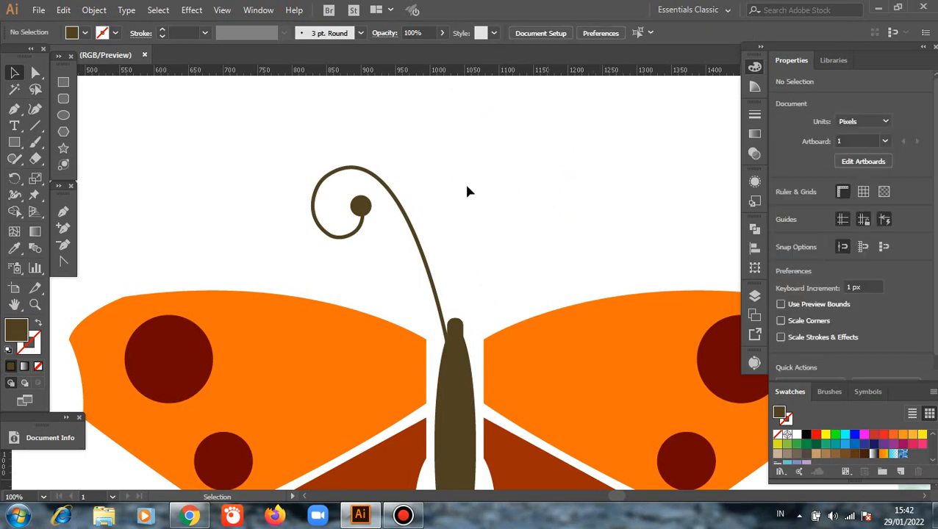
Reflect a copy of the left antenna across the vertical axis and place it on the right side of the head.
drag(325, 137, 383, 252)
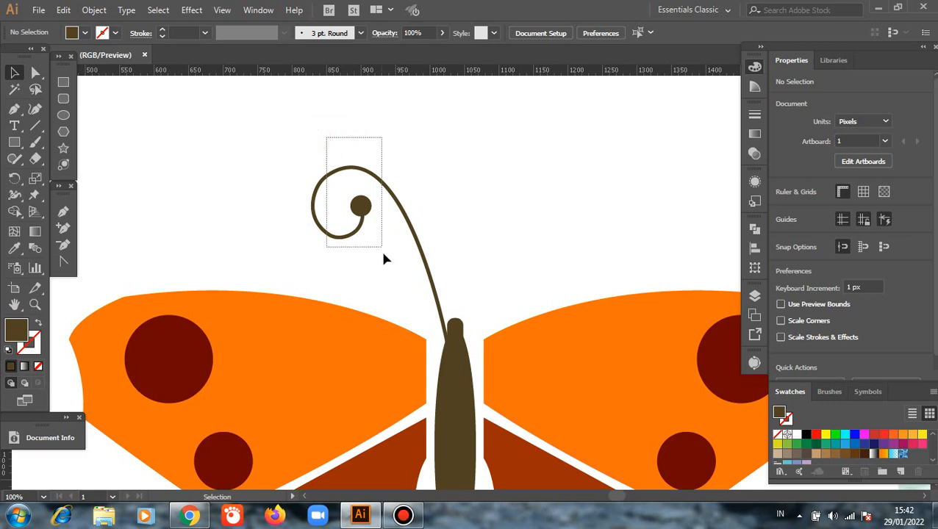
right_click(483, 191)
mouse_move(529, 307)
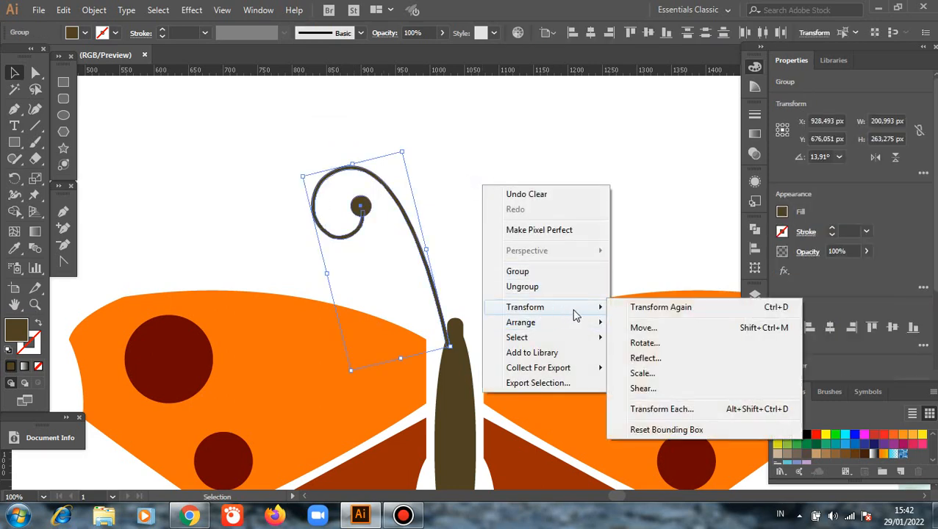
click(641, 359)
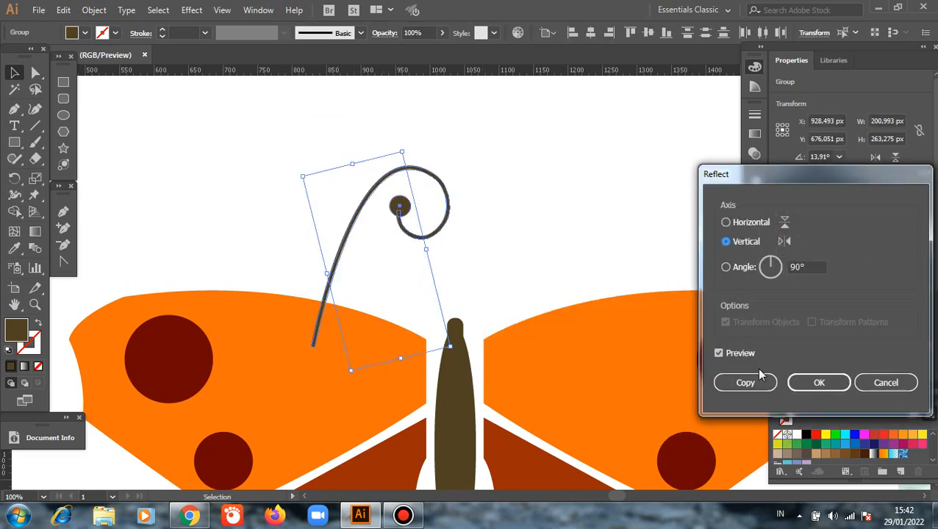
click(753, 384)
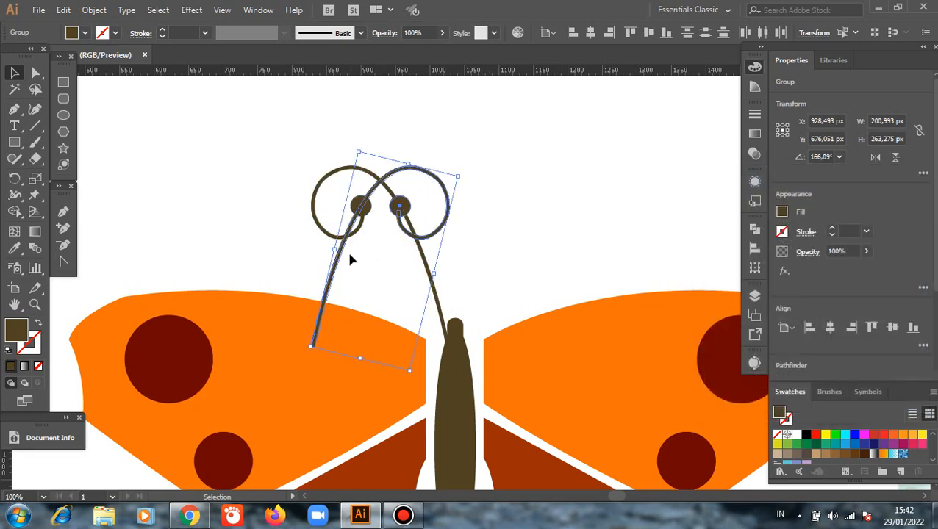
drag(373, 264, 494, 274)
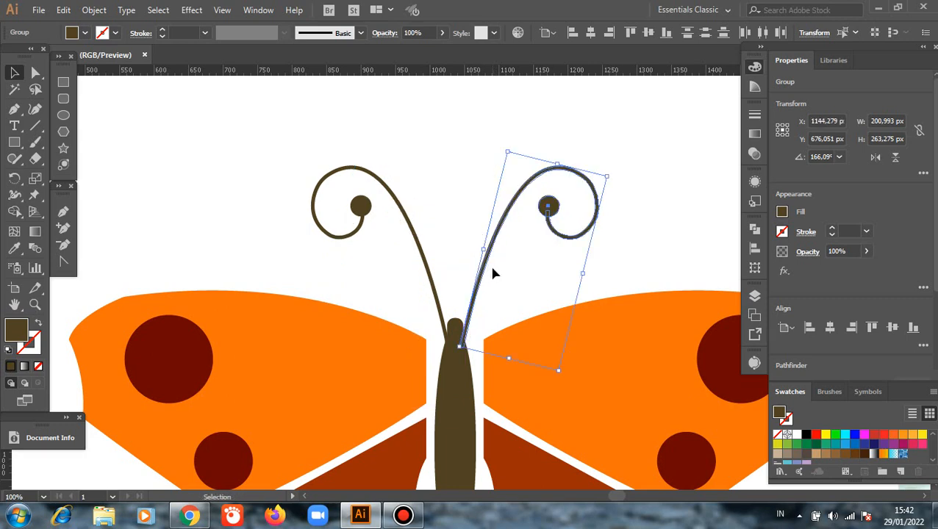
click(415, 171)
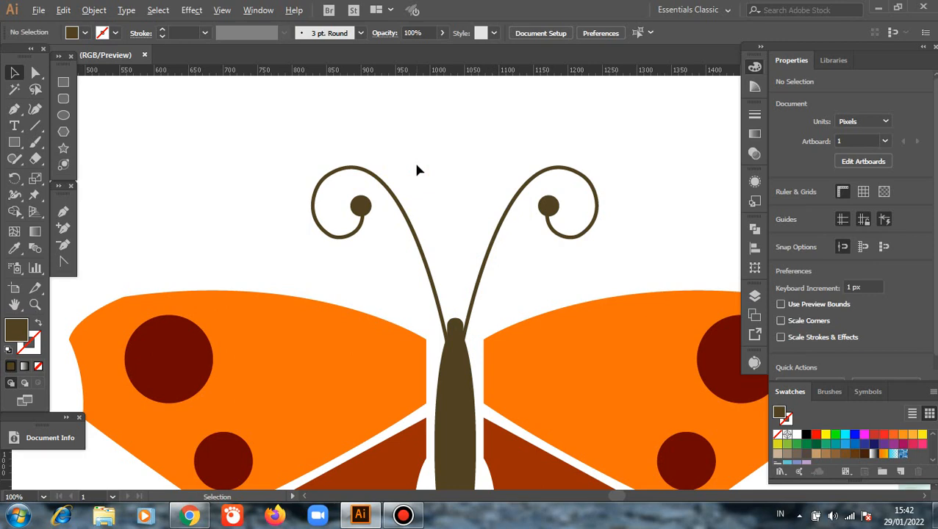
Examine the whole butterfly drawing beside the reference photo.
scroll(415, 171, down, 1)
scroll(416, 171, down, 2)
scroll(415, 171, down, 1)
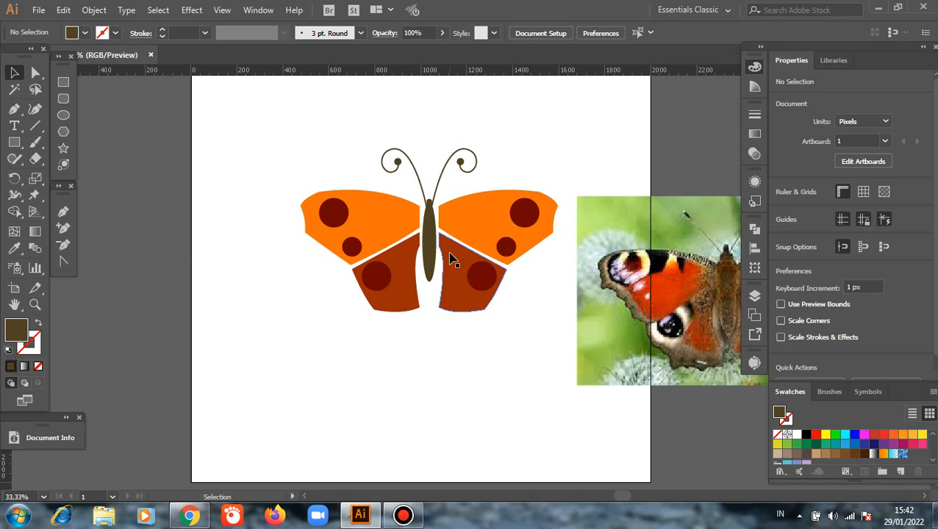
scroll(451, 259, up, 1)
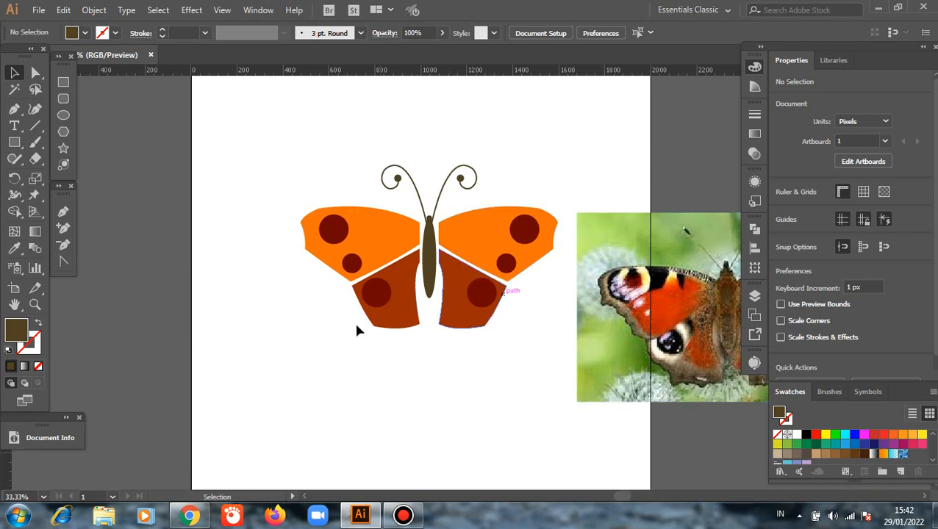
click(13, 304)
drag(381, 401, 299, 388)
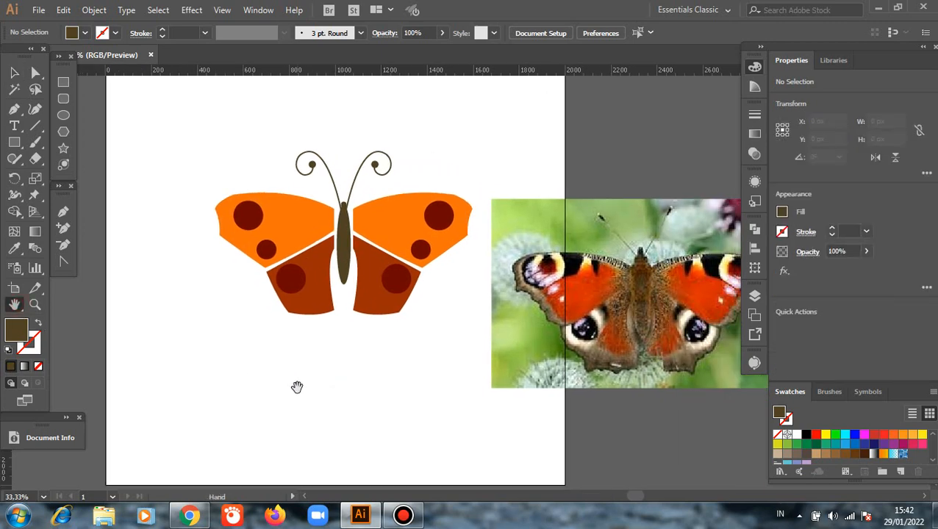
scroll(296, 388, up, 1)
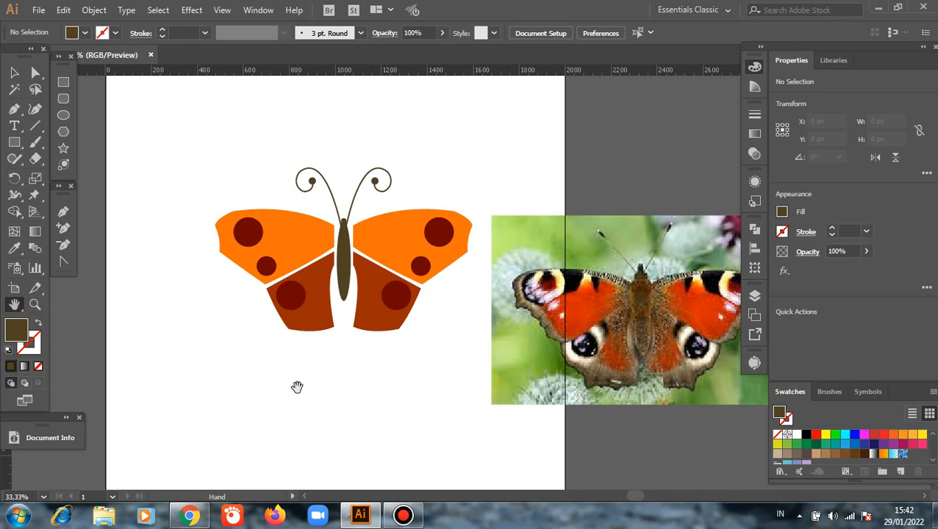
click(14, 72)
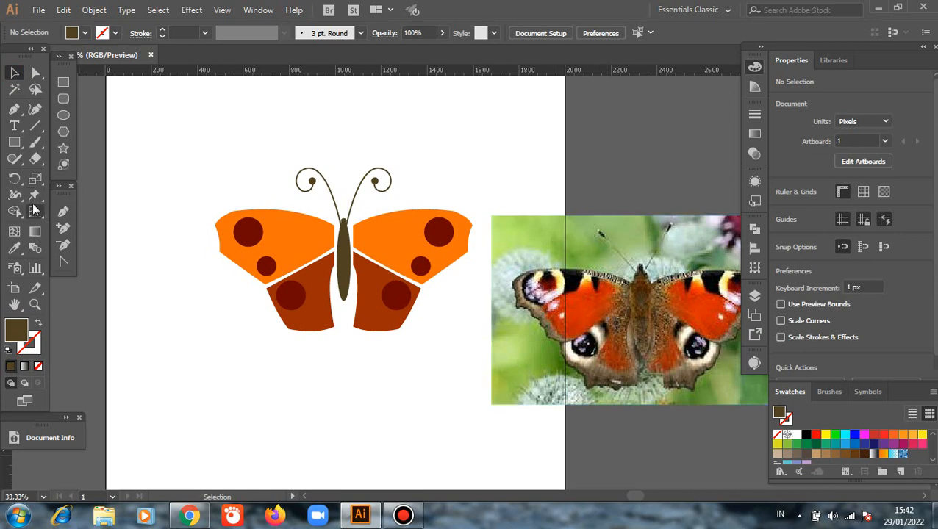
Draw a closed dark brown sliver about 259 × 98 px along the left forewing's upper edge near the body with the Pen tool, then deselect it.
click(66, 214)
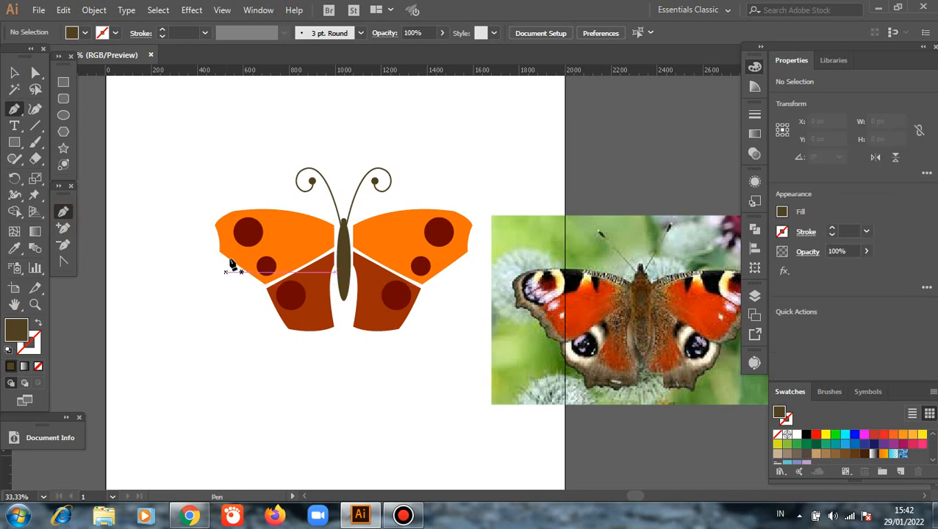
scroll(250, 232, up, 1)
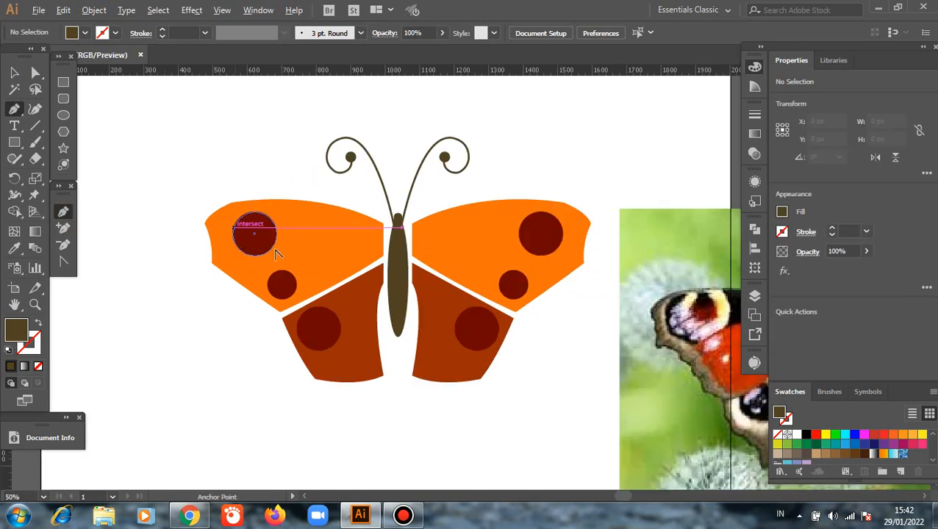
click(382, 233)
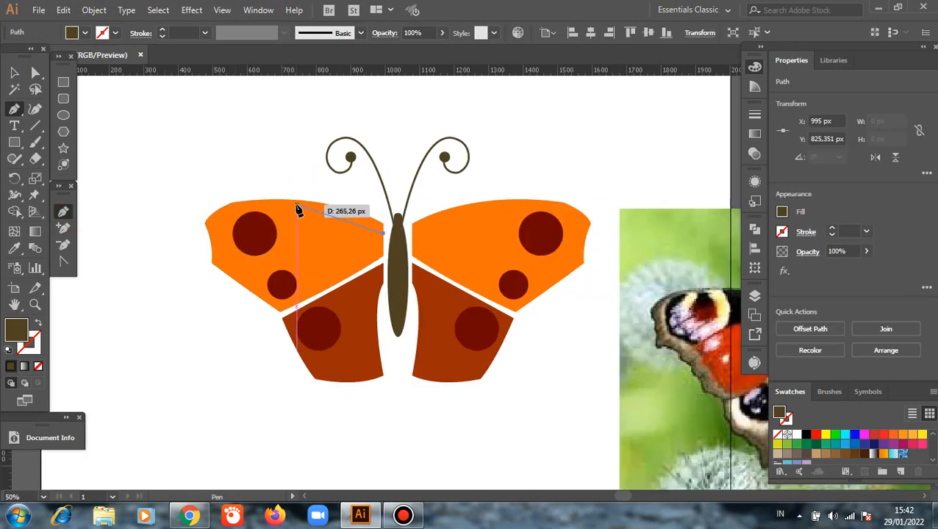
click(294, 203)
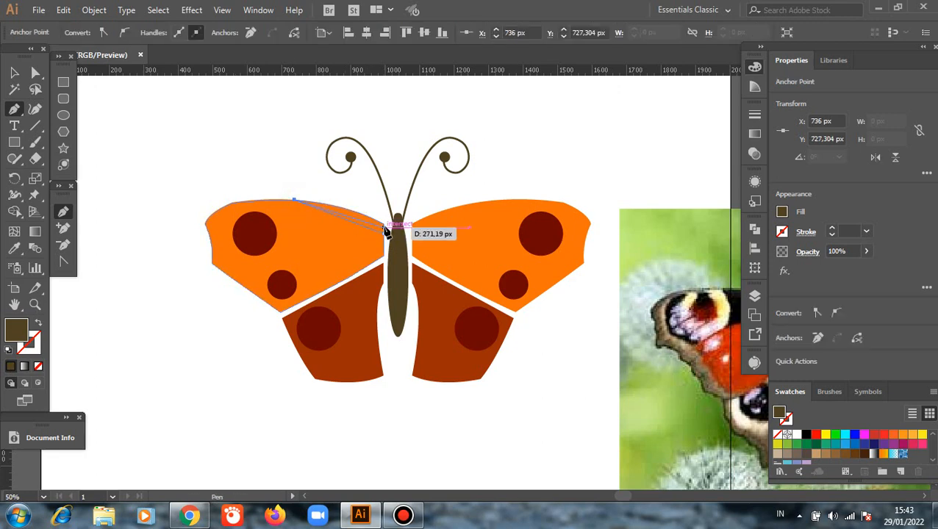
drag(384, 225, 428, 247)
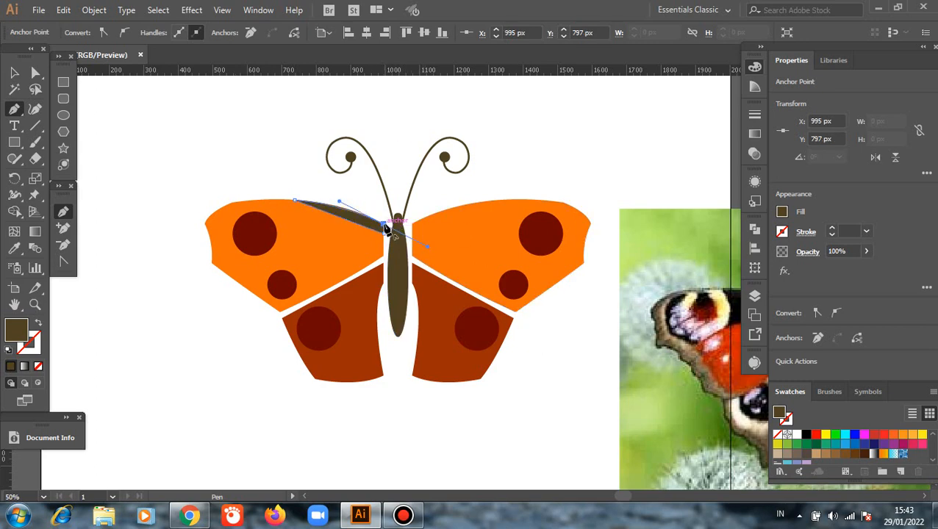
drag(384, 224, 386, 237)
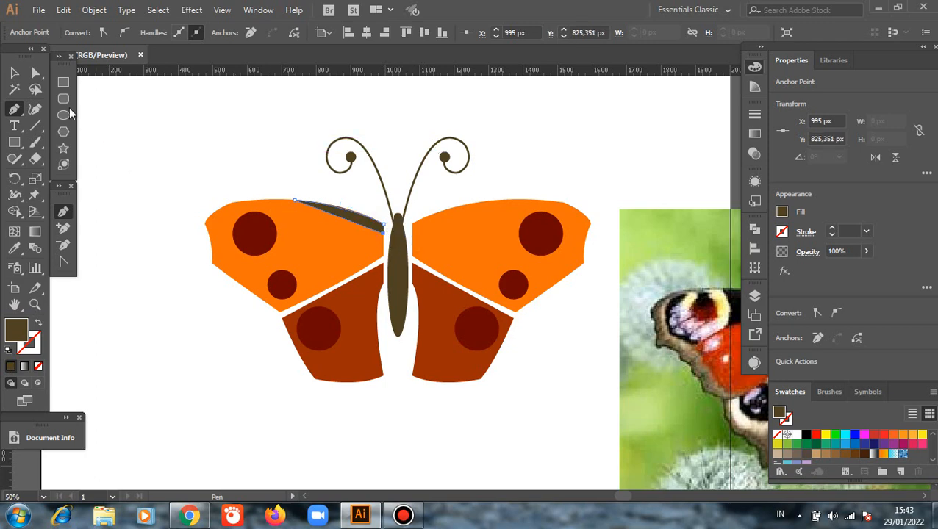
click(14, 72)
click(251, 356)
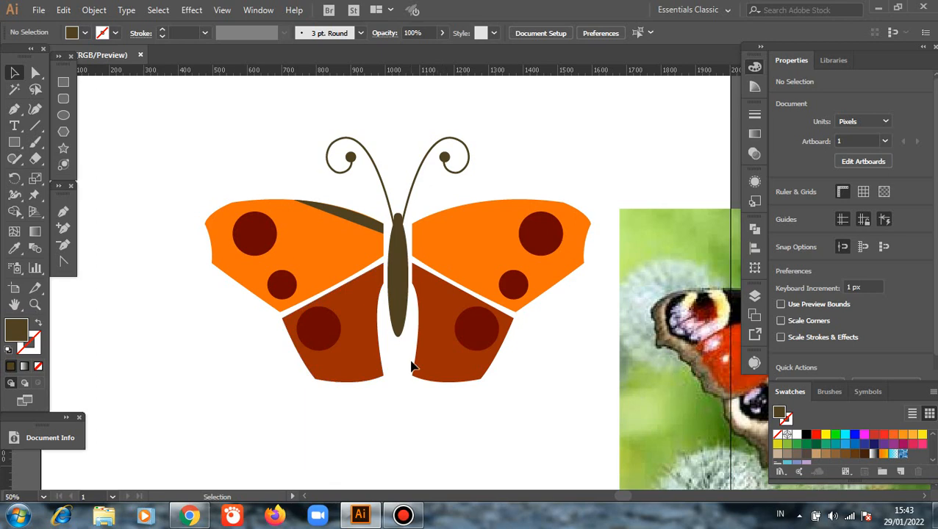
Raise the curve handle at the body end of the left forewing's dark sliver to match the wing's upper edge, then deselect it.
click(14, 304)
drag(241, 416, 157, 413)
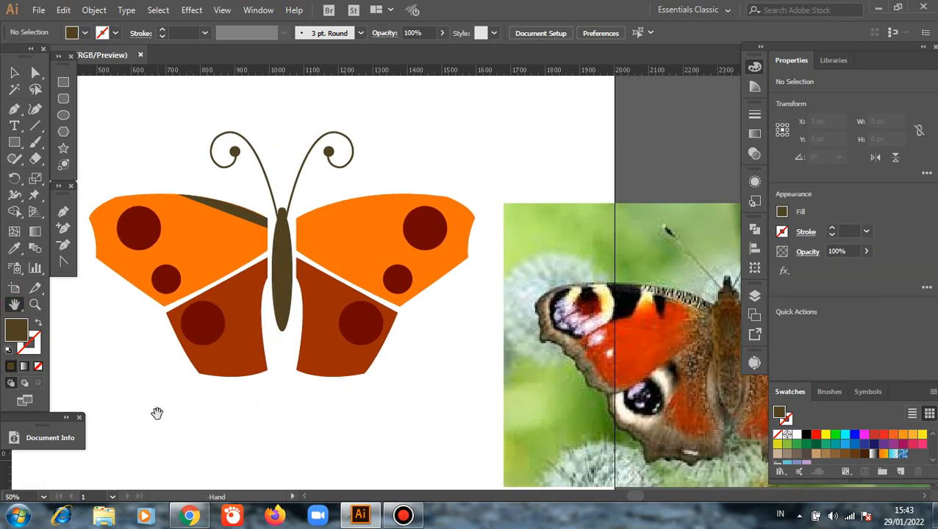
click(14, 72)
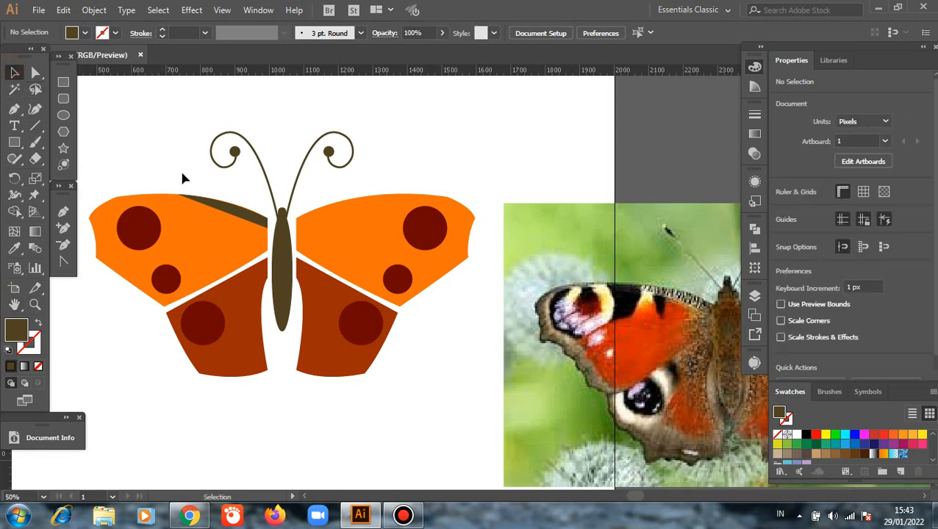
click(236, 215)
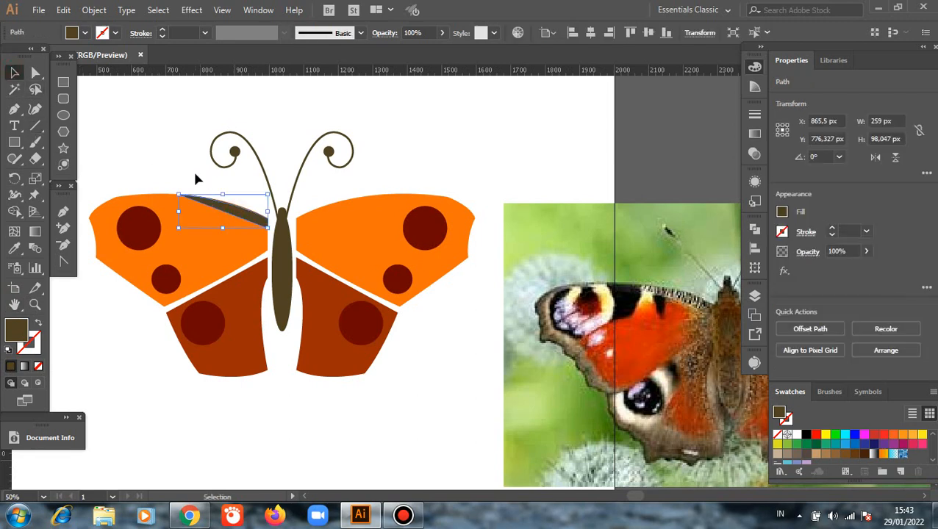
click(103, 126)
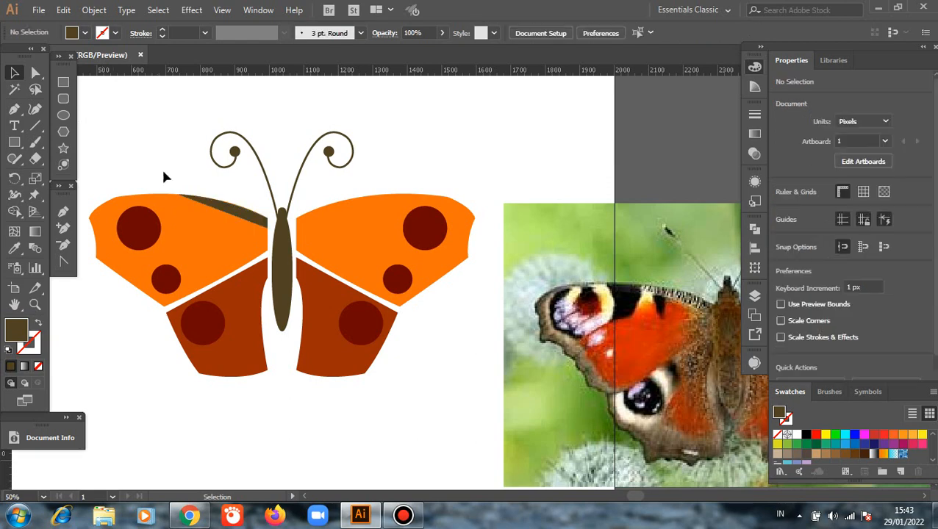
click(35, 74)
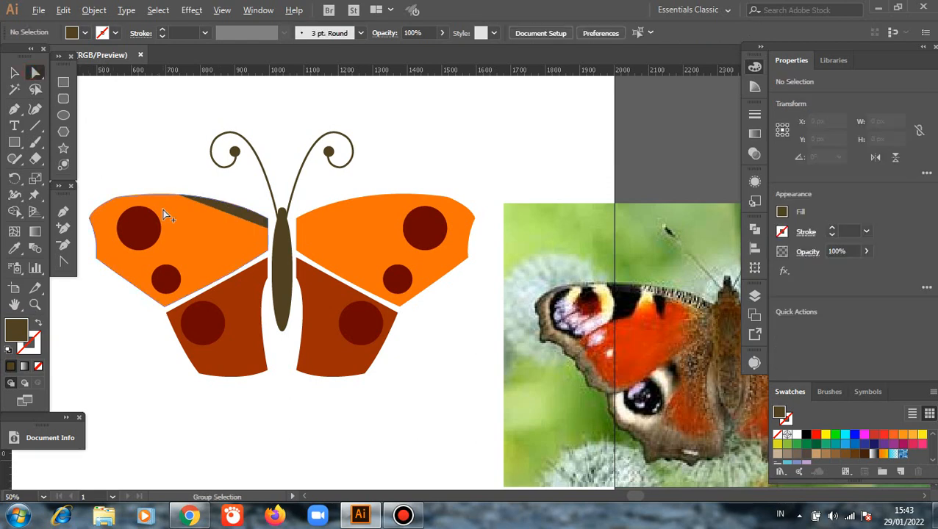
scroll(164, 213, up, 2)
click(370, 234)
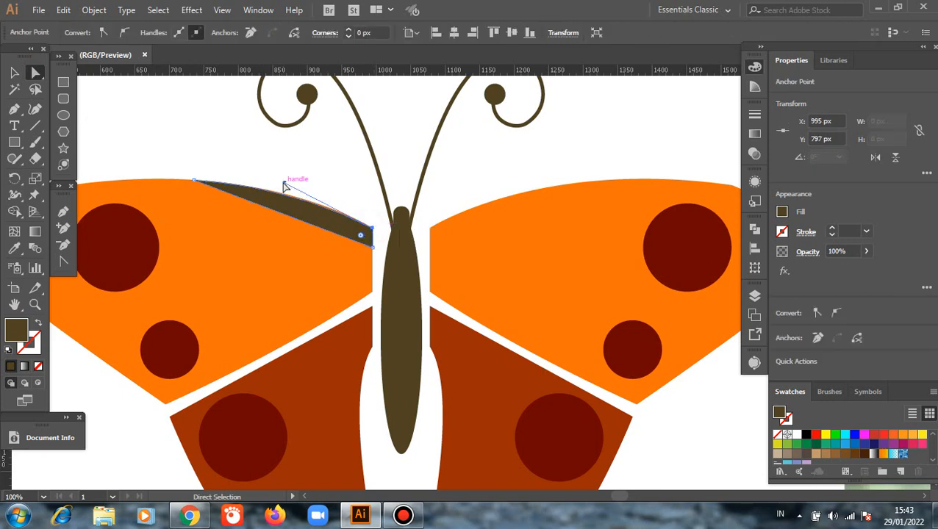
drag(283, 183, 283, 179)
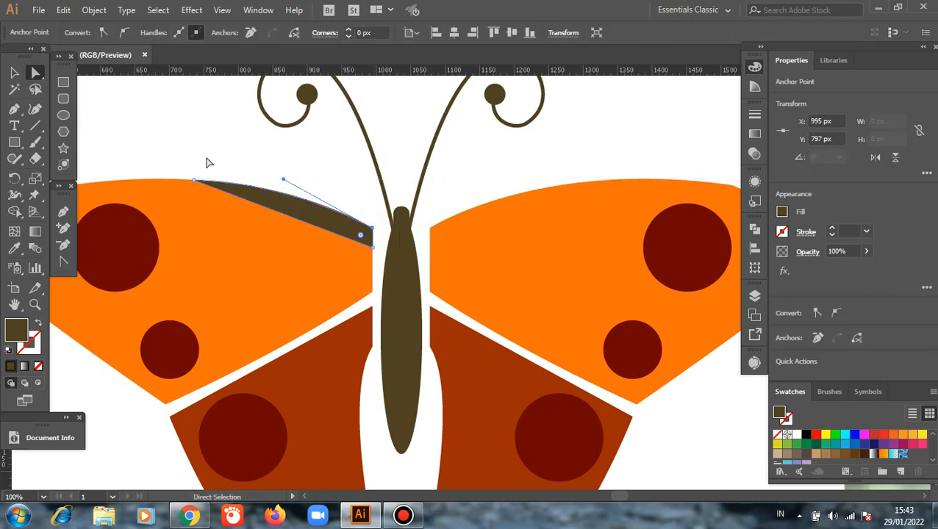
key(v)
click(191, 121)
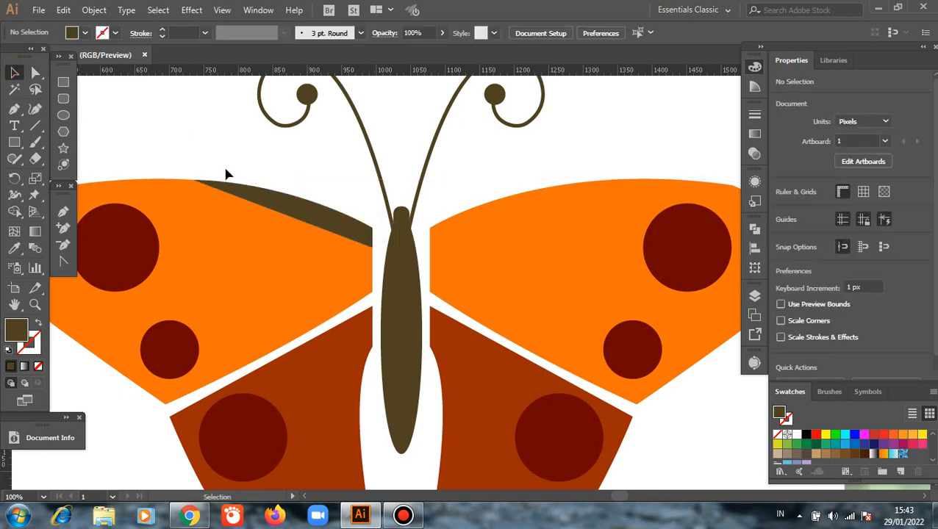
Reflect a copy of the left forewing's dark sliver across the vertical axis and place it along the right forewing's upper edge near the body.
click(302, 213)
right_click(248, 156)
mouse_move(340, 364)
mouse_move(374, 380)
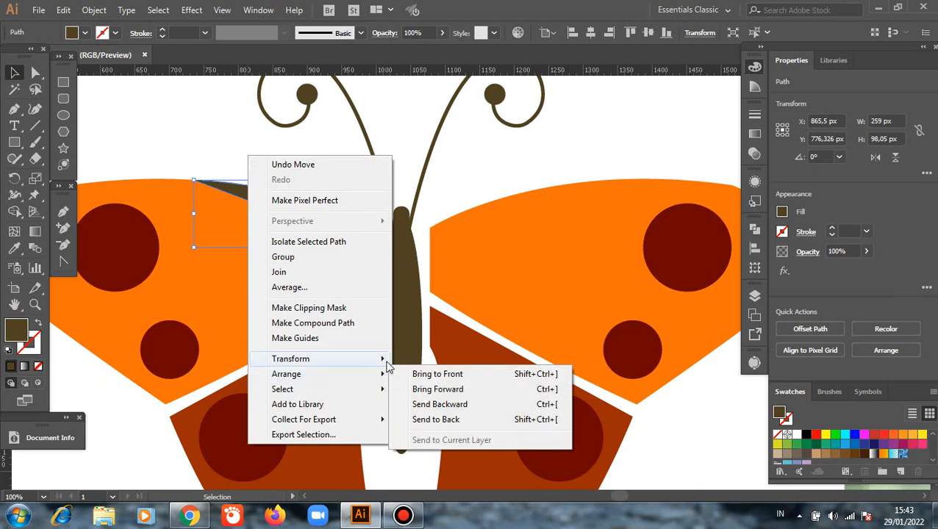
mouse_move(380, 359)
click(428, 410)
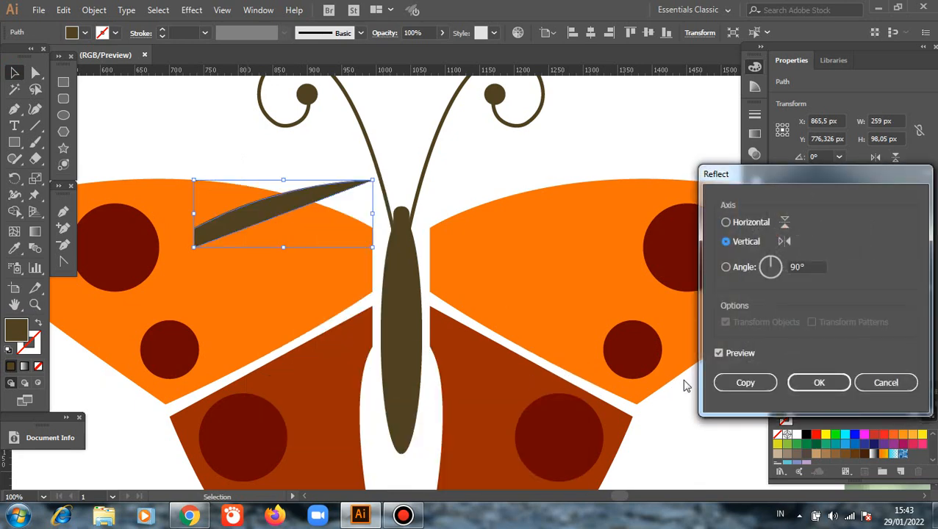
click(744, 382)
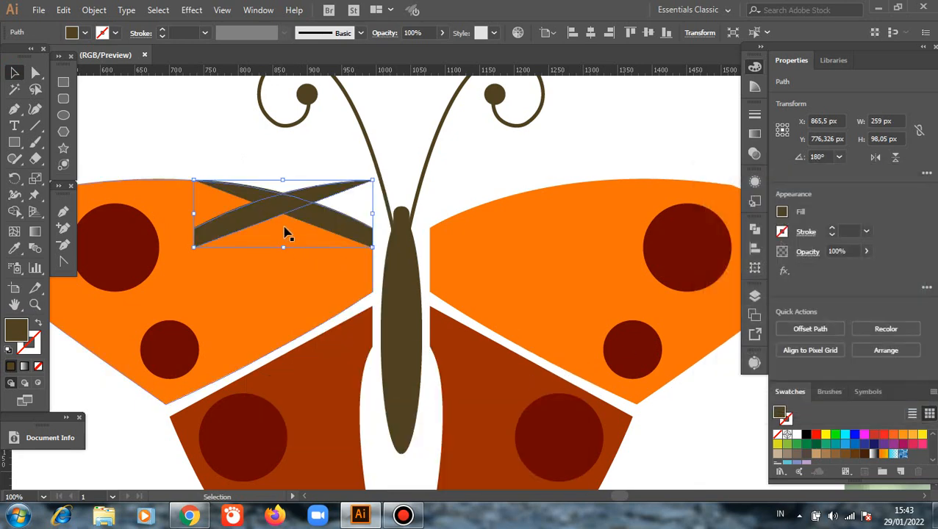
drag(268, 218, 507, 254)
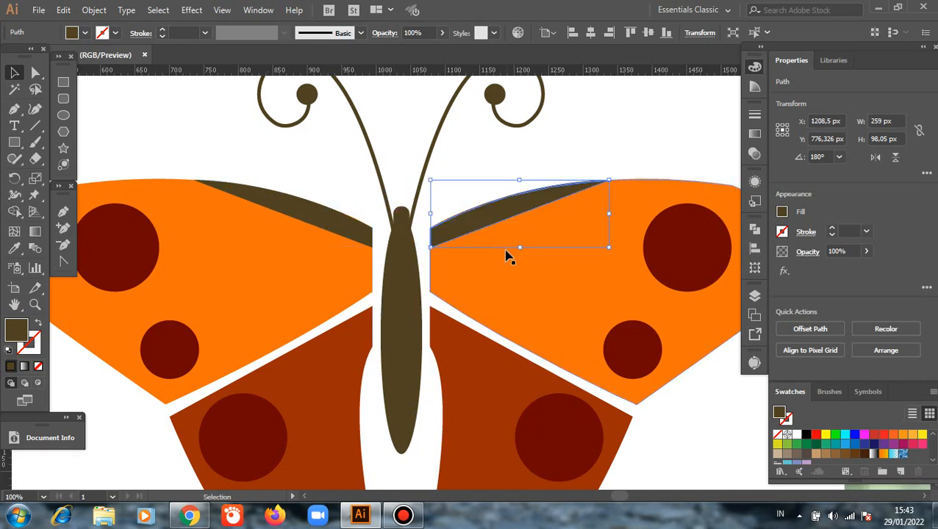
scroll(507, 255, down, 1)
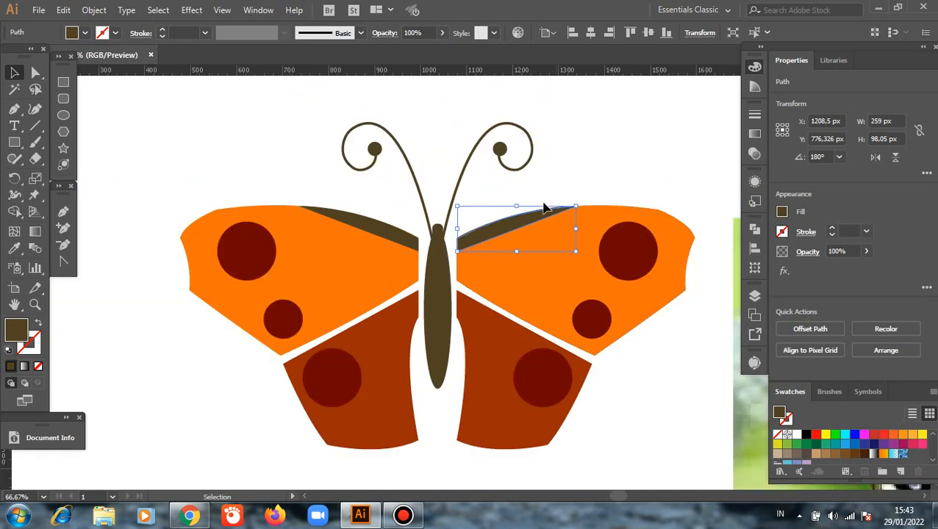
click(544, 200)
Draw a closed, curved dark brown sliver about 45 × 282 px along the left hindwing's inner edge with the Pen tool, then deselect it.
scroll(407, 423, down, 3)
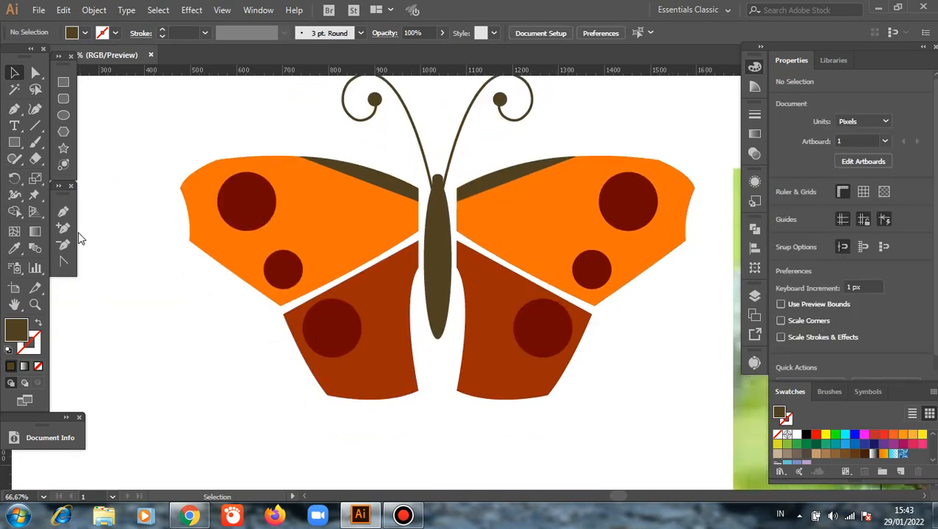
key(p)
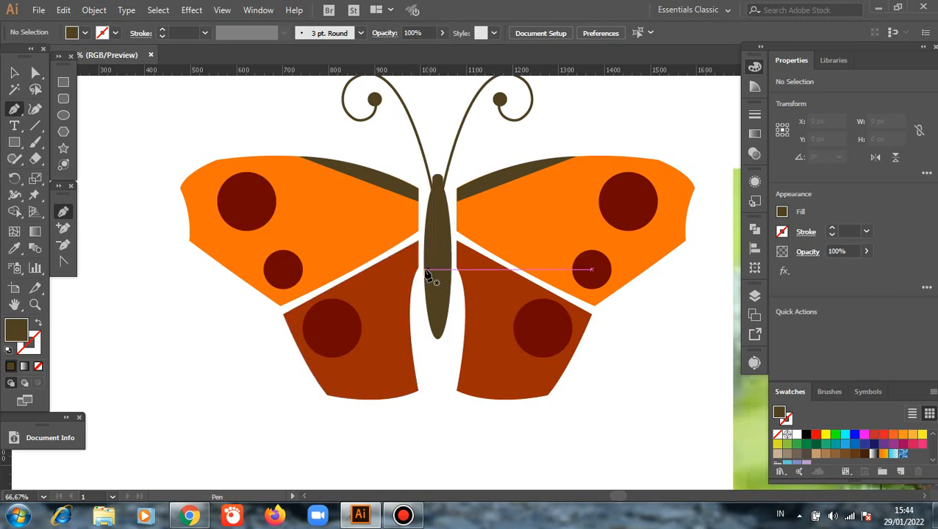
click(418, 267)
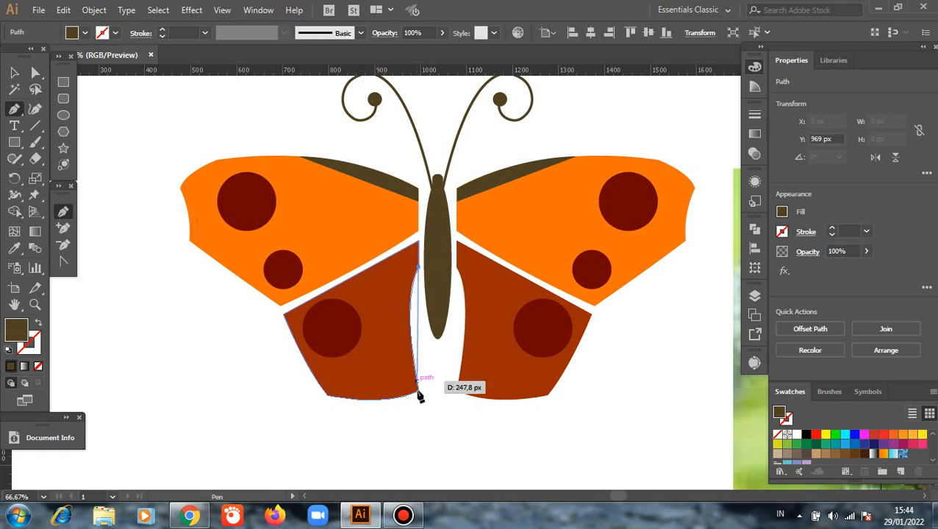
drag(418, 390, 435, 480)
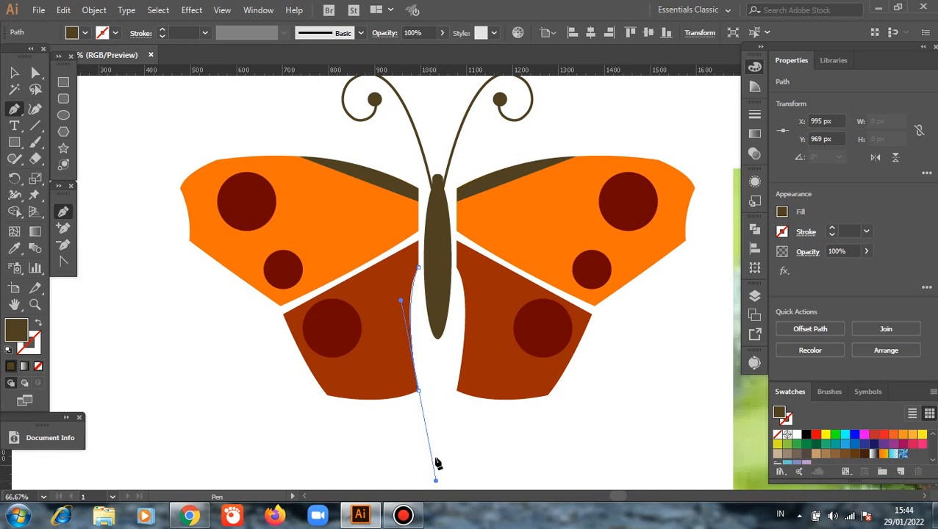
click(419, 391)
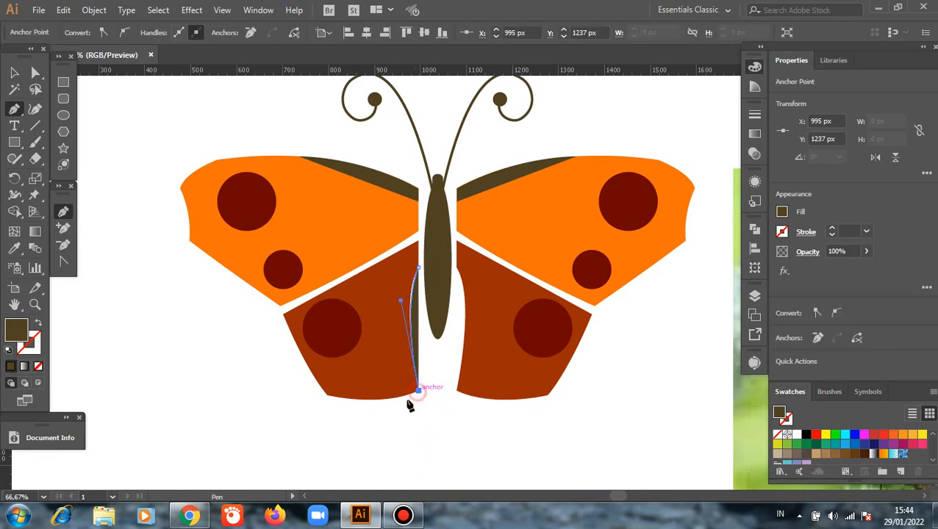
drag(400, 402, 398, 402)
click(398, 398)
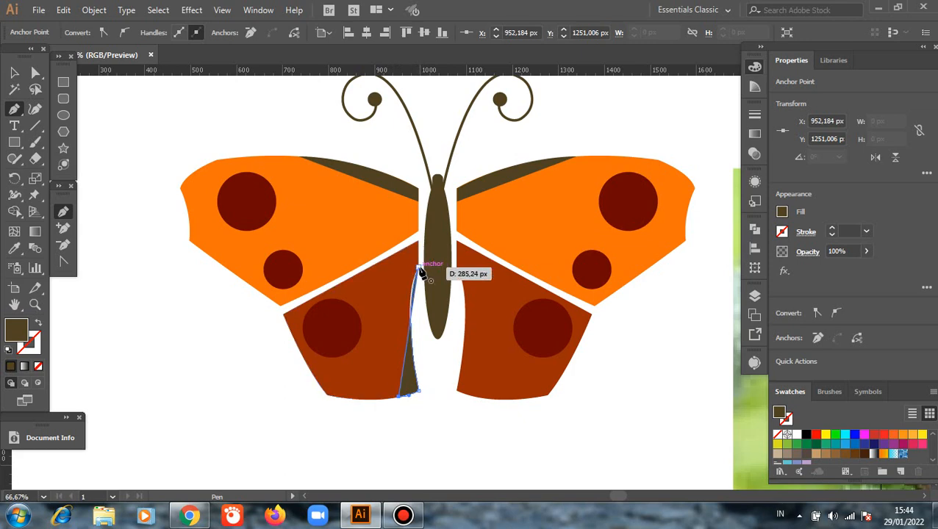
drag(421, 270, 446, 249)
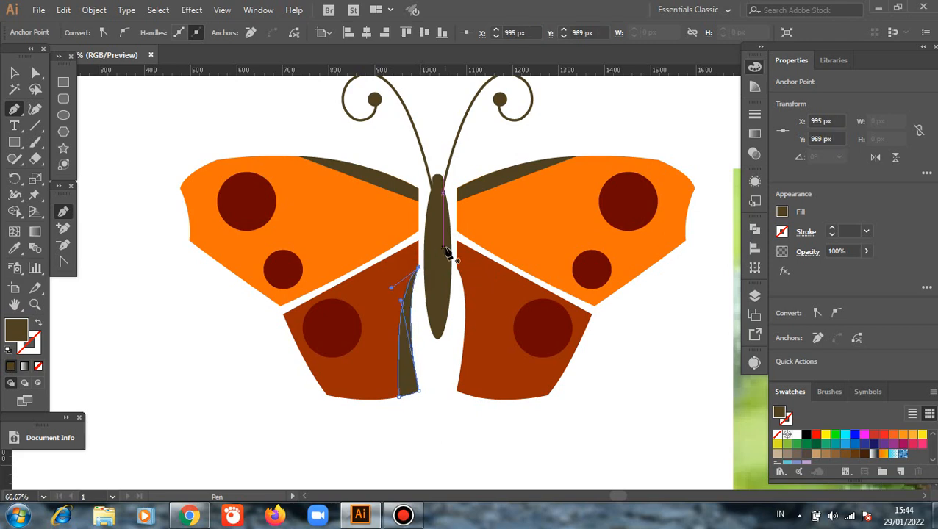
click(14, 73)
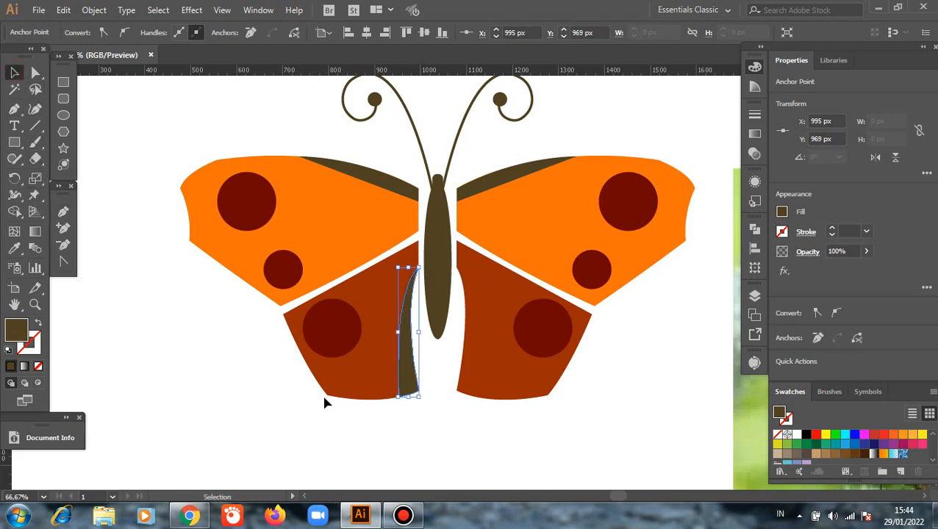
click(400, 437)
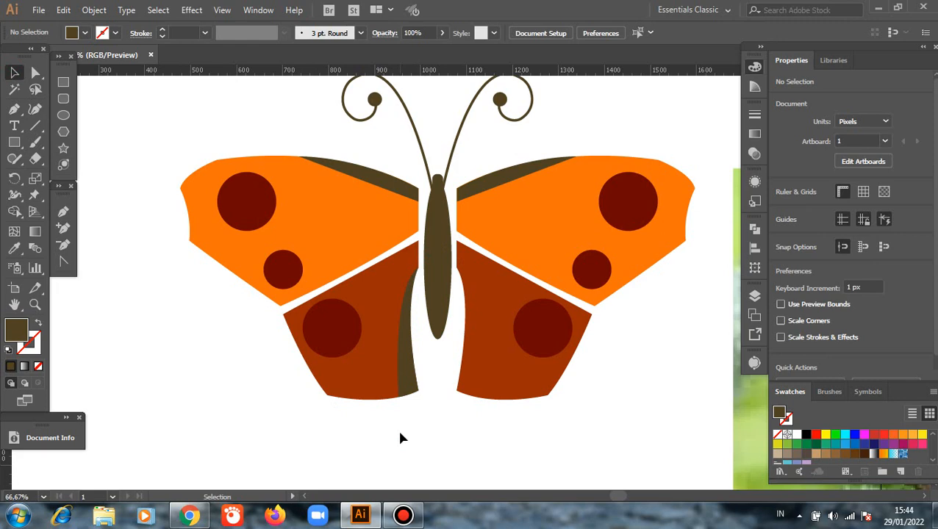
Reflect a copy of the left hindwing's dark sliver across the vertical axis and place it along the right hindwing's inner edge.
click(409, 385)
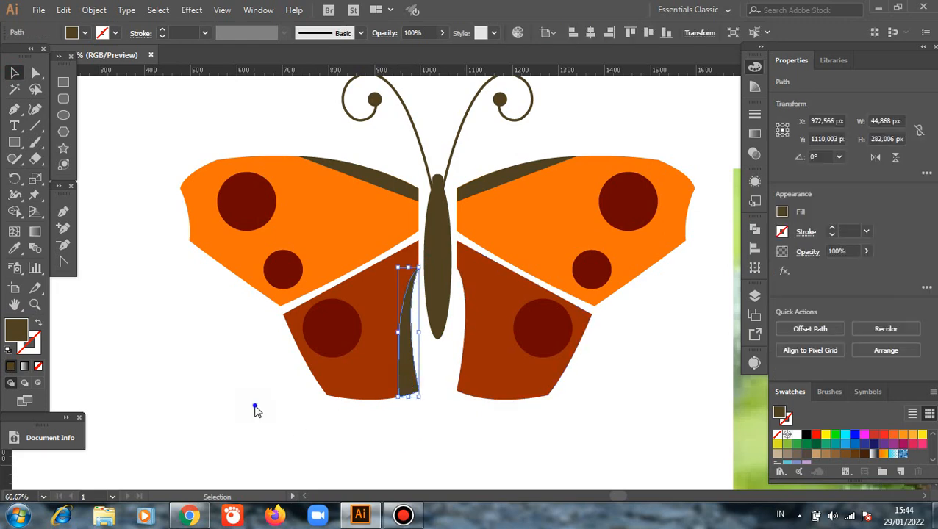
right_click(254, 409)
mouse_move(336, 318)
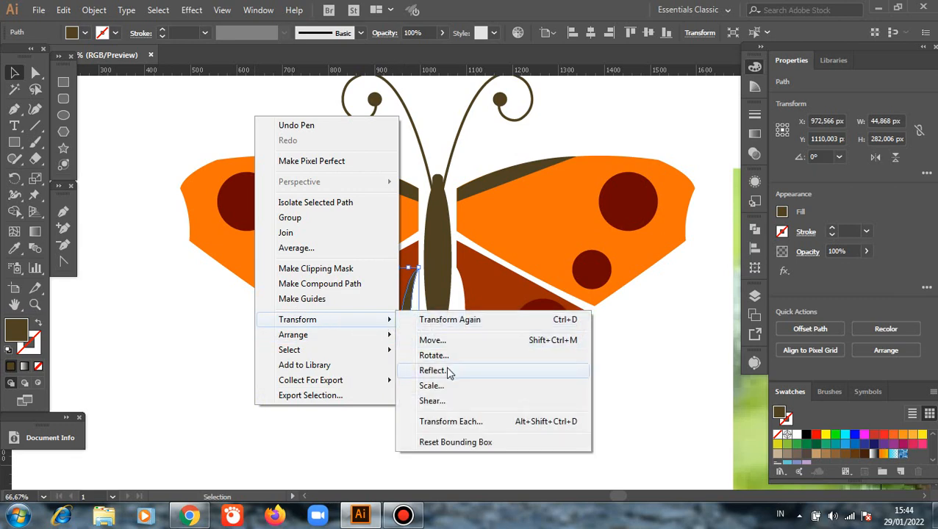
click(447, 372)
key(Return)
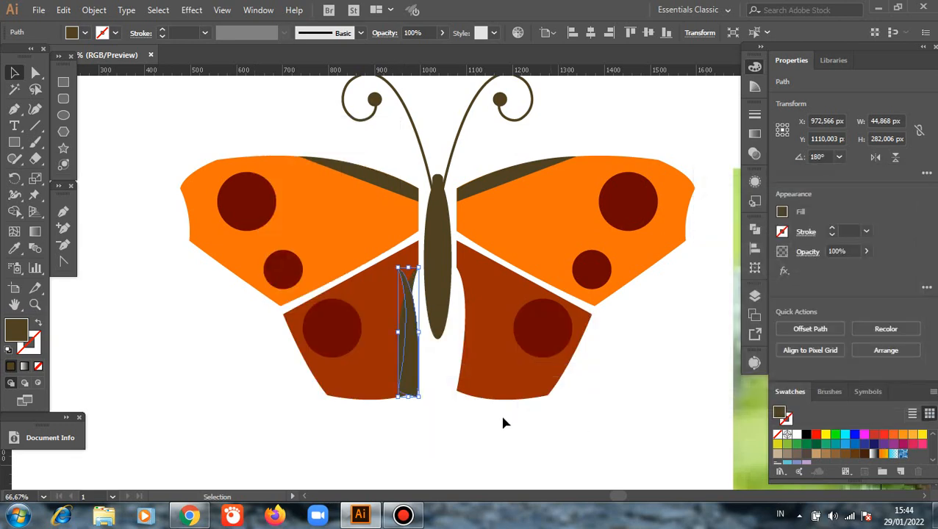
drag(416, 353, 471, 380)
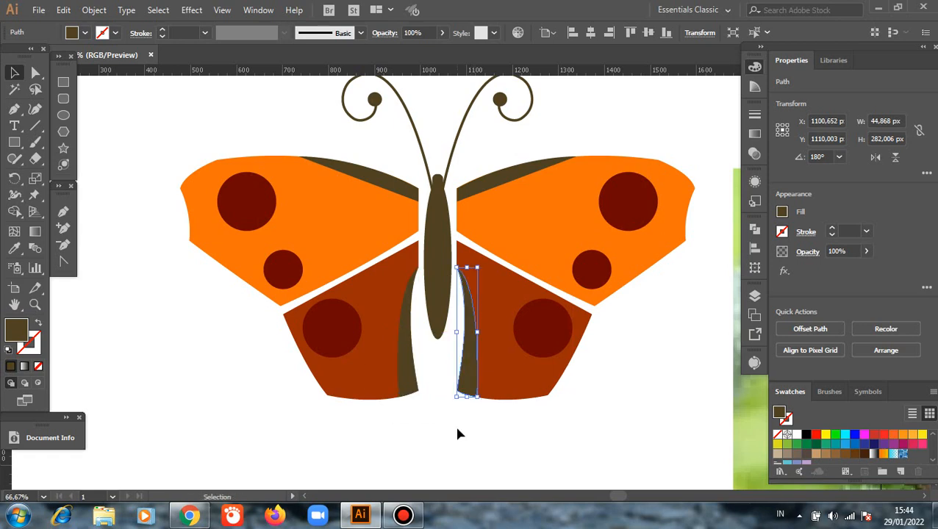
click(457, 432)
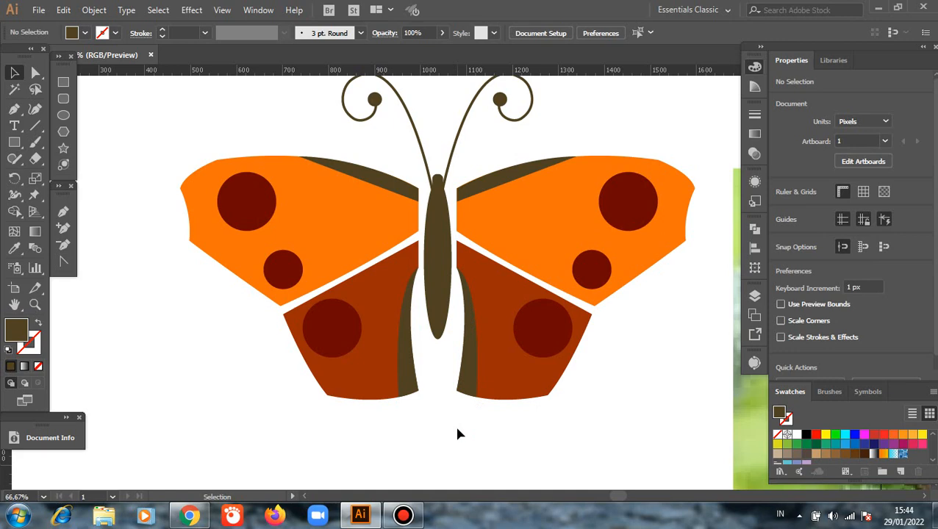
Delete the butterfly reference photo beside the drawing.
scroll(456, 434, down, 1)
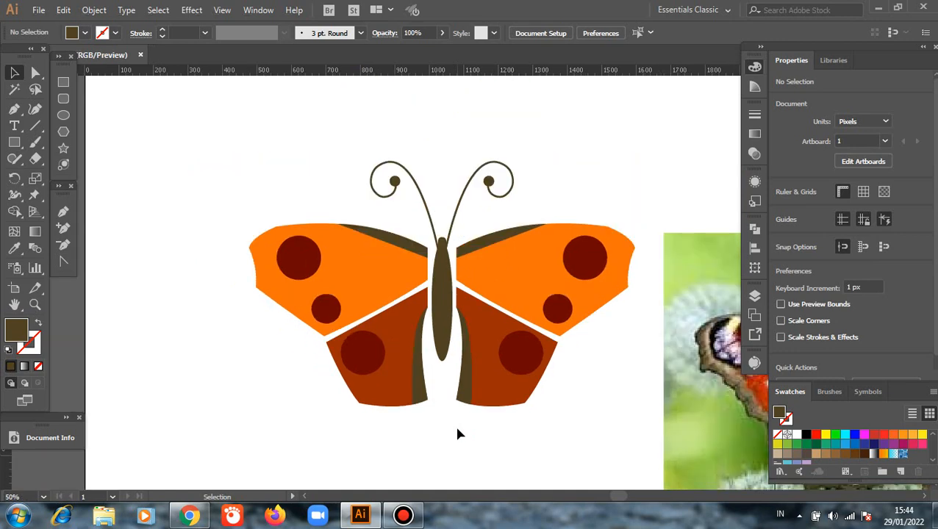
scroll(456, 434, down, 1)
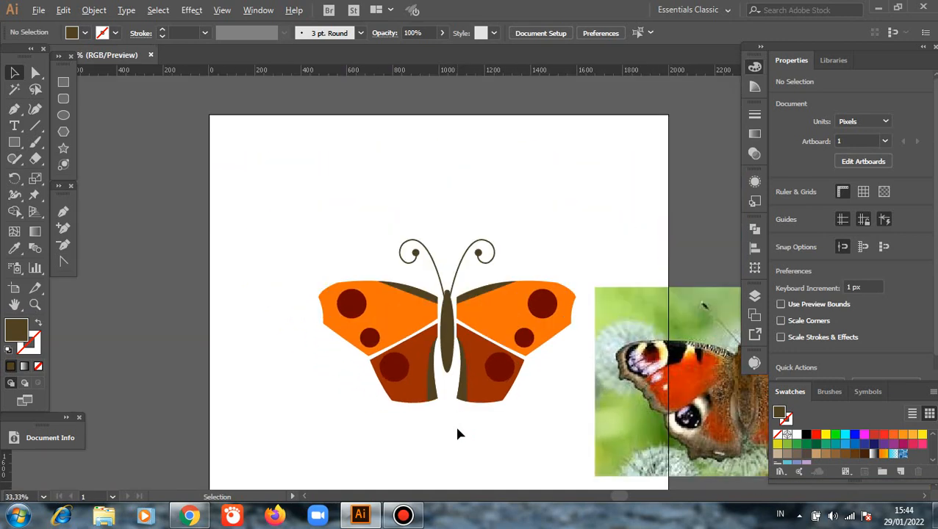
click(614, 404)
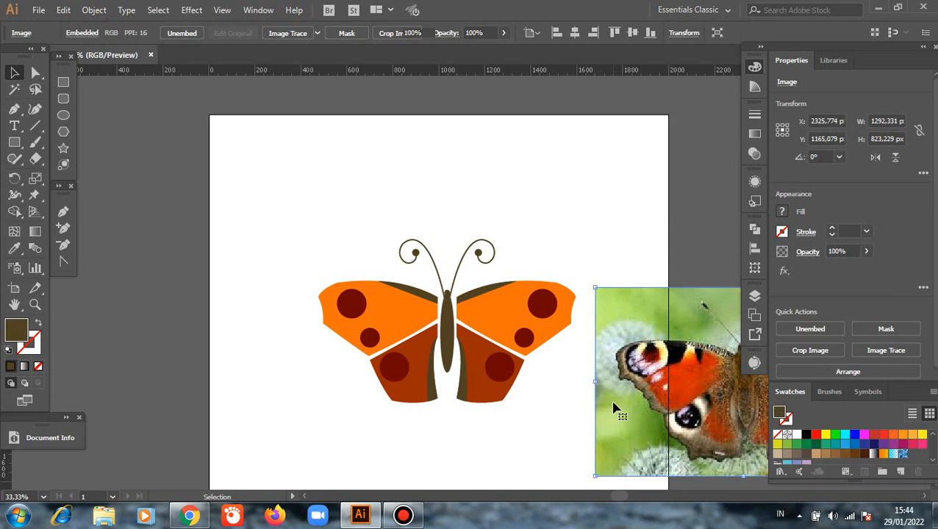
key(Delete)
Draw a wide, flat dark brown ellipse about 1039 × 222 px just below the butterfly.
click(14, 304)
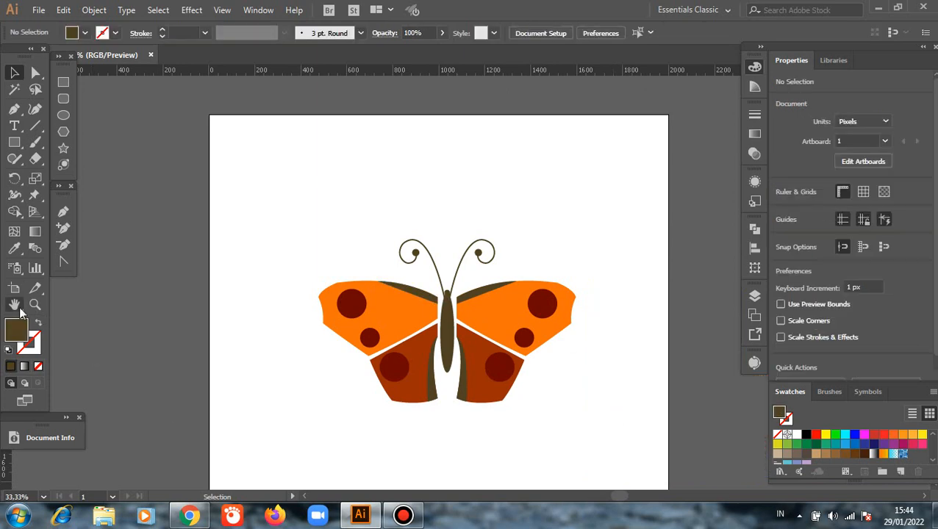
drag(299, 414, 222, 351)
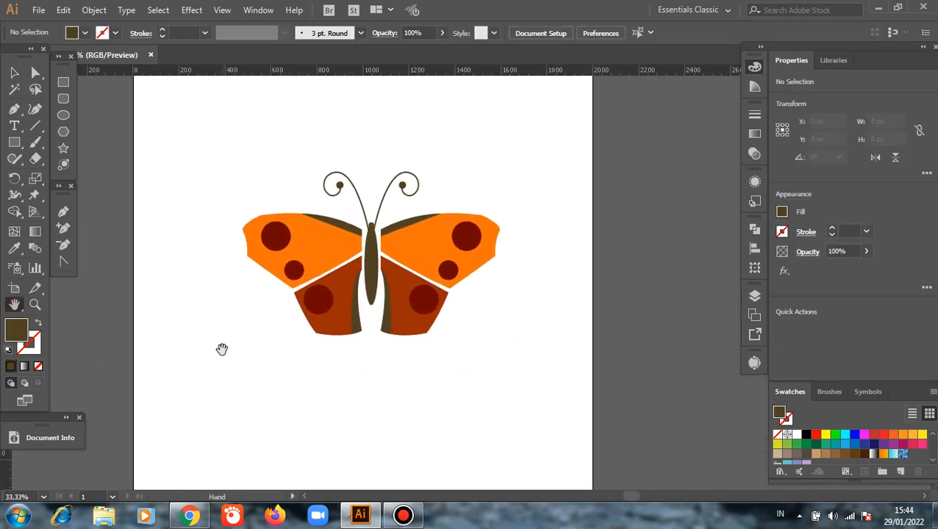
click(14, 72)
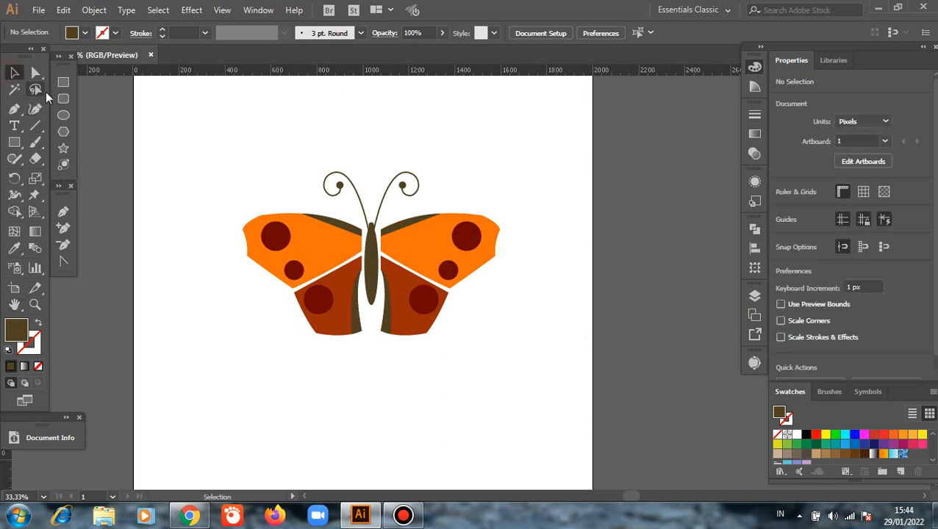
click(63, 115)
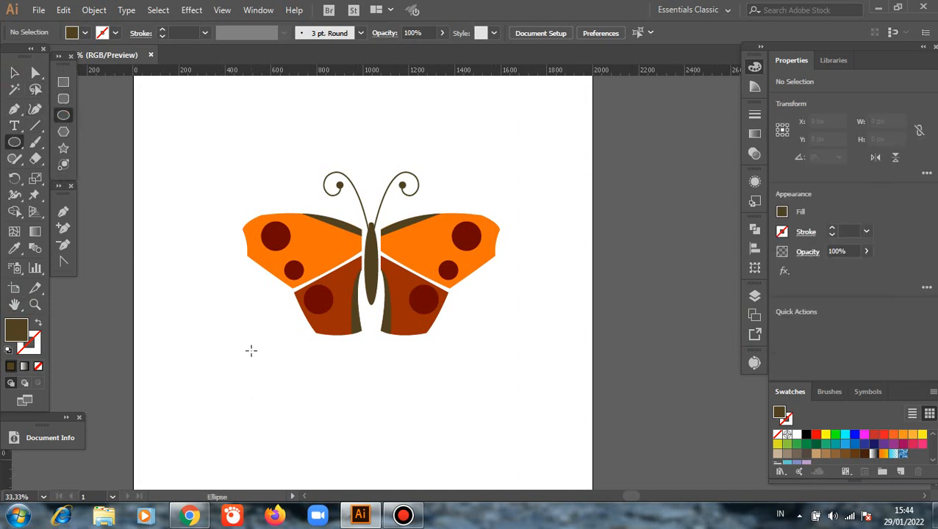
drag(241, 341, 481, 393)
click(14, 72)
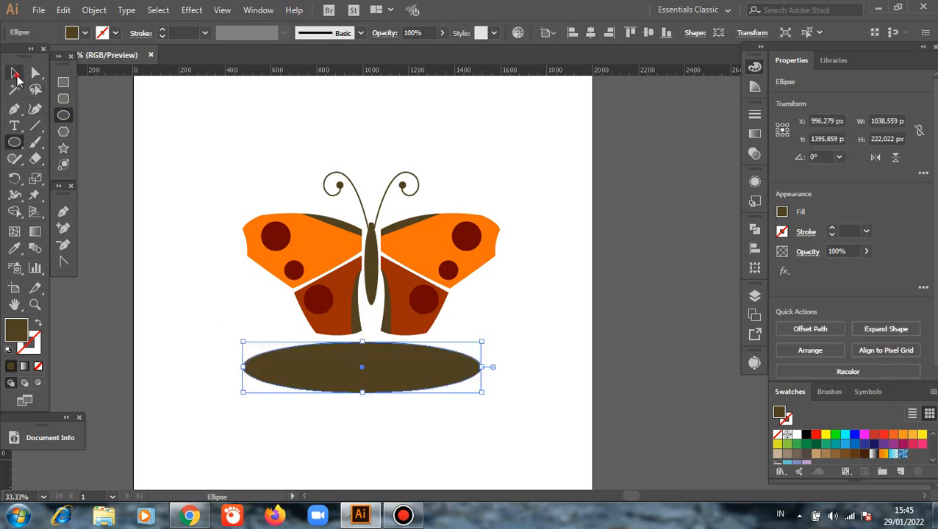
Shift the ellipse into line beneath the butterfly and set its opacity to 50%.
drag(374, 382, 381, 377)
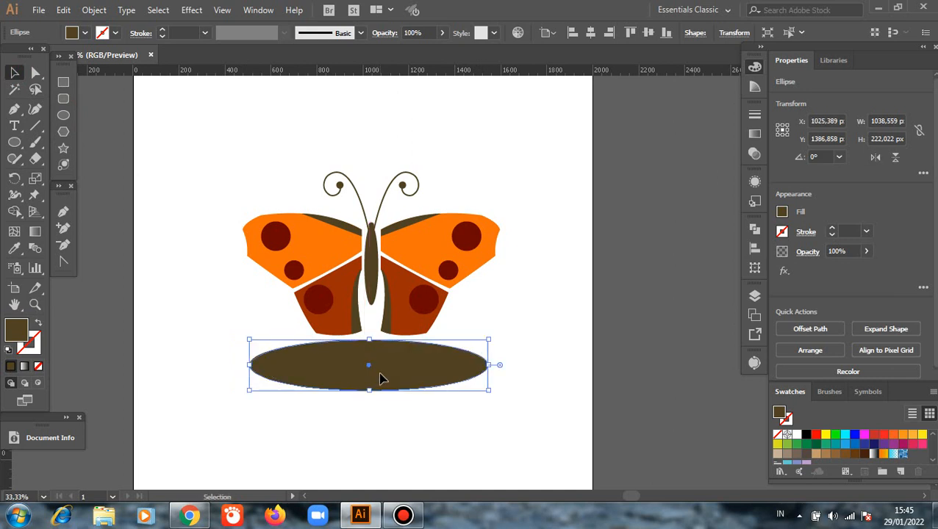
click(441, 33)
drag(438, 53, 413, 53)
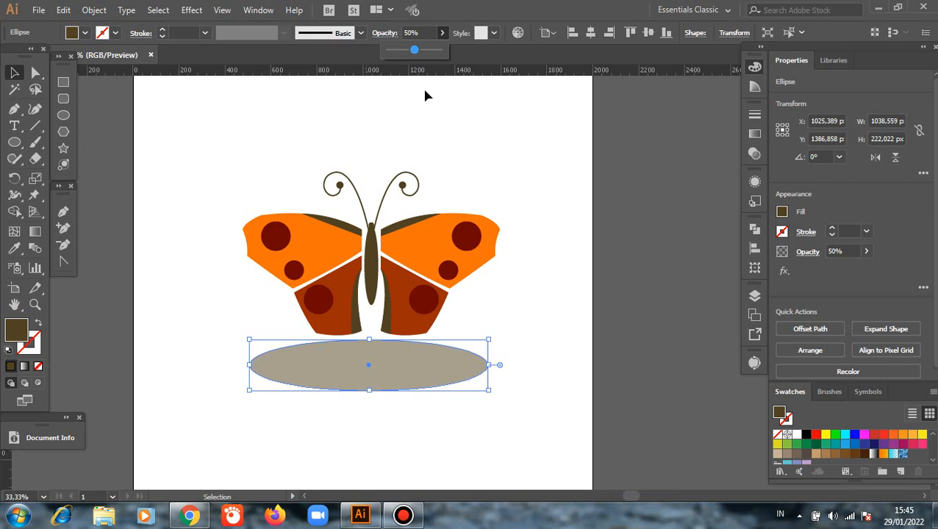
click(550, 191)
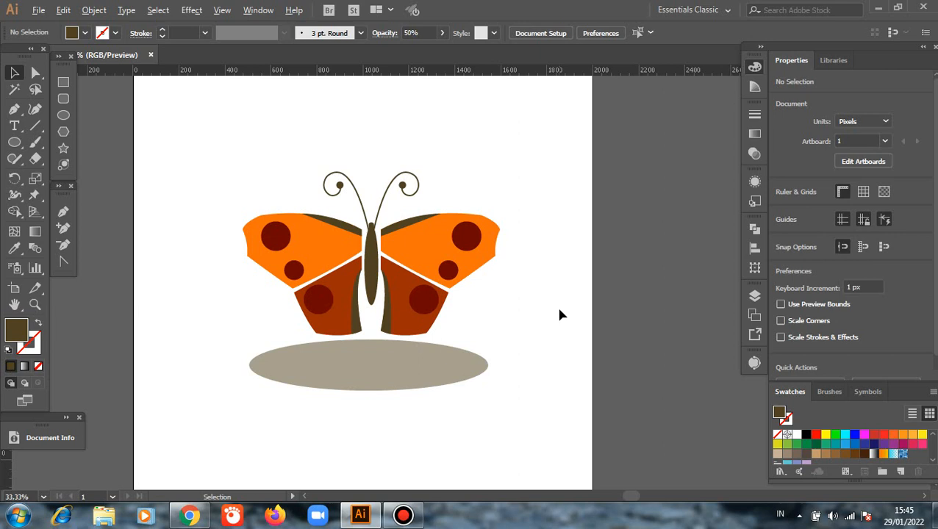
Set the opacity of the ellipse beneath the butterfly to 30%, then deselect it.
scroll(559, 314, down, 1)
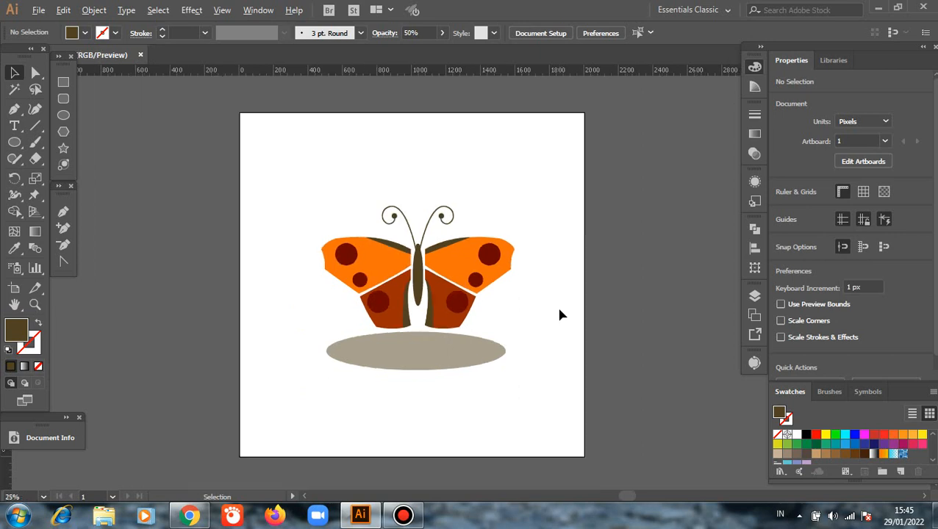
click(453, 351)
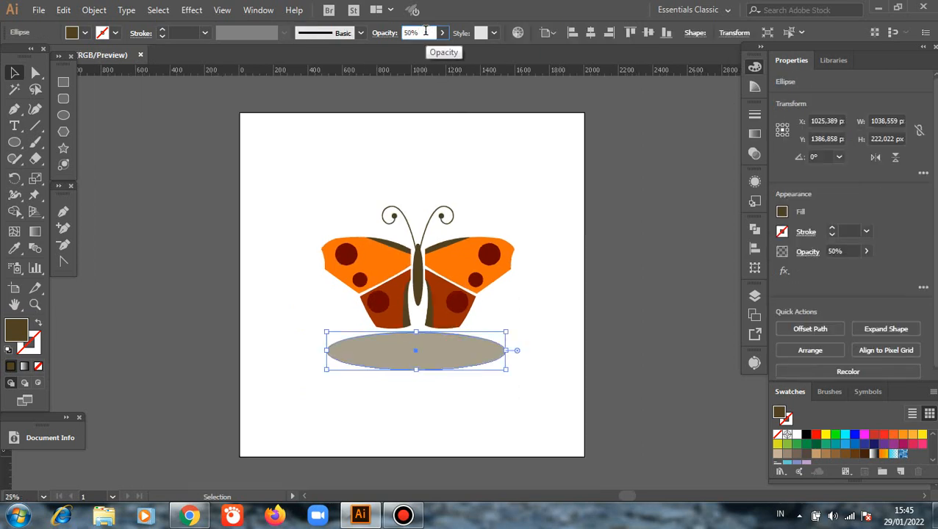
text(30)
key(Return)
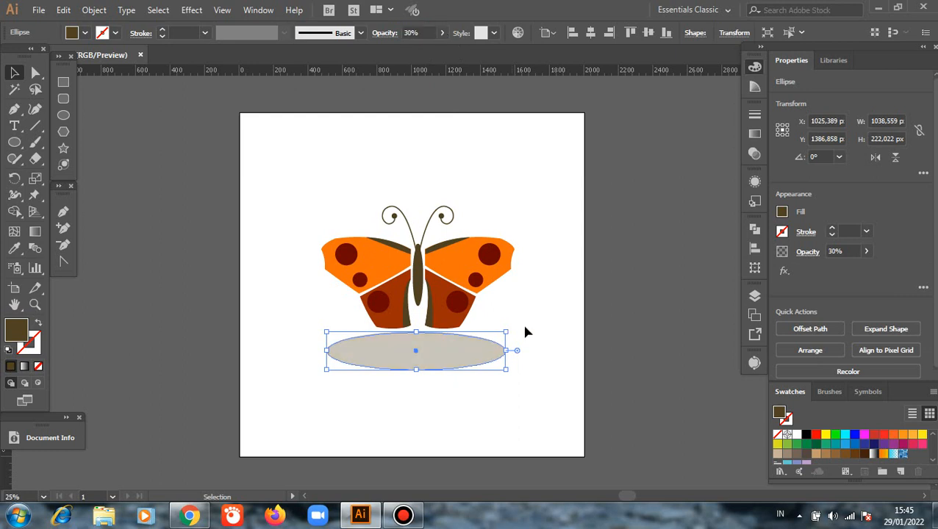
click(554, 334)
scroll(554, 334, down, 2)
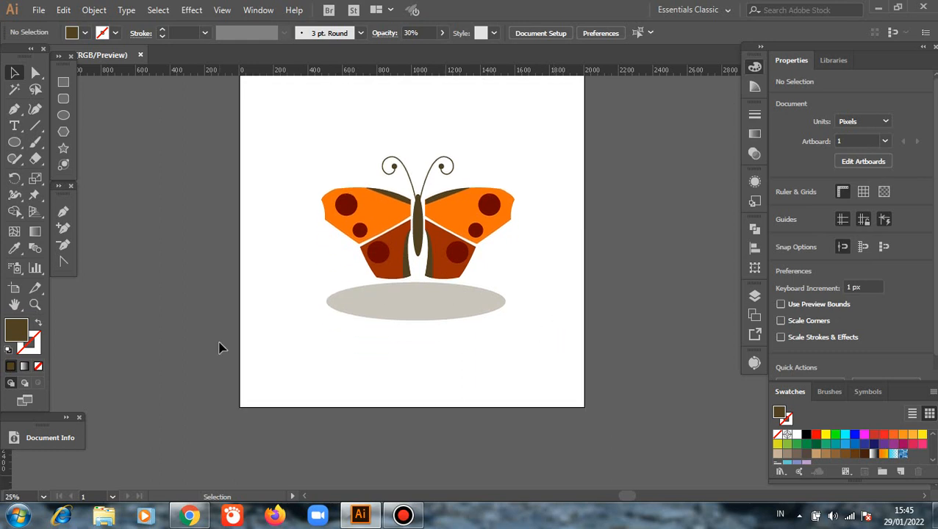
Move the ellipse up so it overlaps the lower ends of the hindwings and send it to the back.
drag(415, 299, 416, 274)
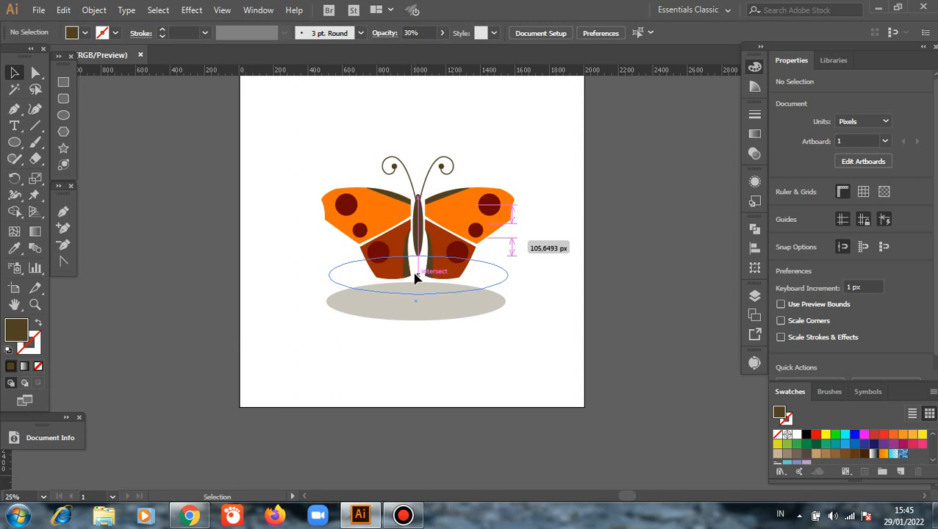
click(308, 334)
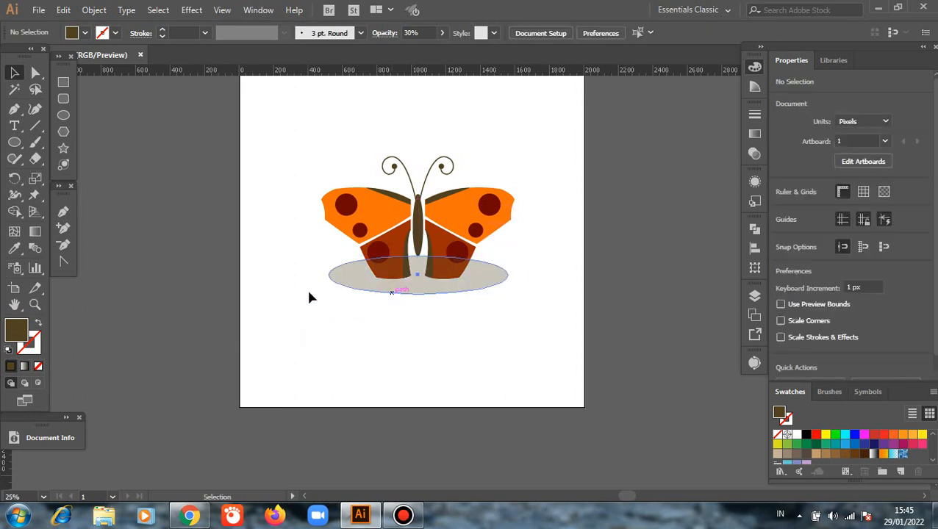
right_click(327, 289)
mouse_move(439, 222)
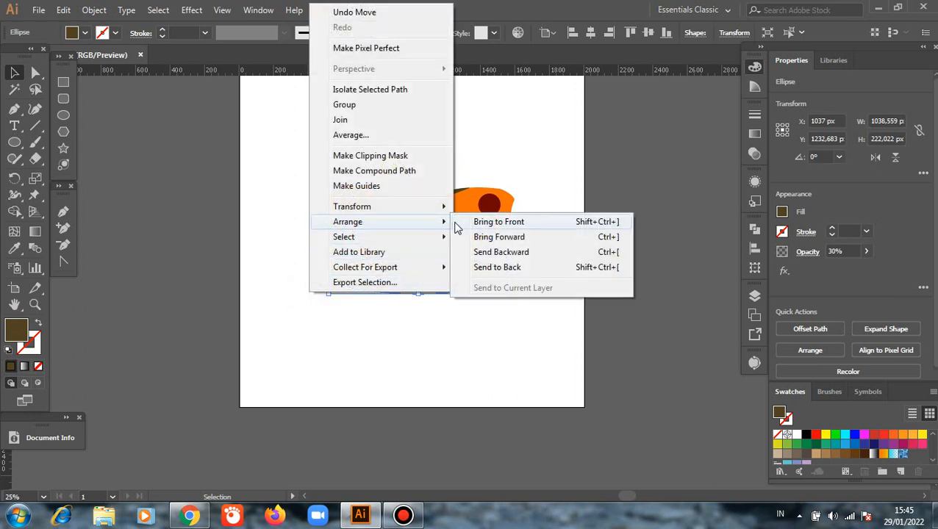
click(497, 269)
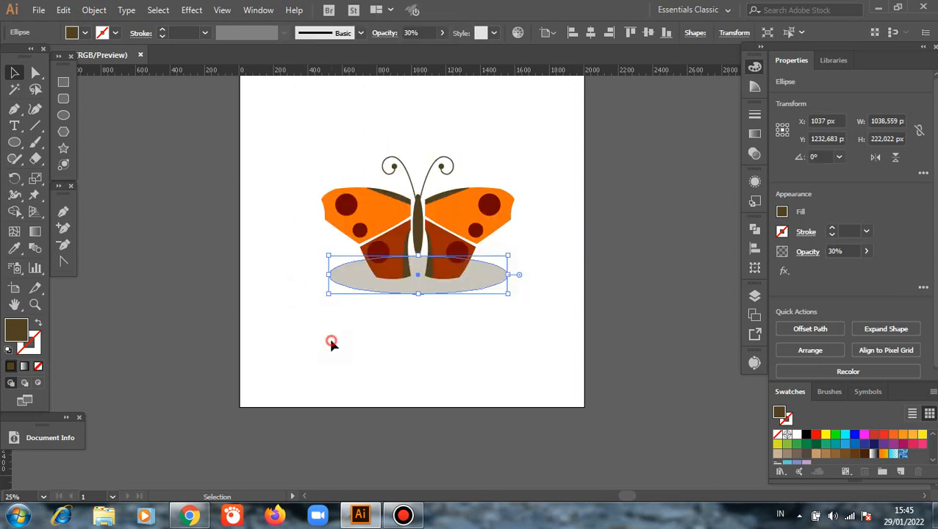
Center the ellipse horizontally on the artboard, then deselect it.
click(331, 343)
click(590, 33)
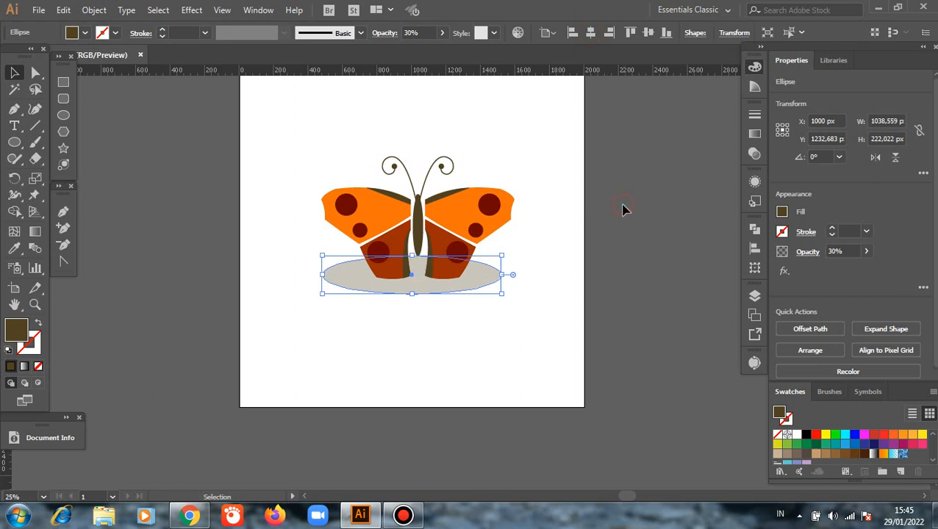
click(622, 209)
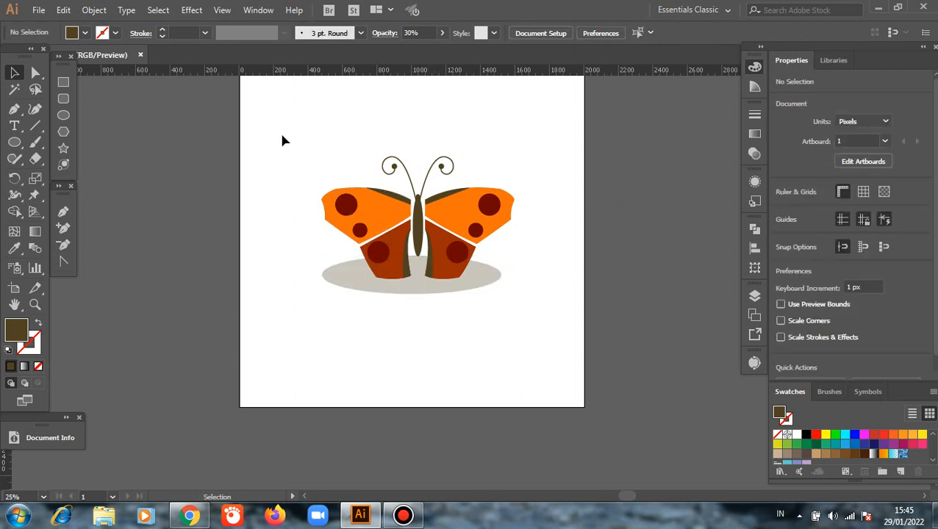
Group all the butterfly parts without the ellipse and center the group horizontally on the artboard.
drag(282, 136, 522, 247)
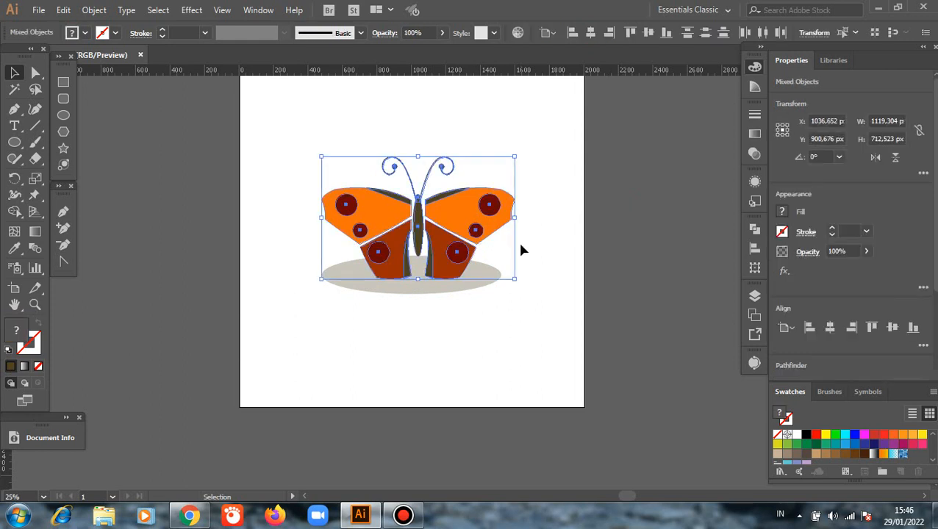
right_click(574, 159)
click(614, 240)
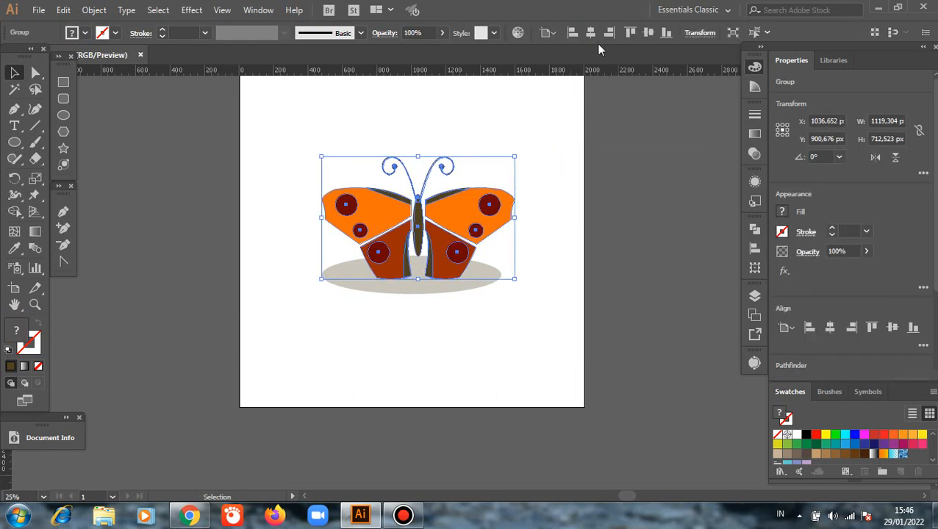
click(591, 34)
click(626, 153)
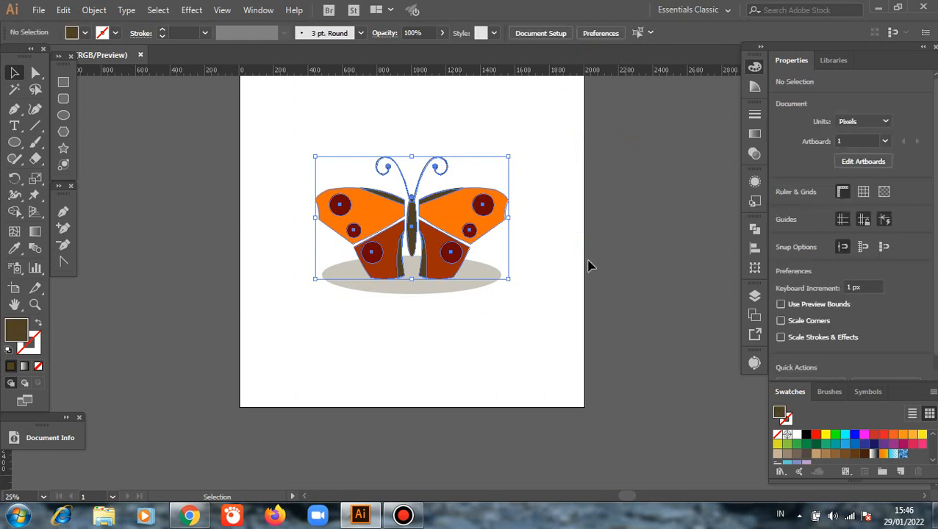
click(16, 130)
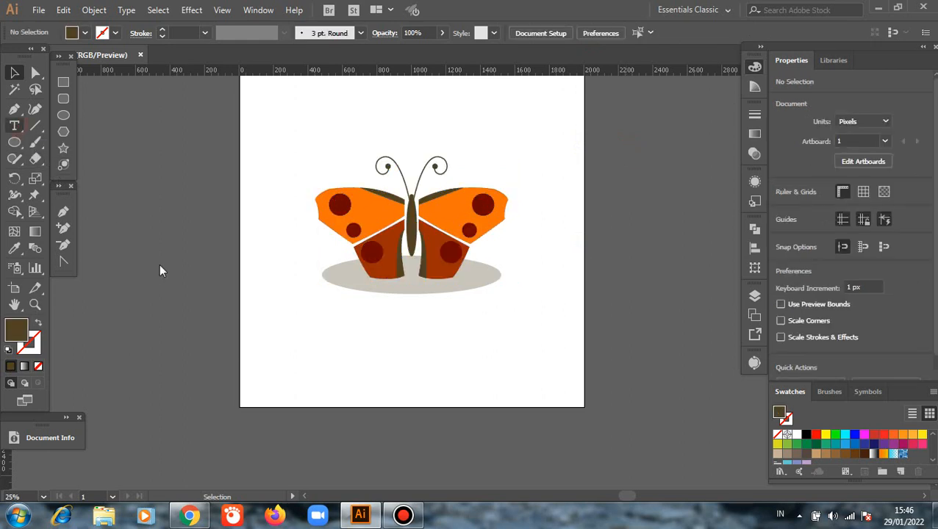
click(335, 344)
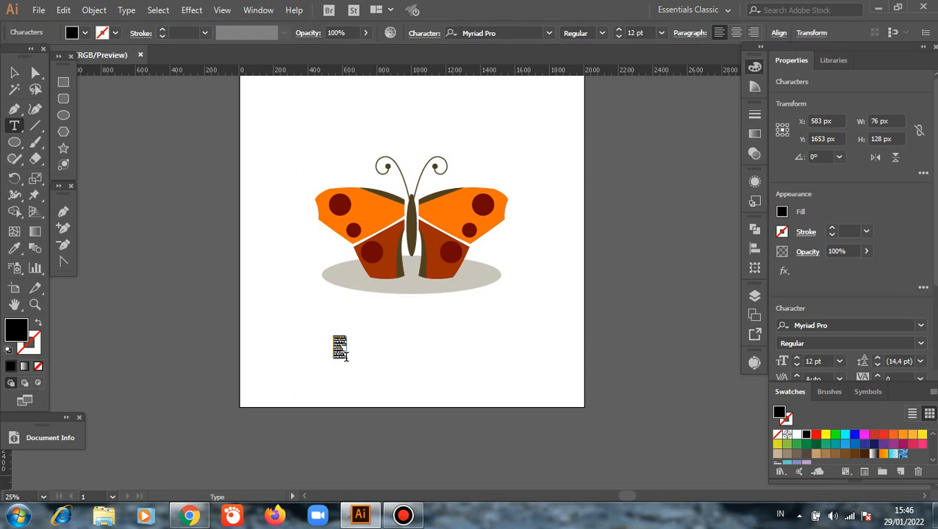
key(BackSpace)
click(13, 74)
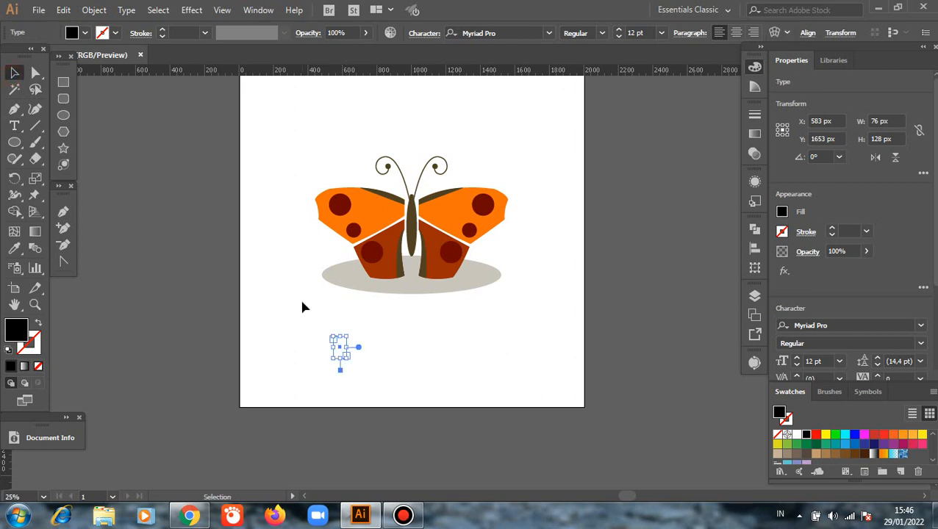
drag(303, 306, 383, 383)
key(Delete)
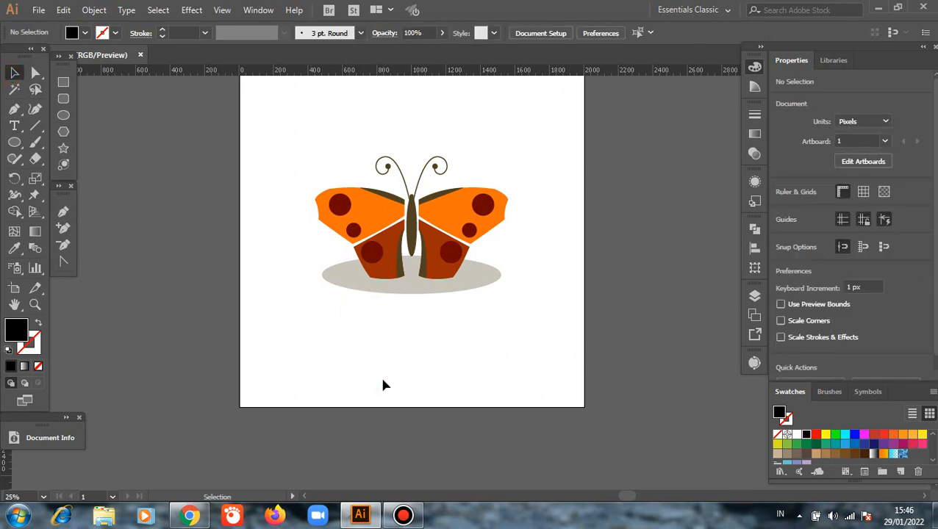
Add the text COMPANY below the butterfly and enlarge it to about 822 × 208 px.
click(14, 125)
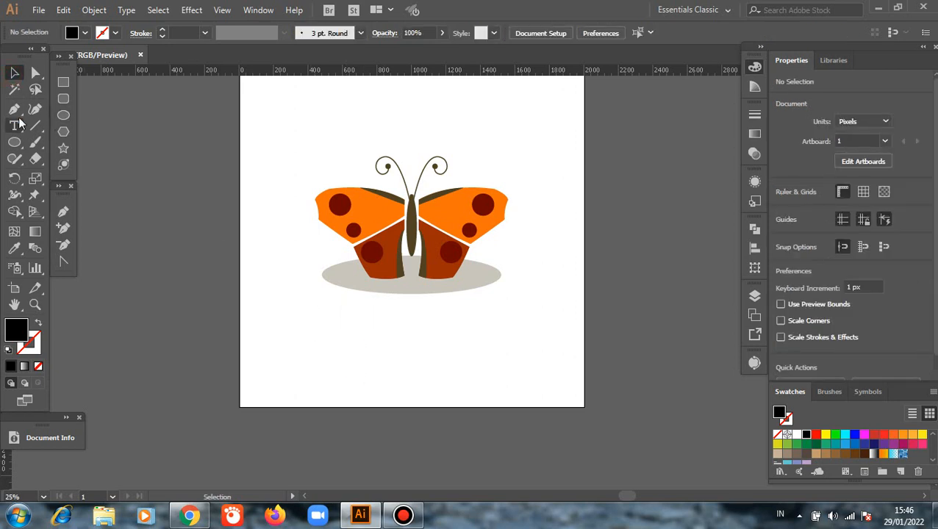
click(377, 347)
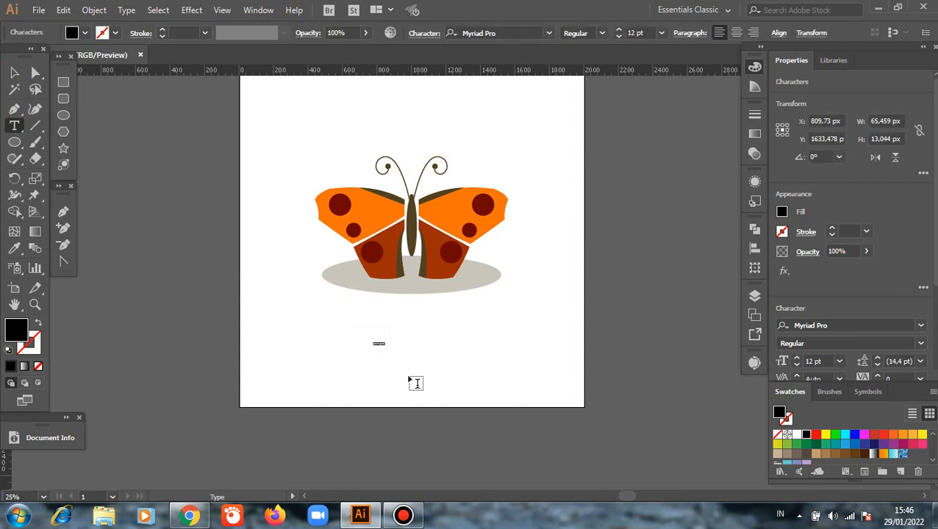
key(BackSpace)
text(C)
click(14, 72)
click(379, 345)
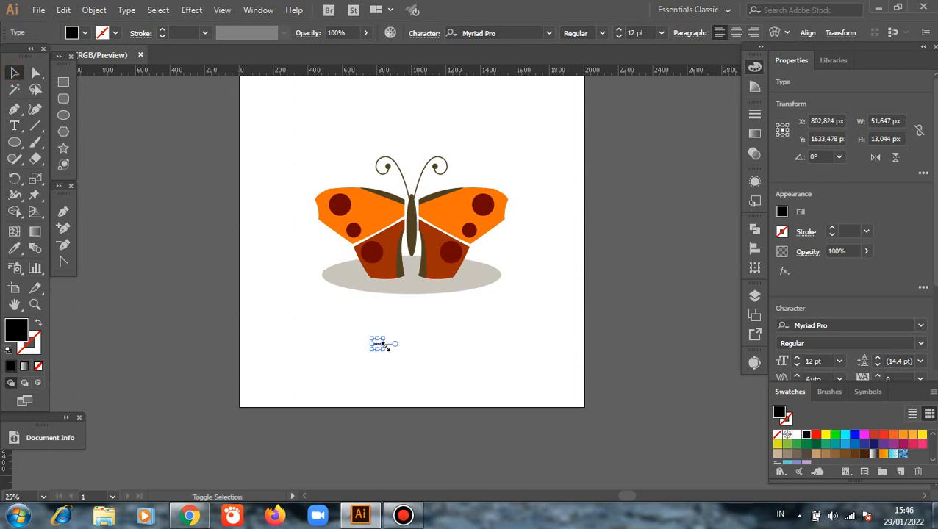
drag(387, 347, 535, 381)
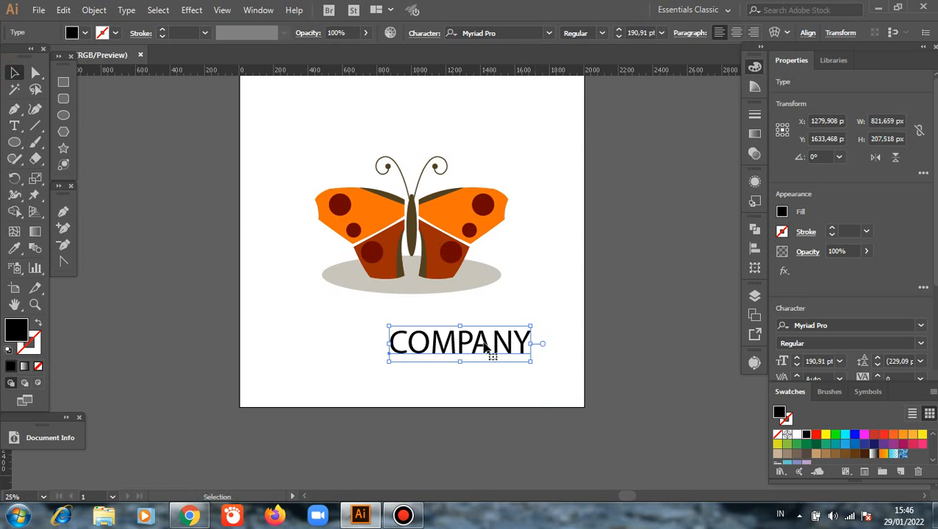
Position the COMPANY text just below the ellipse and fill it with the near-black gray swatch, then deselect it.
drag(484, 345, 448, 326)
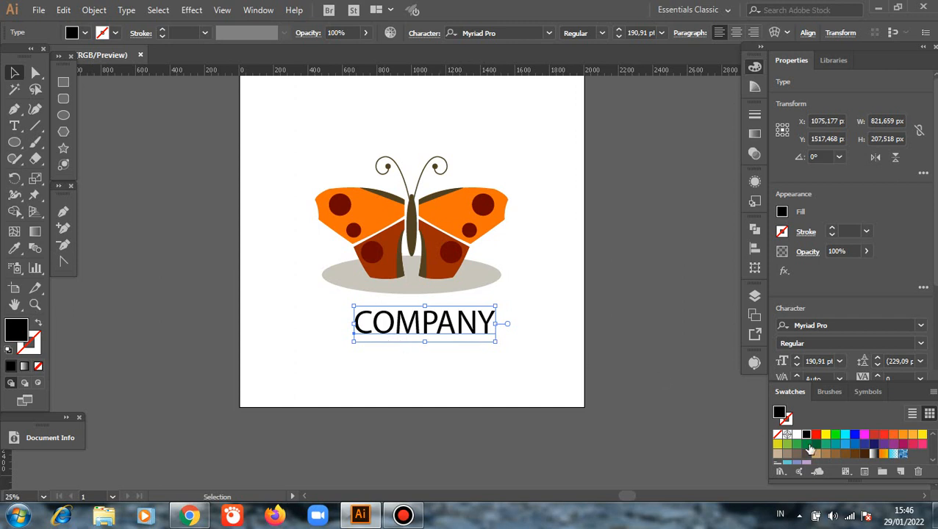
scroll(809, 448, down, 2)
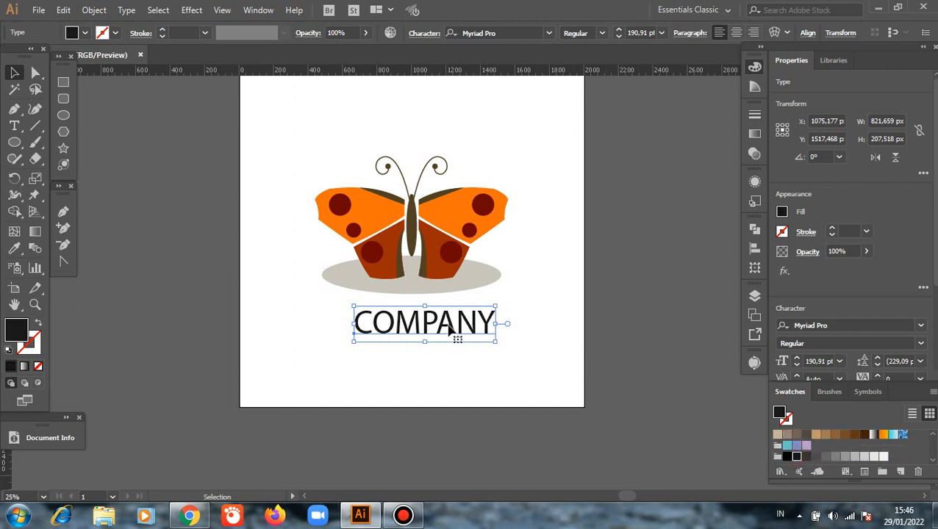
drag(450, 332, 442, 322)
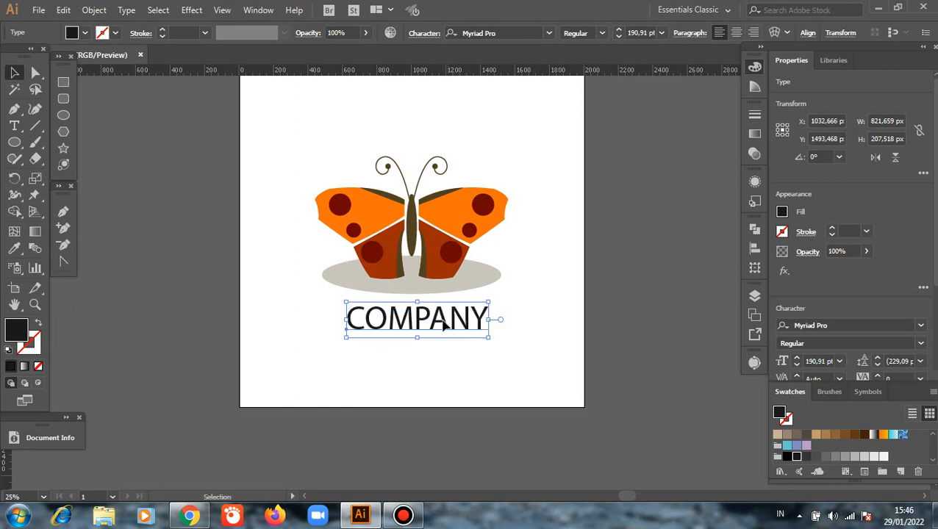
click(649, 293)
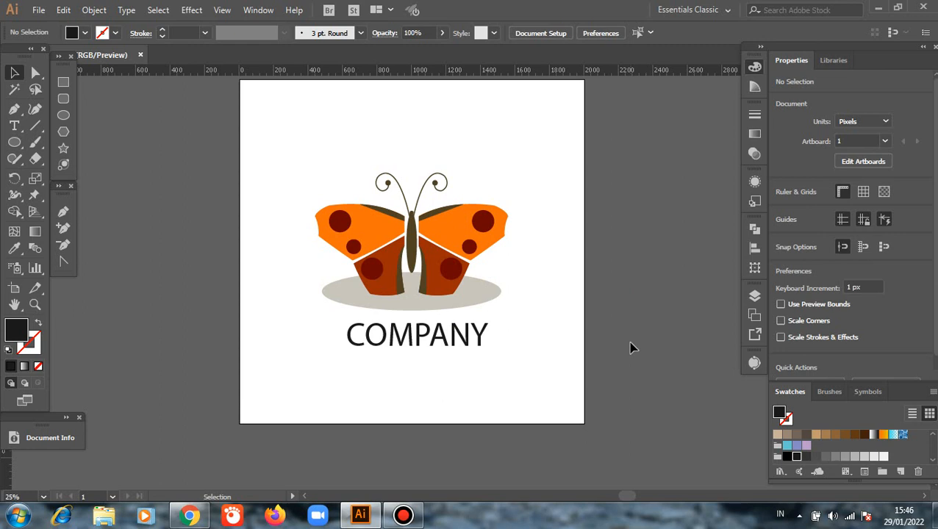
scroll(632, 347, up, 1)
mouse_move(601, 6)
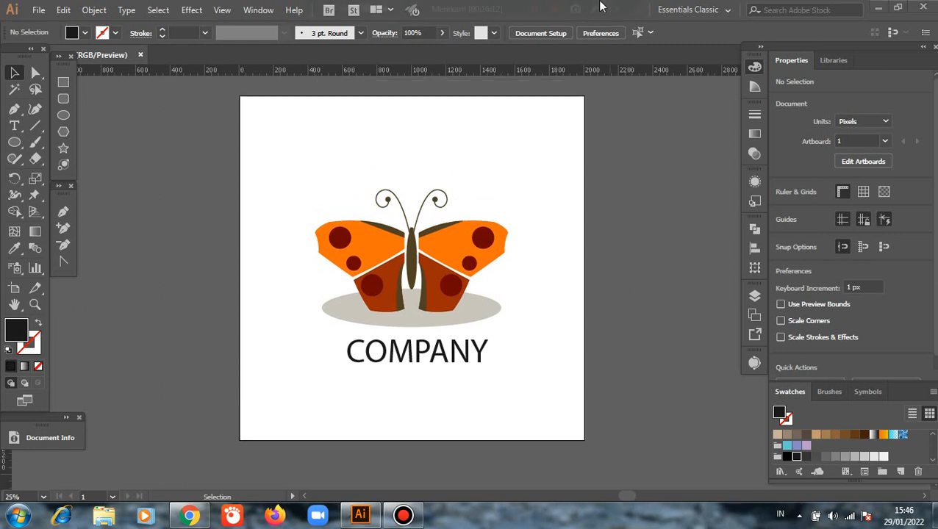